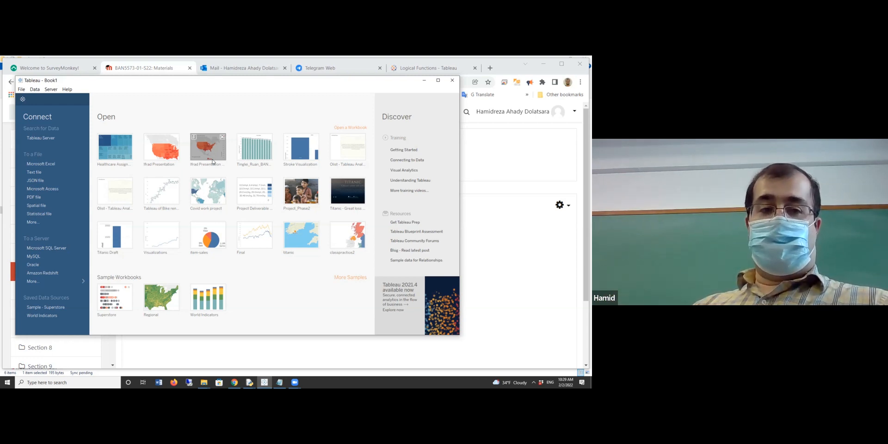
# Switch to Tableau and connect to the Excel workbook P1-SuperStoreUS-2015.xlsx from the week 3 folder.
pyautogui.click(543, 282)
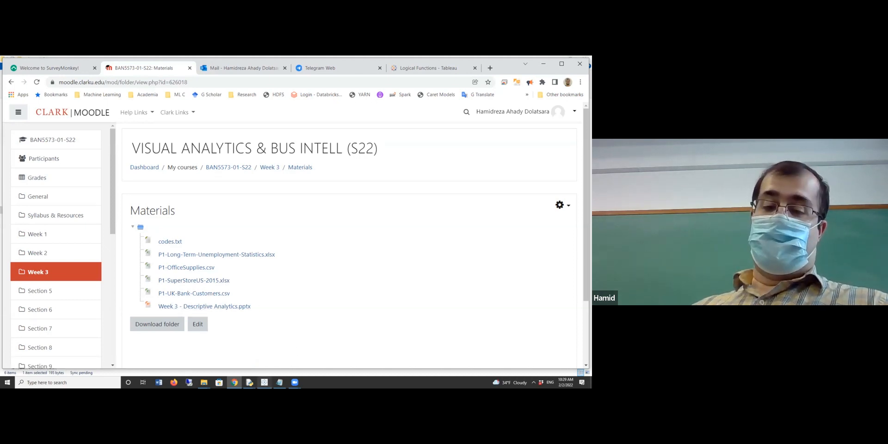
pyautogui.click(264, 382)
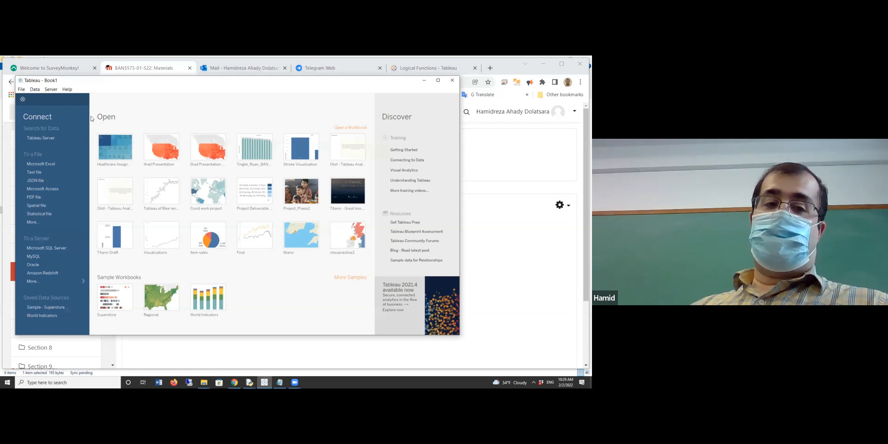
pyautogui.moveTo(155, 85); pyautogui.dragTo(197, 102)
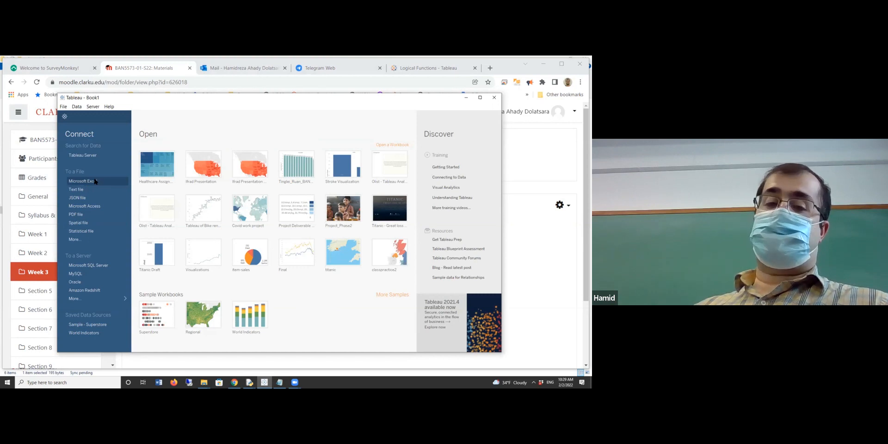
pyautogui.click(95, 181)
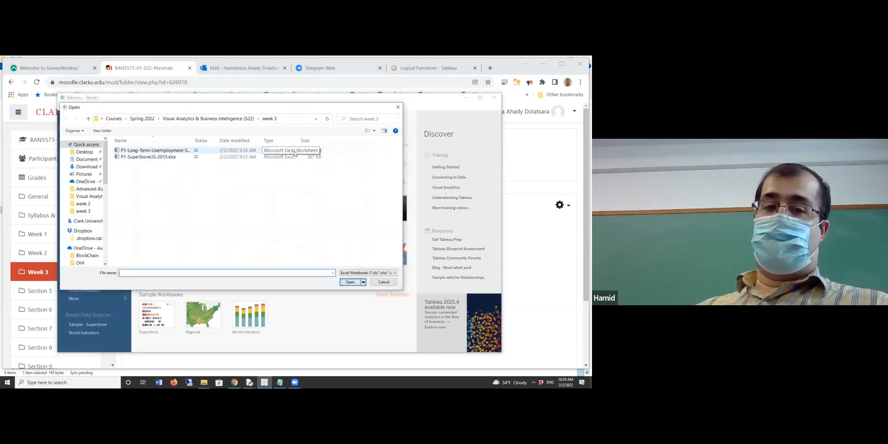
pyautogui.click(132, 158)
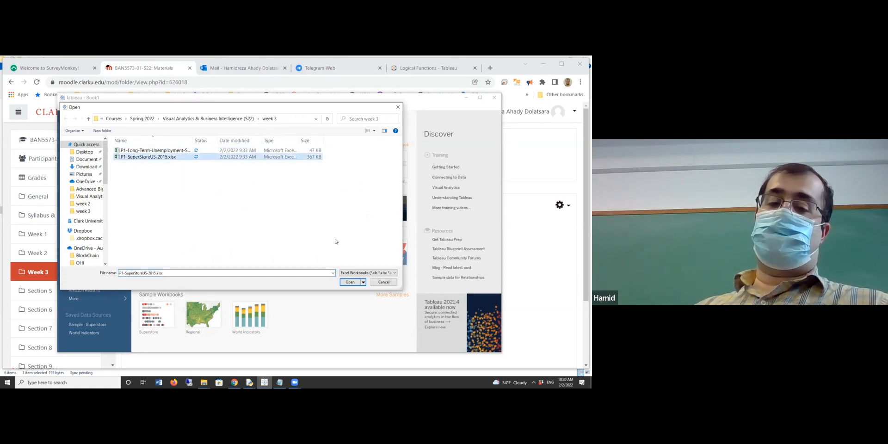
pyautogui.click(350, 283)
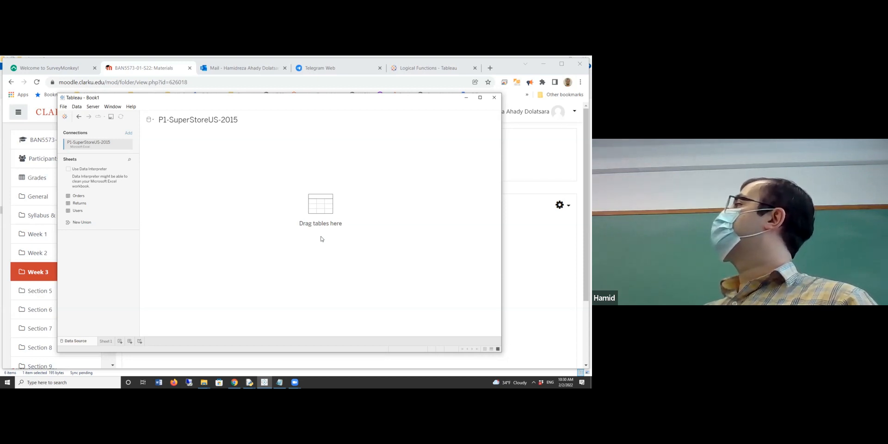
# Add the Orders table to the P1-SuperStoreUS-2015 data source, look over its columns and go to Sheet 1.
pyautogui.click(78, 196)
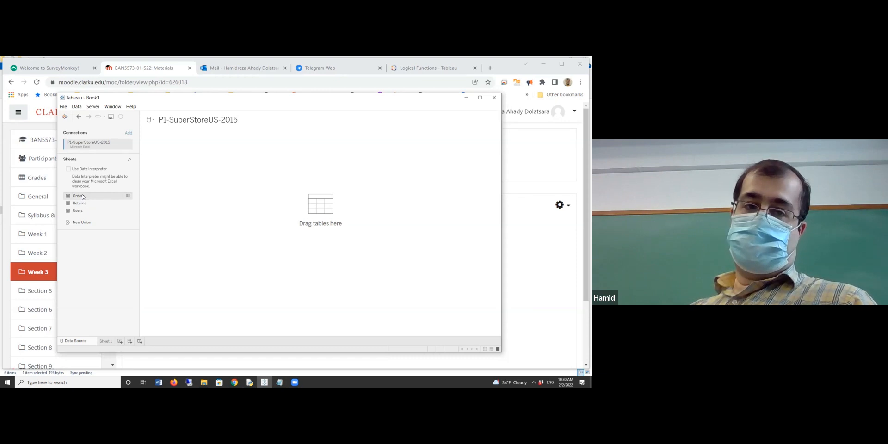
pyautogui.doubleClick(104, 198)
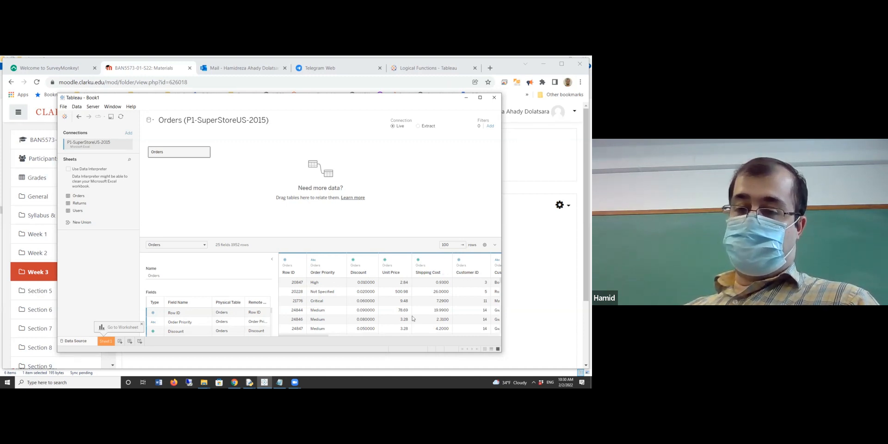
pyautogui.moveTo(327, 335); pyautogui.dragTo(500, 330)
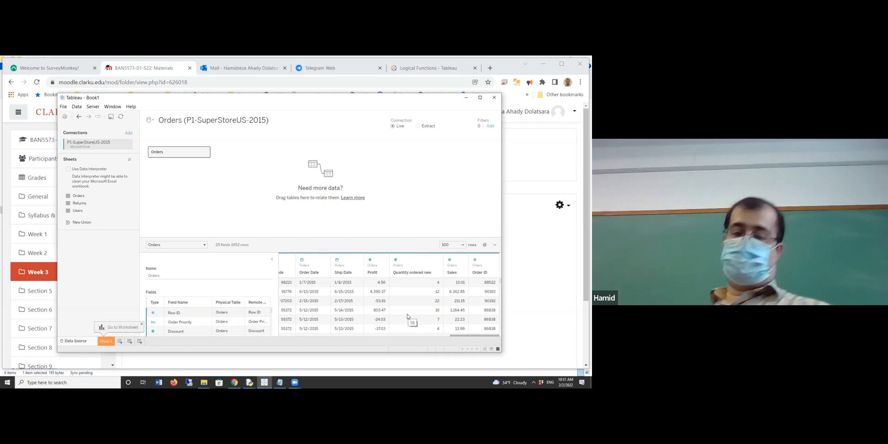
pyautogui.hscroll(-5, 407, 316)
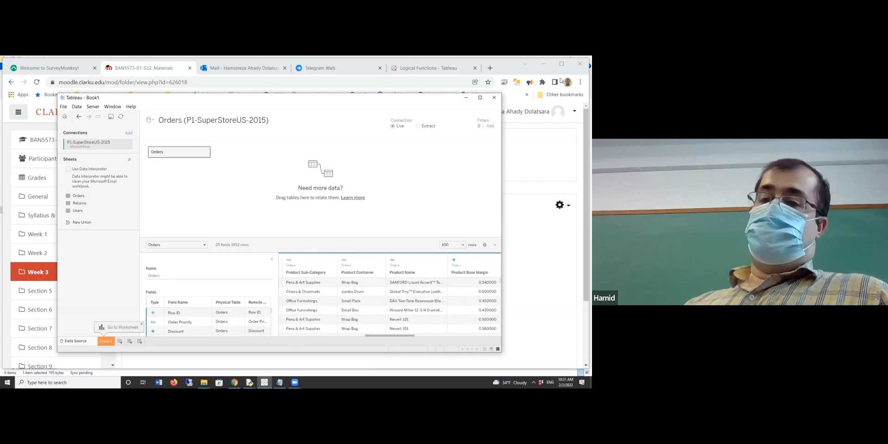
pyautogui.click(480, 98)
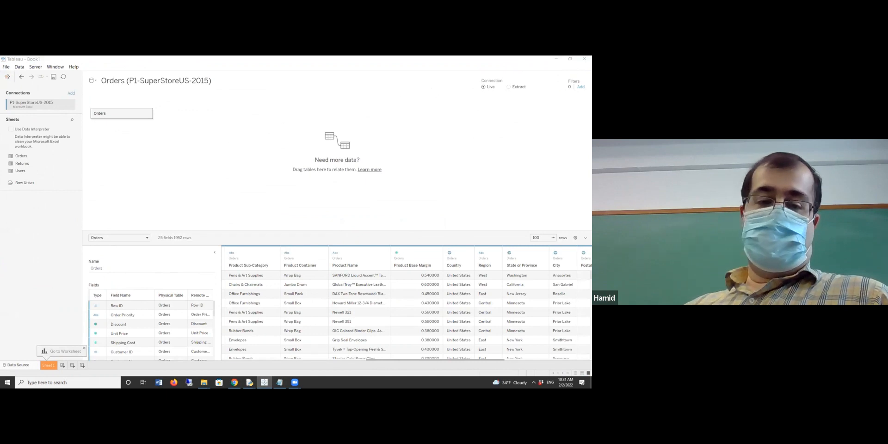
pyautogui.hscroll(-3, 407, 303)
pyautogui.click(49, 366)
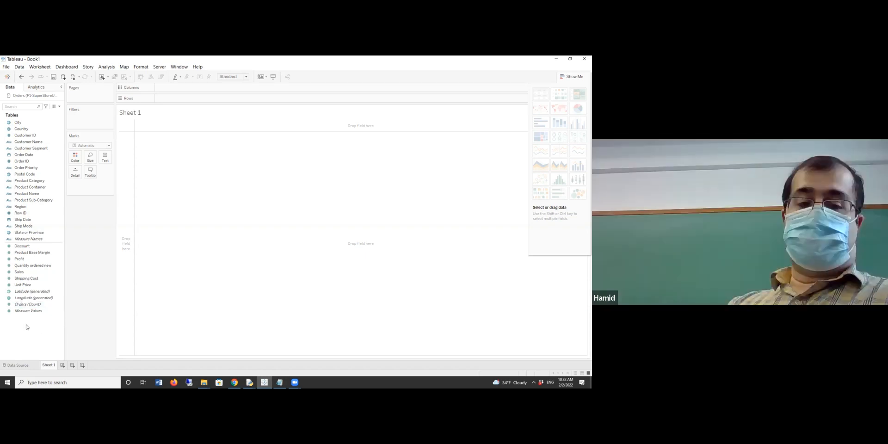
pyautogui.rightClick(27, 327)
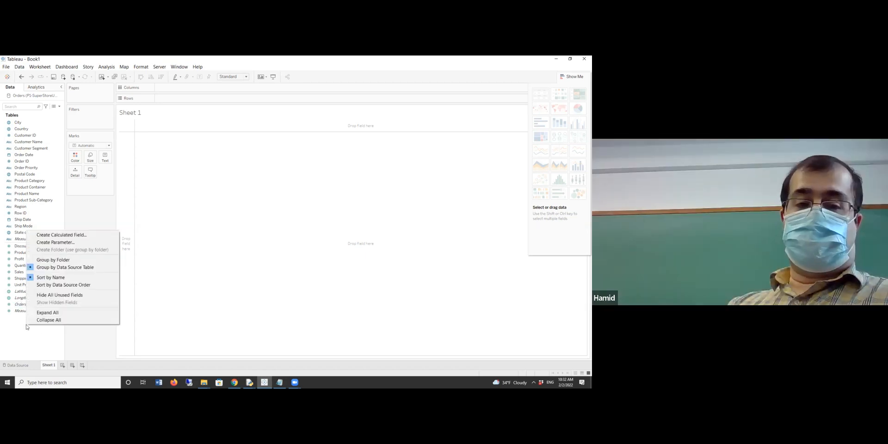
pyautogui.click(73, 237)
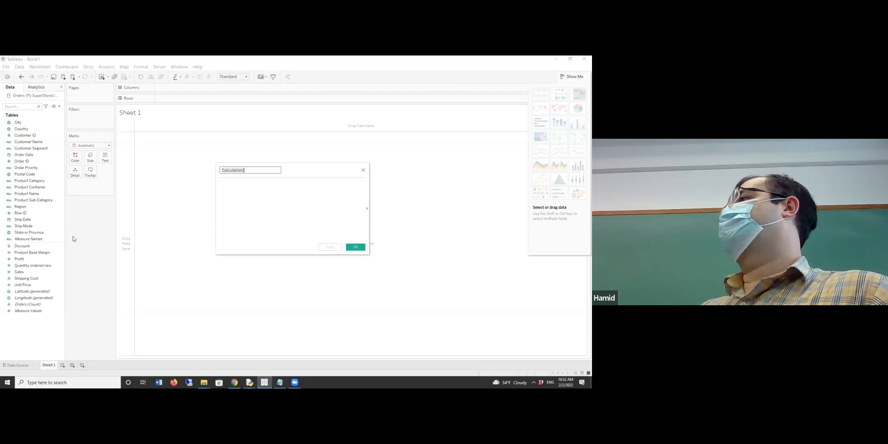
pyautogui.click(364, 171)
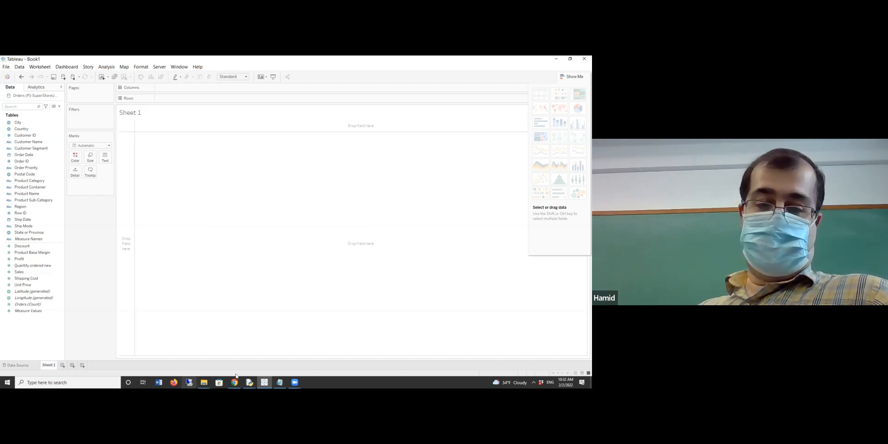
# Check the week 3 files in File Explorer and the Week 3 Materials page in the browser.
pyautogui.click(204, 382)
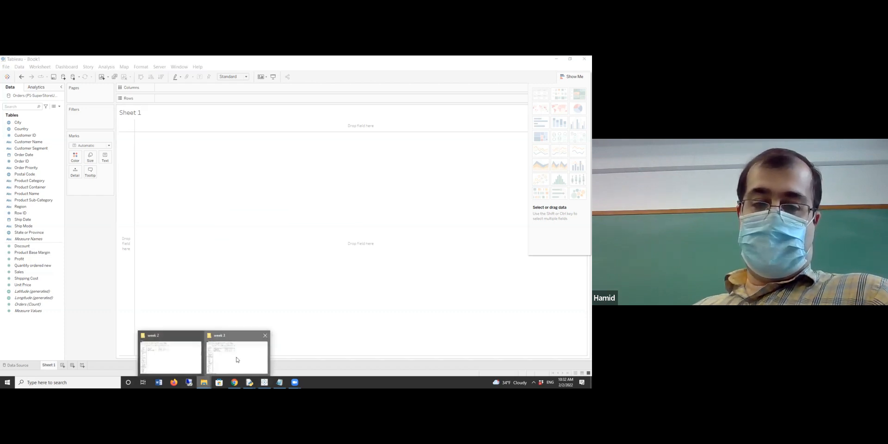
pyautogui.click(236, 360)
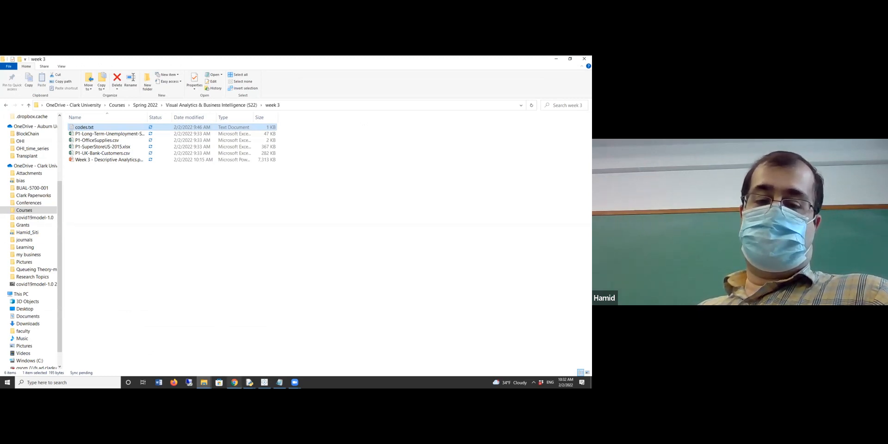
pyautogui.click(235, 382)
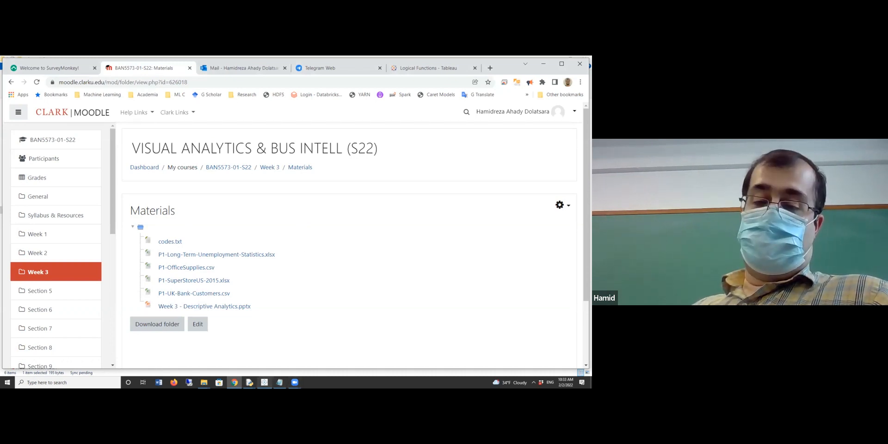
# Switch back to Tableau and close it without saving the workbook changes.
pyautogui.click(264, 382)
pyautogui.click(584, 58)
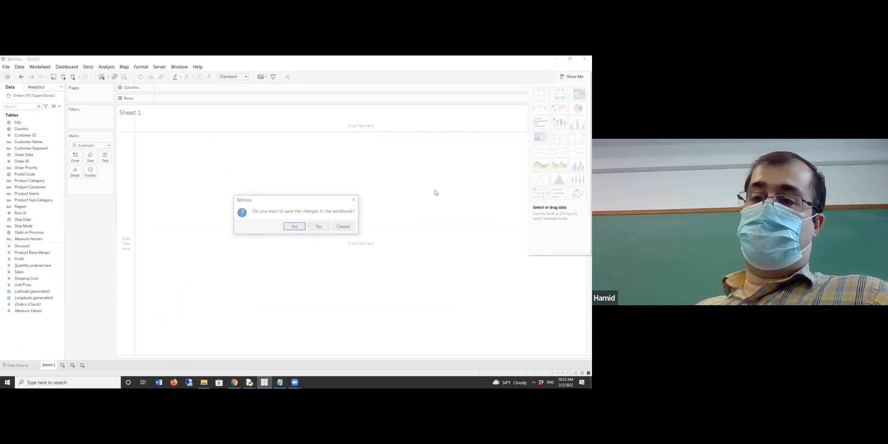
pyautogui.click(319, 227)
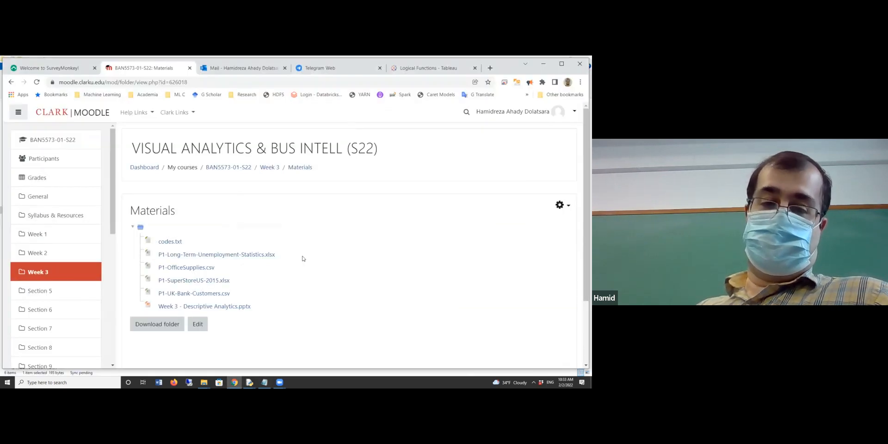
# Open P1-OfficeSupplies.csv from the week 3 folder in Excel to inspect its data.
pyautogui.click(203, 383)
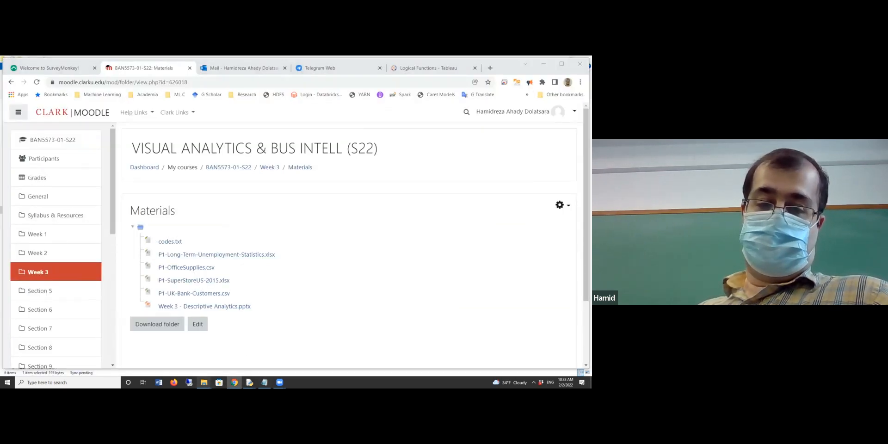
pyautogui.click(254, 356)
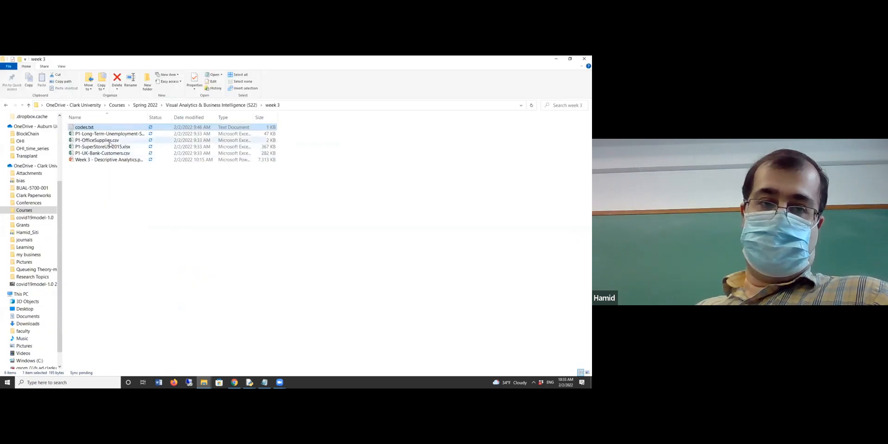
pyautogui.click(109, 141)
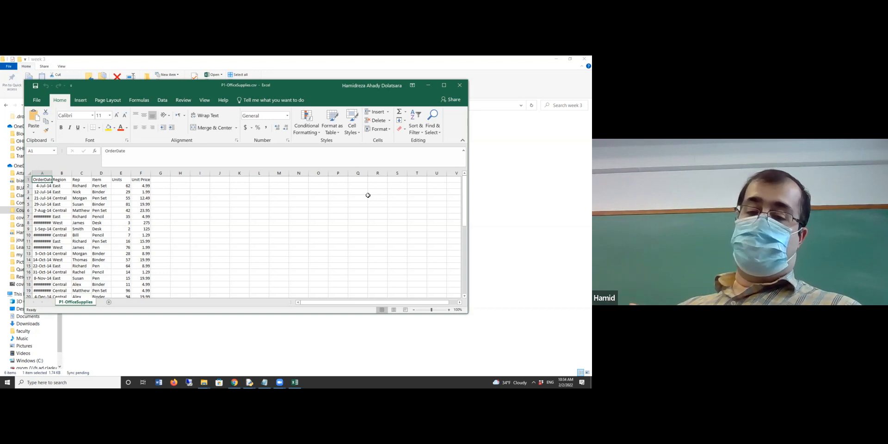
# Launch Tableau 2021.4 and close the P1-OfficeSupplies.csv file in Excel.
pyautogui.click(56, 383)
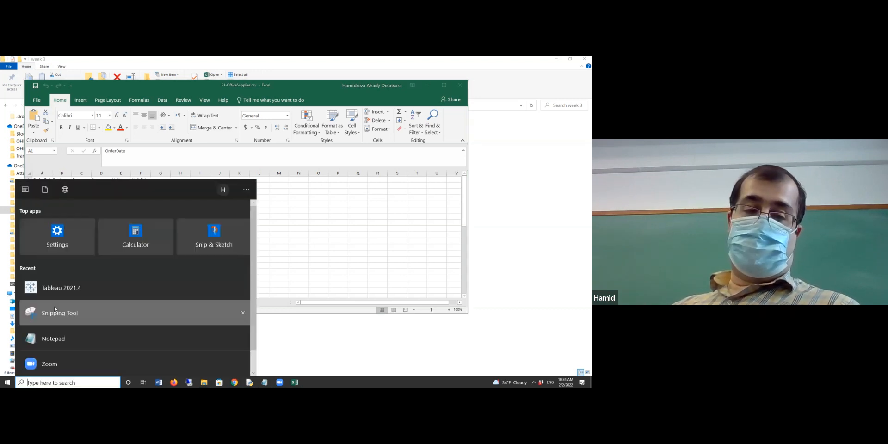
pyautogui.click(60, 292)
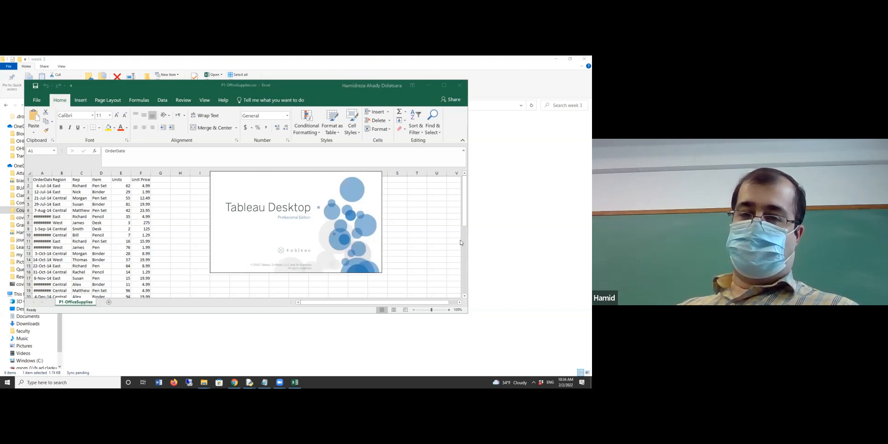
pyautogui.click(459, 85)
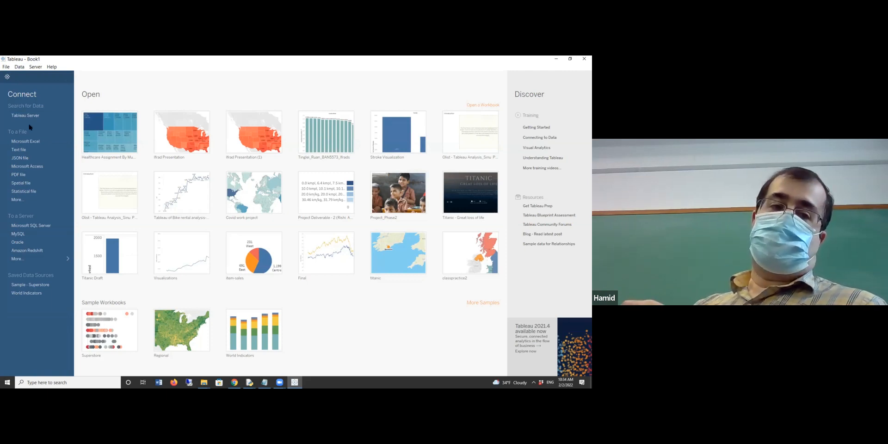
# Connect to the text file P1-OfficeSupplies.csv in the week 3 folder and go to Sheet 1.
pyautogui.click(26, 151)
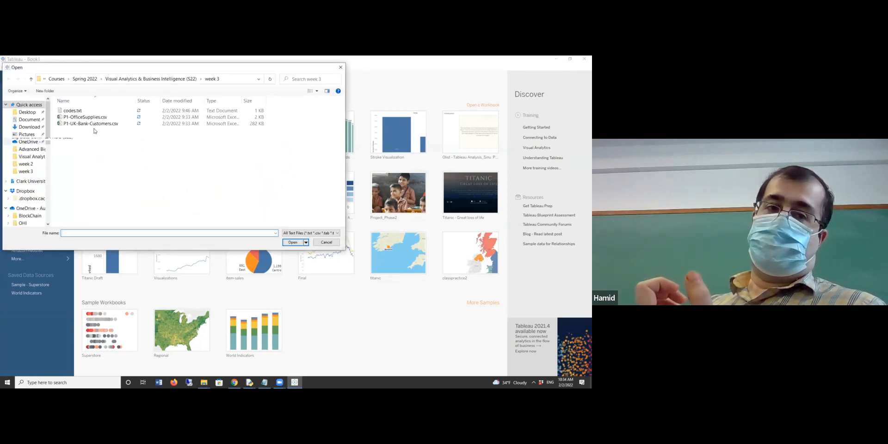
pyautogui.click(79, 119)
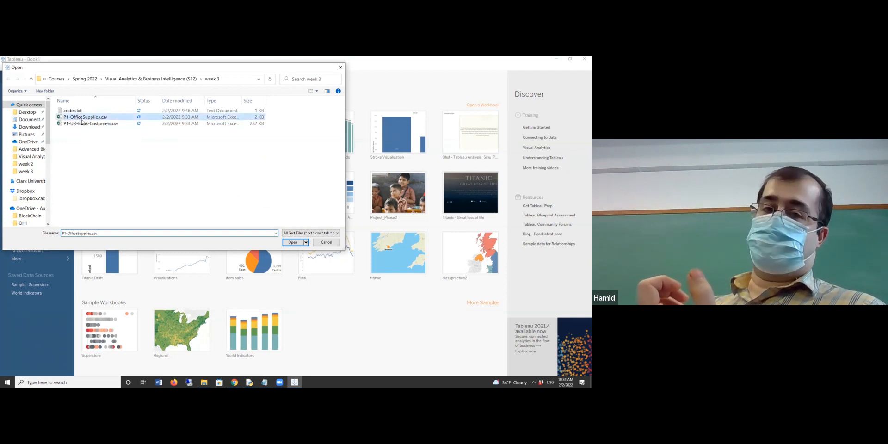
pyautogui.click(294, 243)
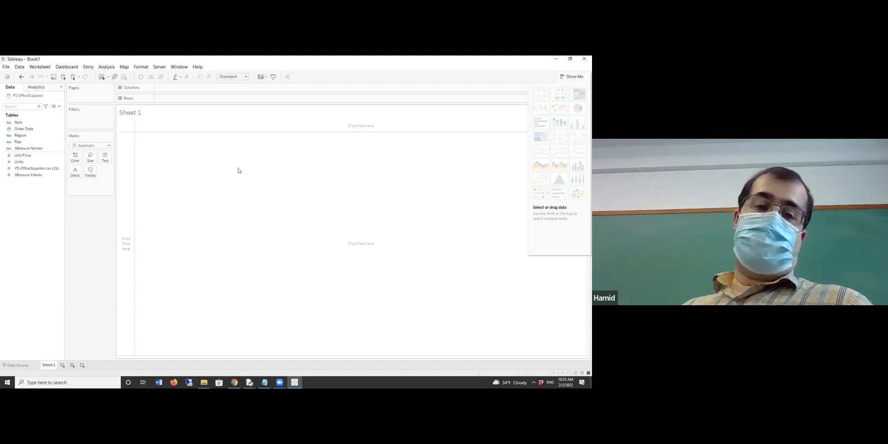
# Create a calculated field named price with the formula [Unit Price]*[Units].
pyautogui.rightClick(40, 193)
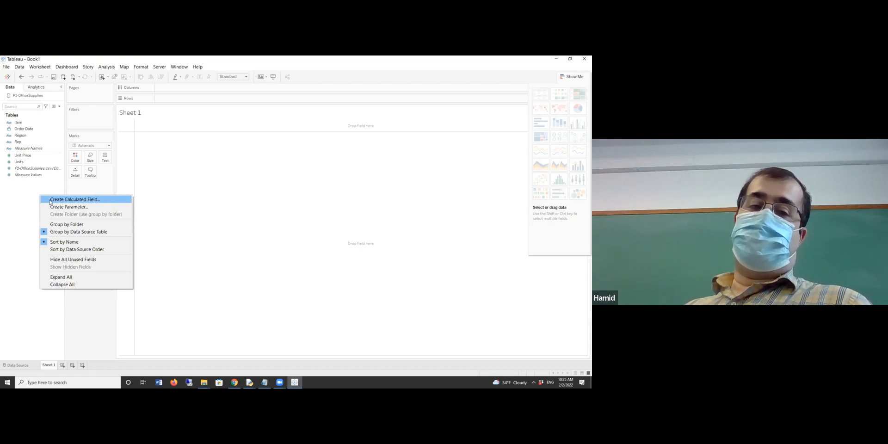
pyautogui.click(51, 202)
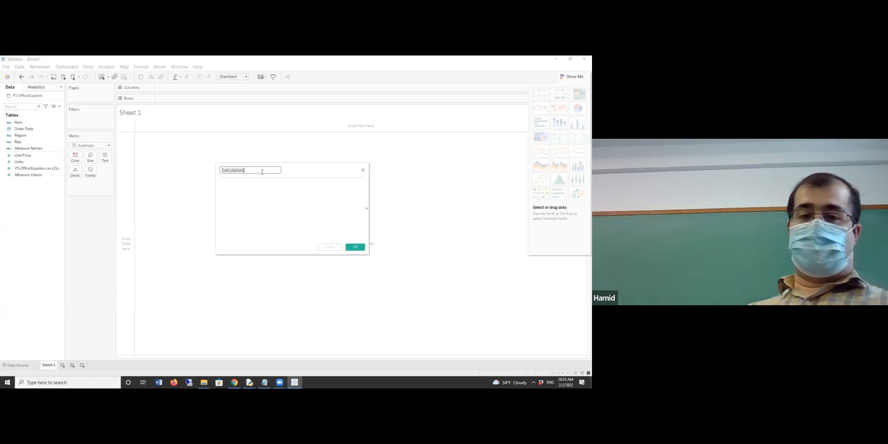
pyautogui.write('price')
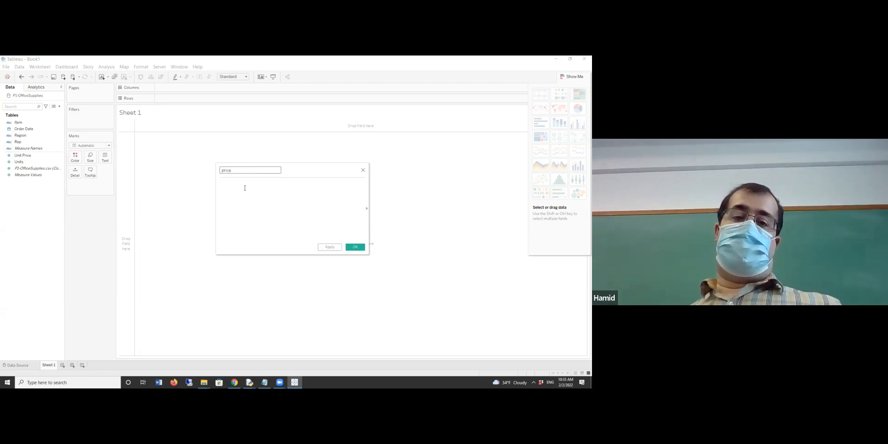
pyautogui.click(247, 184)
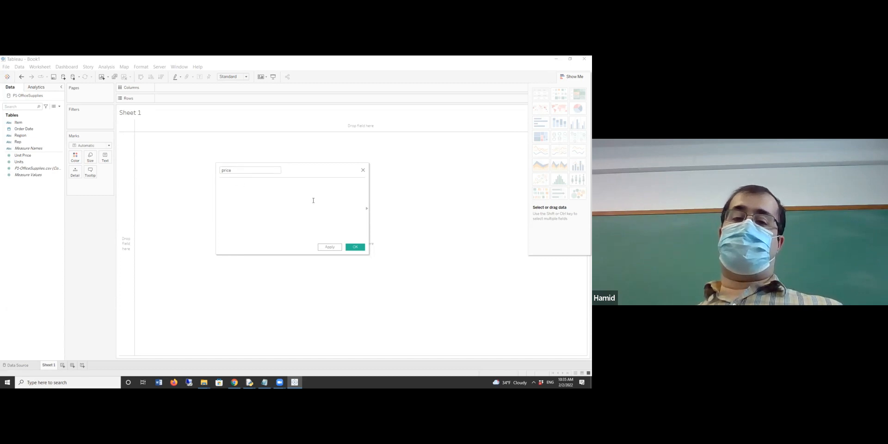
pyautogui.moveTo(27, 156); pyautogui.dragTo(241, 198)
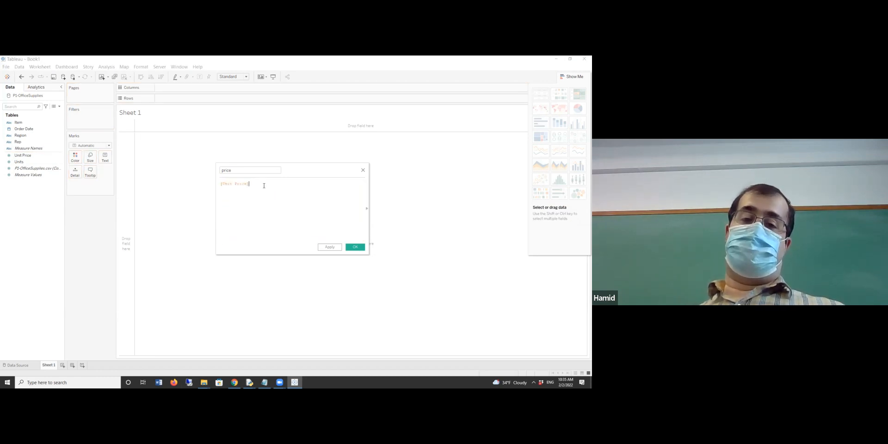
pyautogui.write('*')
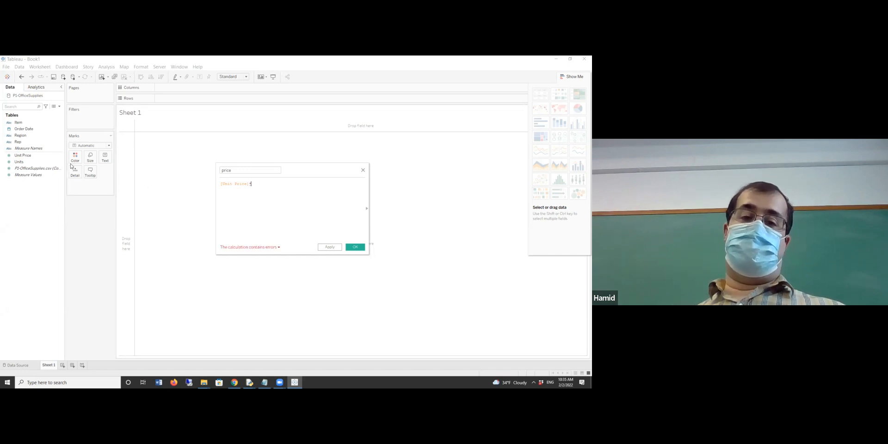
pyautogui.click(20, 163)
pyautogui.moveTo(20, 163); pyautogui.dragTo(276, 199)
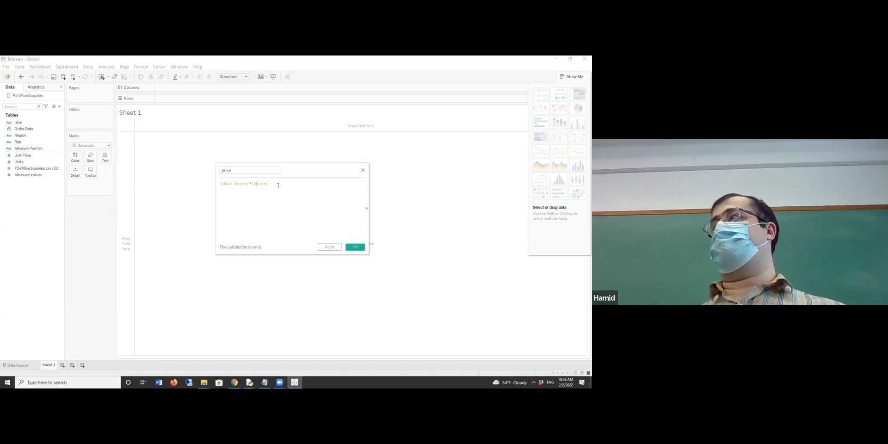
pyautogui.click(356, 248)
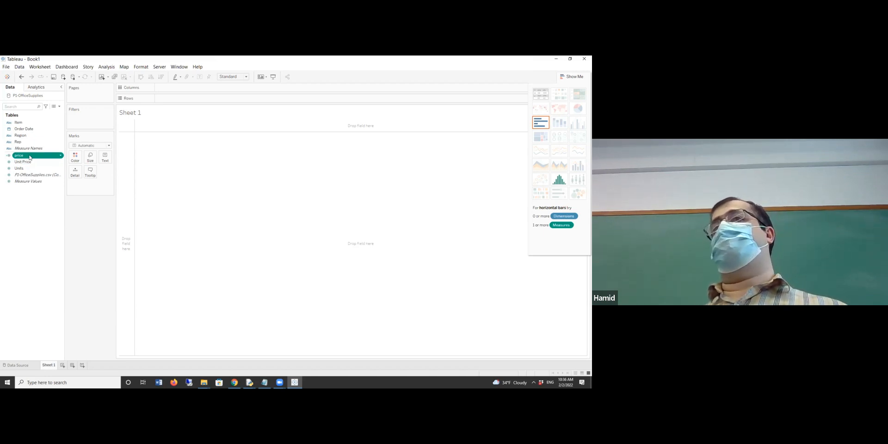
pyautogui.rightClick(39, 211)
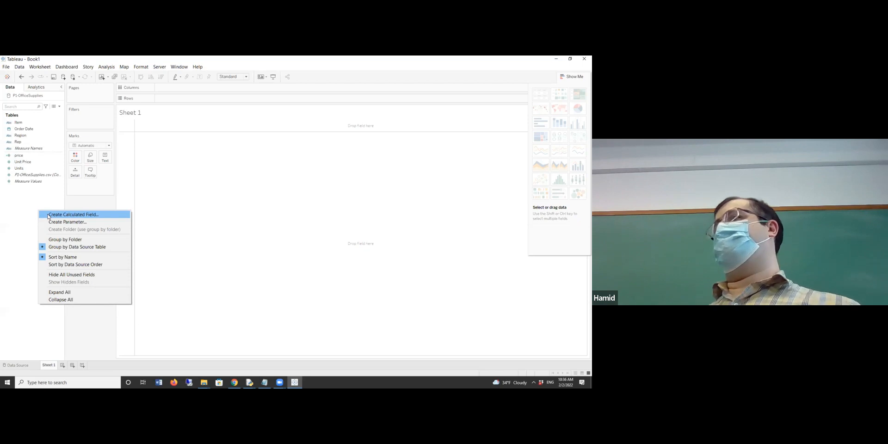
pyautogui.click(26, 200)
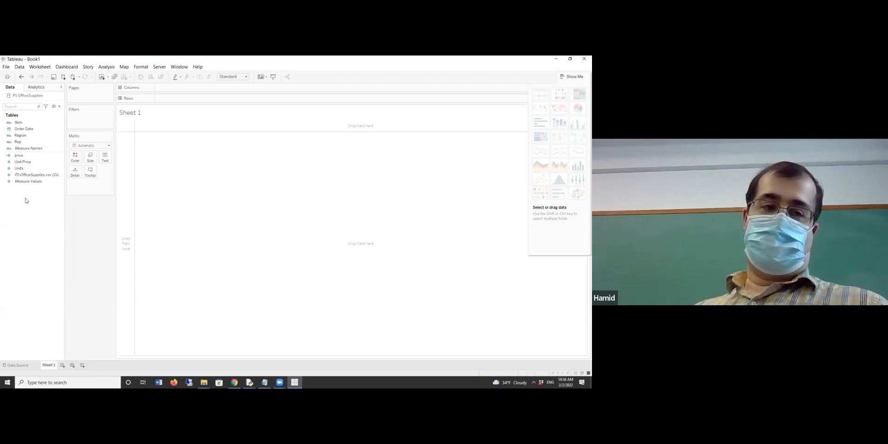
pyautogui.click(21, 155)
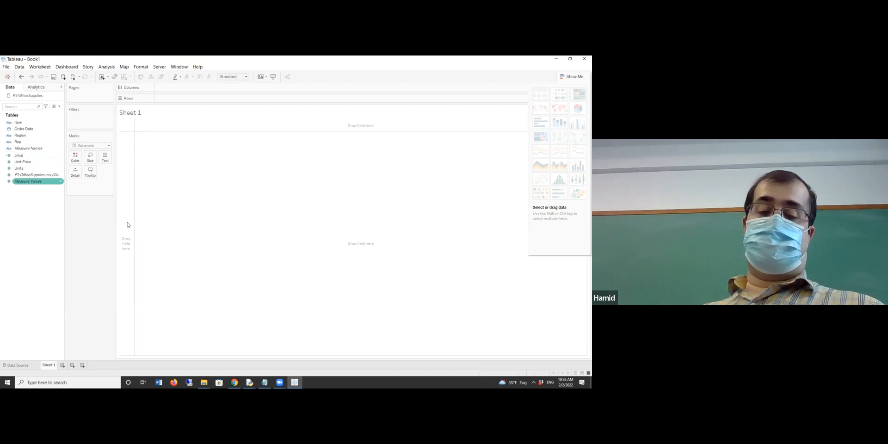
# Switch to codes.txt in Notepad, widen its window and examine the IF and END pairs of the nested price formula.
pyautogui.click(265, 383)
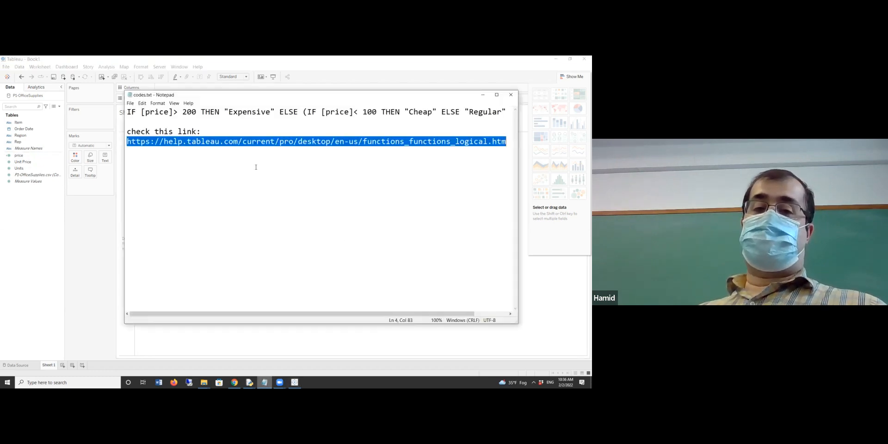
pyautogui.click(224, 113)
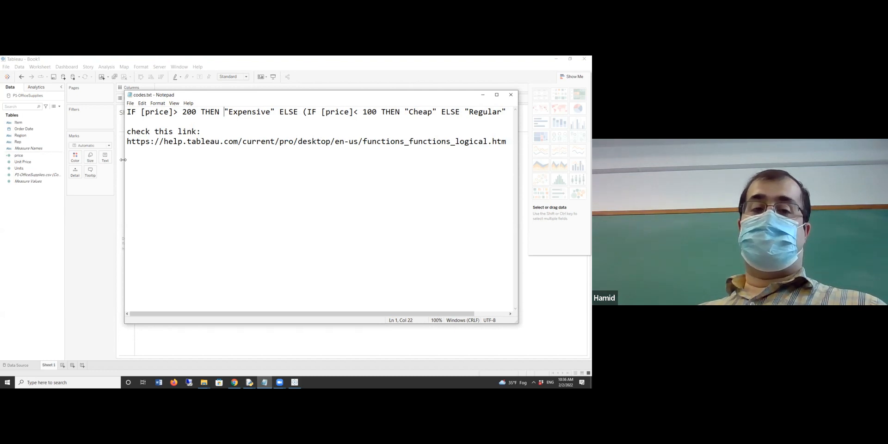
pyautogui.moveTo(123, 160); pyautogui.dragTo(26, 159)
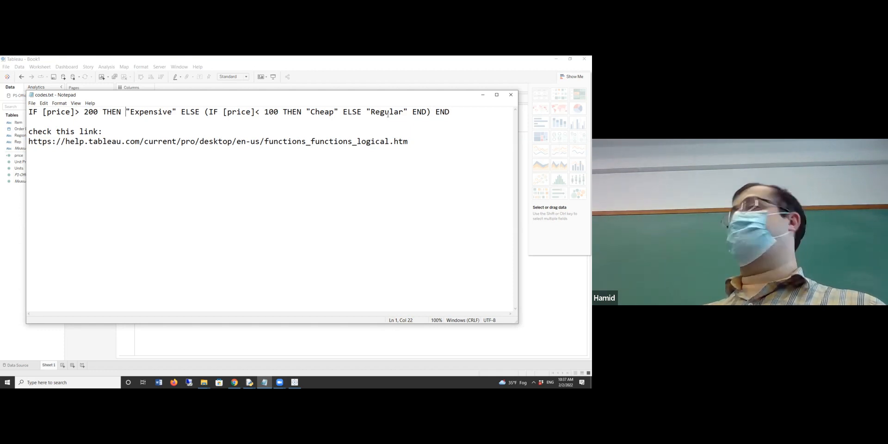
pyautogui.doubleClick(426, 112)
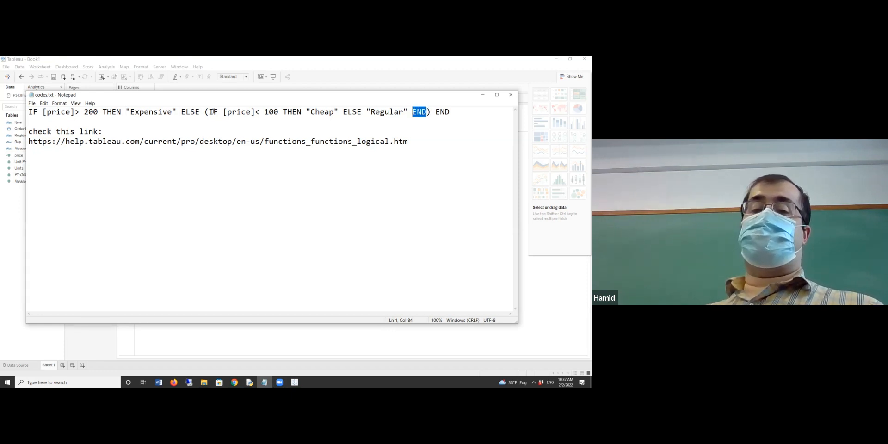
pyautogui.moveTo(220, 111)
pyautogui.mouseDown()
pyautogui.moveTo(205, 112)
pyautogui.moveTo(214, 112)
pyautogui.mouseUp()
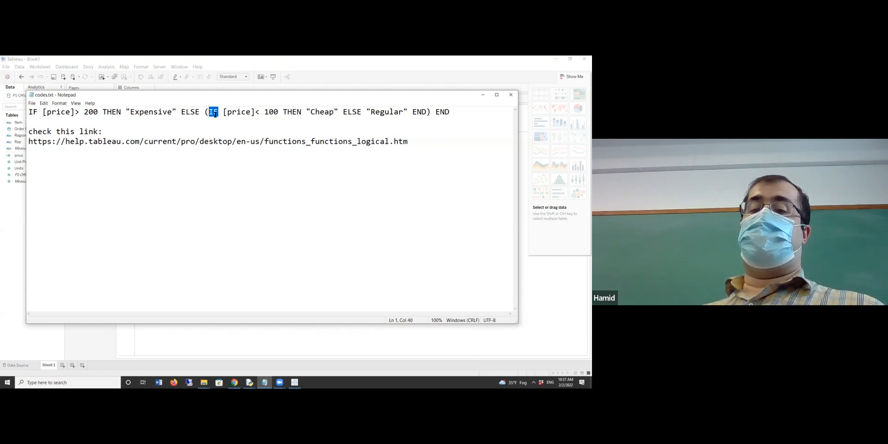
pyautogui.doubleClick(443, 111)
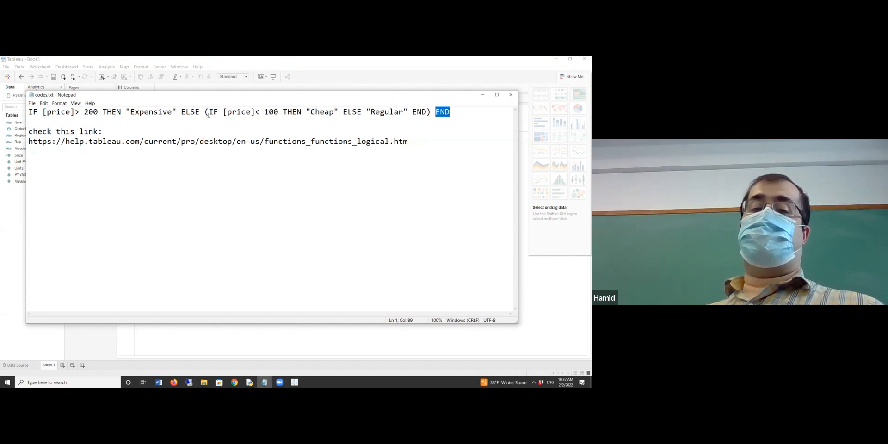
pyautogui.doubleClick(33, 112)
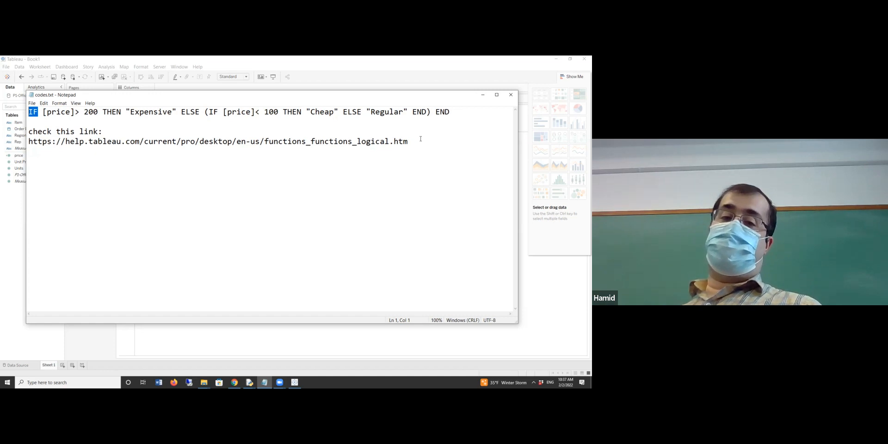
# Copy the Tableau help link from codes.txt and open it in a new Chrome tab.
pyautogui.moveTo(411, 142); pyautogui.dragTo(19, 142)
pyautogui.rightClick(122, 142)
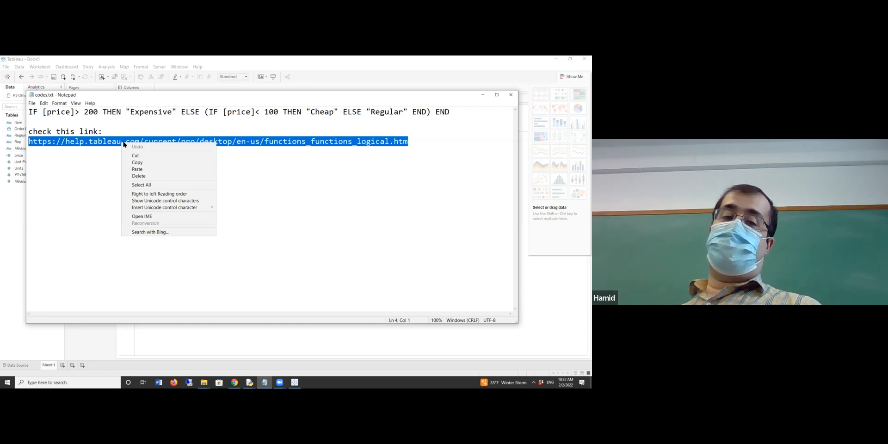
pyautogui.click(152, 163)
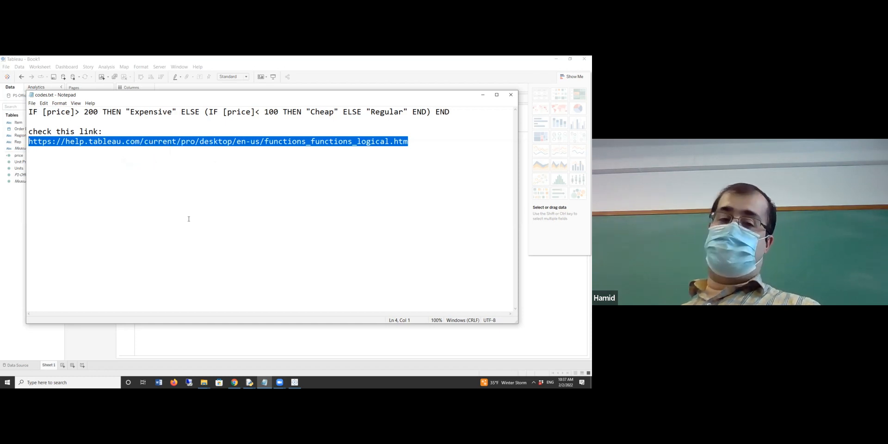
pyautogui.click(234, 382)
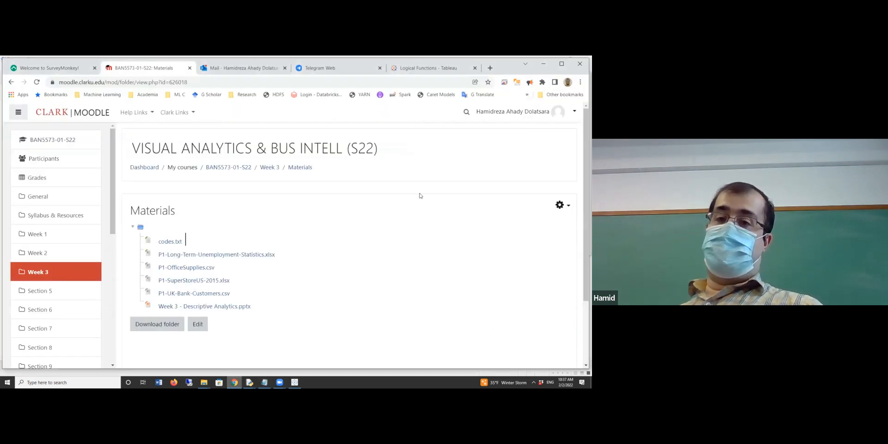
pyautogui.click(490, 68)
pyautogui.rightClick(154, 82)
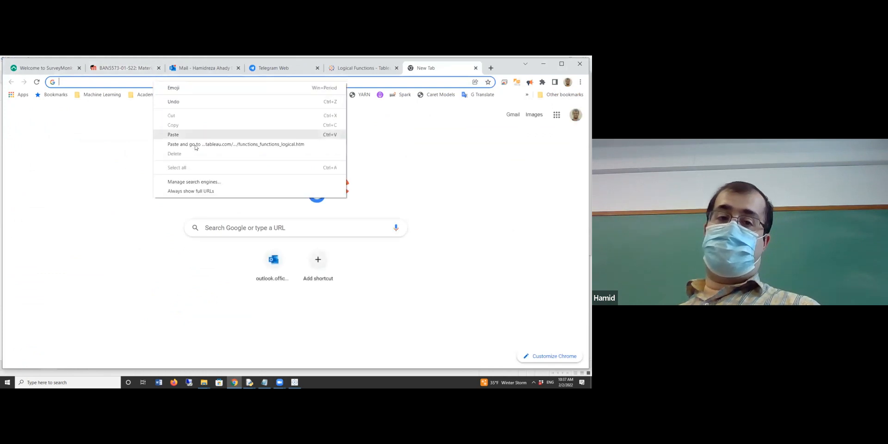
pyautogui.click(195, 147)
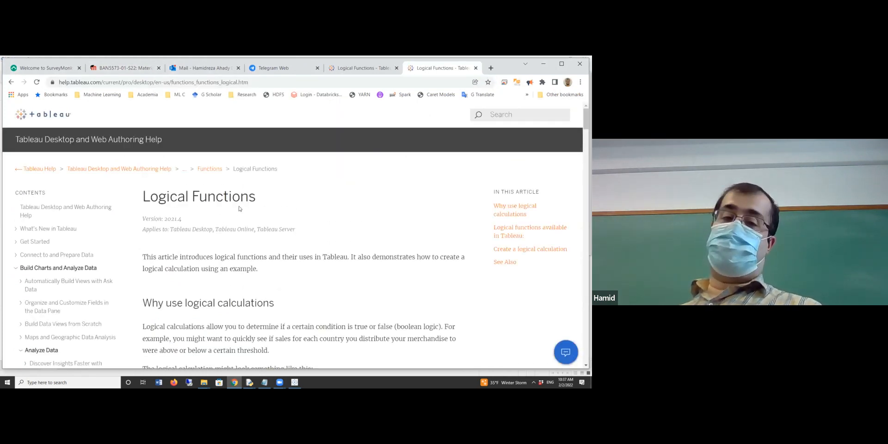
# Look through the Logical Functions article for the syntax and examples of the available functions, such as ELSEIF, OR and CASE.
pyautogui.scroll(-5, 213, 202)
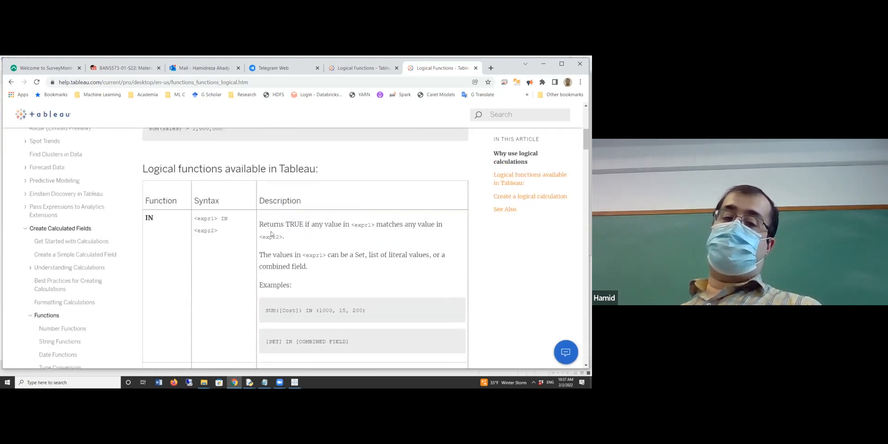
pyautogui.scroll(-3, 236, 201)
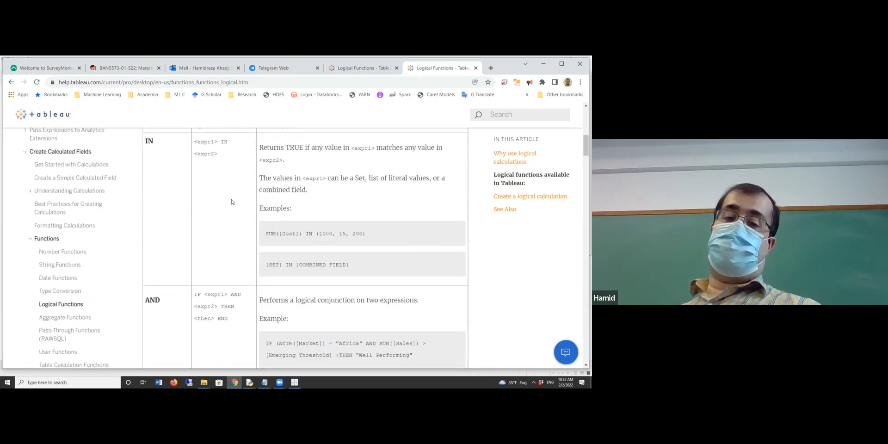
pyautogui.scroll(-8, 239, 202)
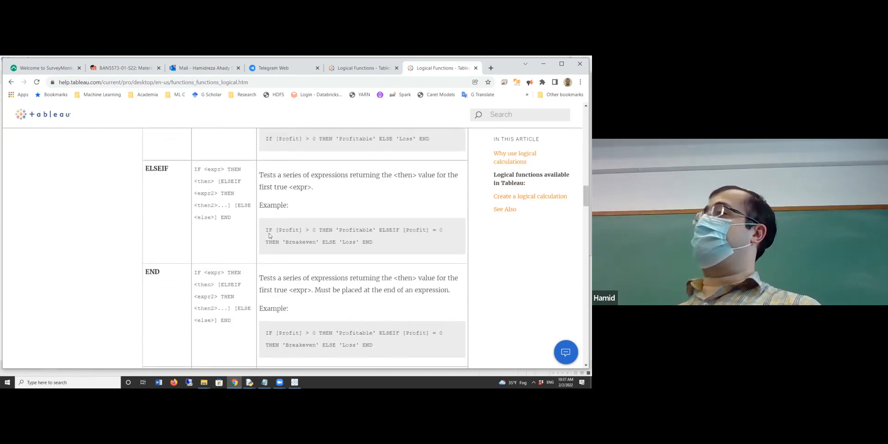
pyautogui.scroll(-15, 269, 235)
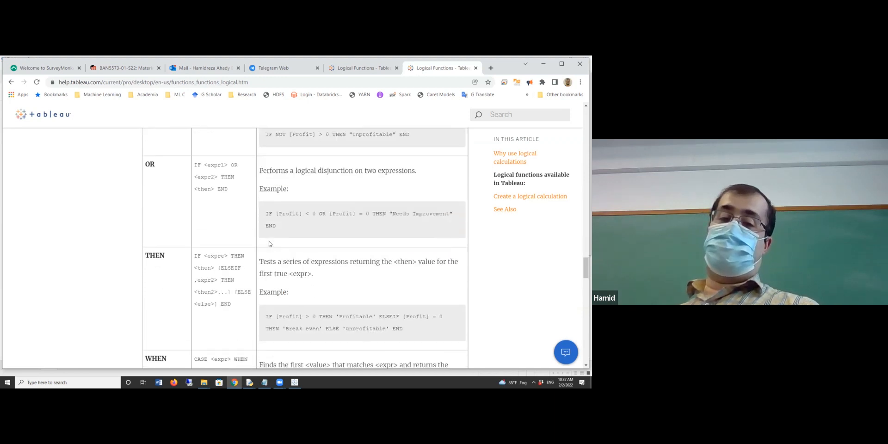
pyautogui.scroll(-8, 270, 244)
pyautogui.scroll(4, 261, 253)
pyautogui.scroll(20, 261, 253)
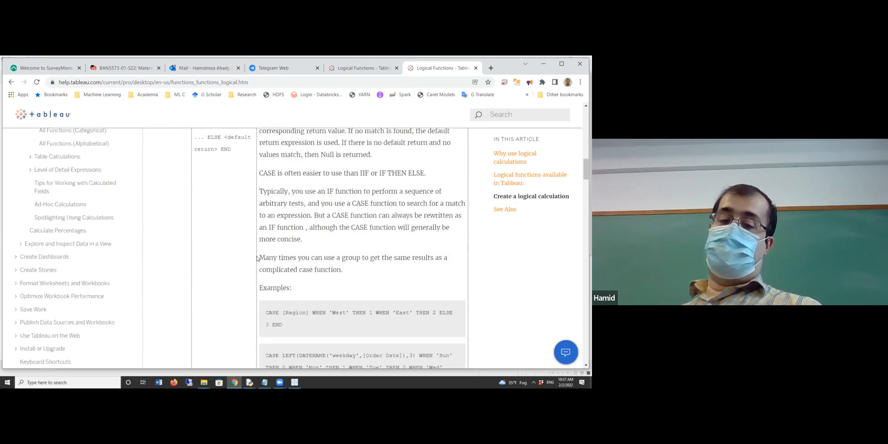
# Return to codes.txt in Notepad and copy the whole nested IF formula that sorts price into Expensive, Cheap and Regular.
pyautogui.click(265, 382)
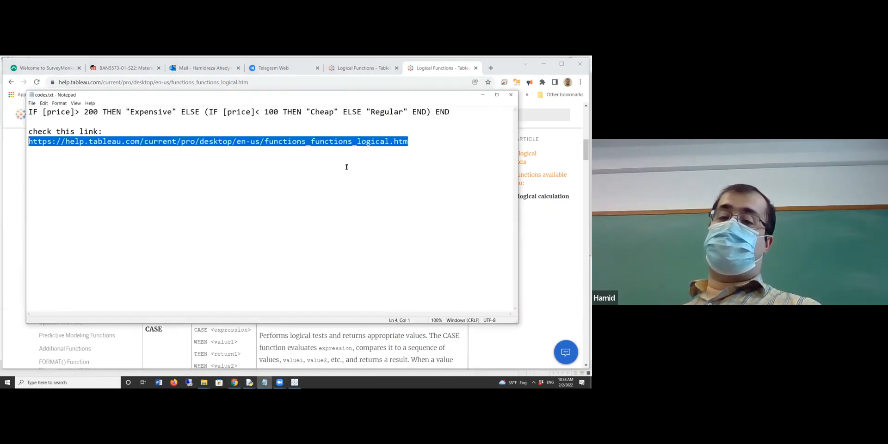
pyautogui.moveTo(452, 111); pyautogui.dragTo(14, 99)
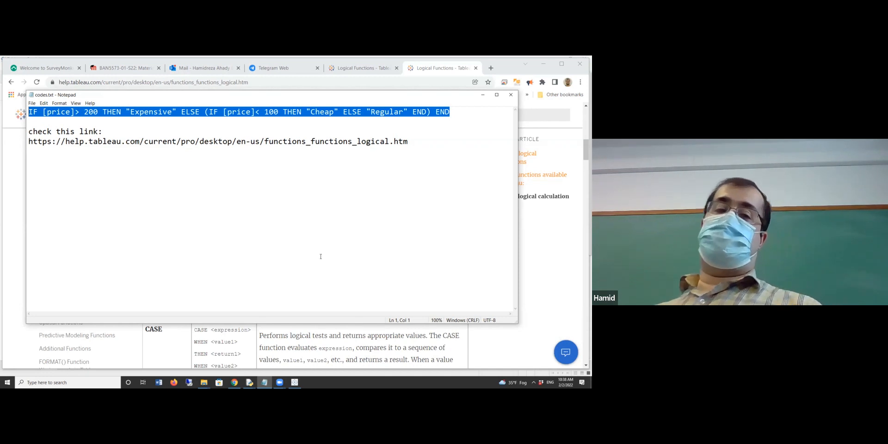
pyautogui.rightClick(316, 111)
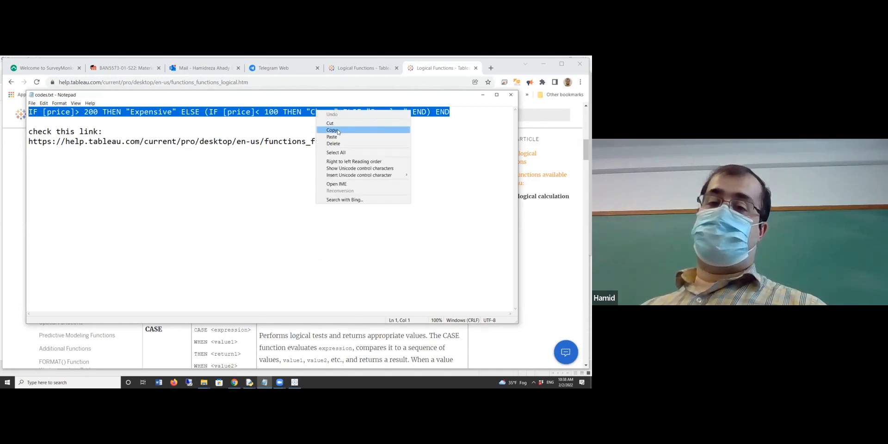
pyautogui.click(333, 128)
# Switch to Tableau and create a calculated field named "price - categories" from the copied nested IF formula.
pyautogui.click(295, 382)
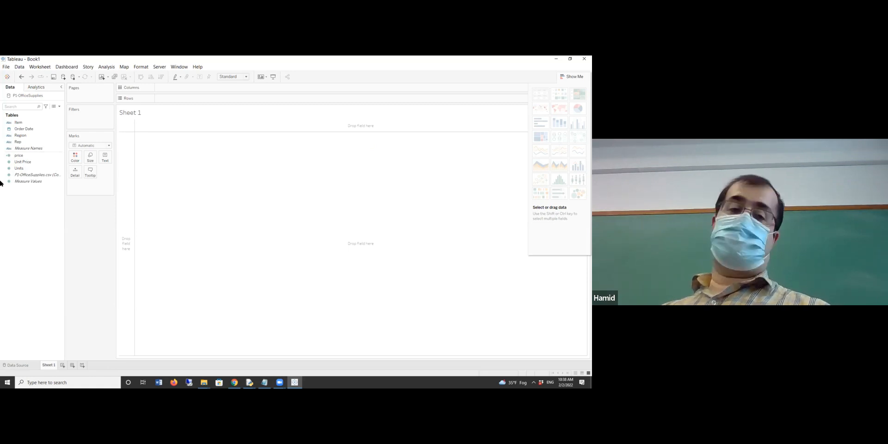
pyautogui.rightClick(30, 196)
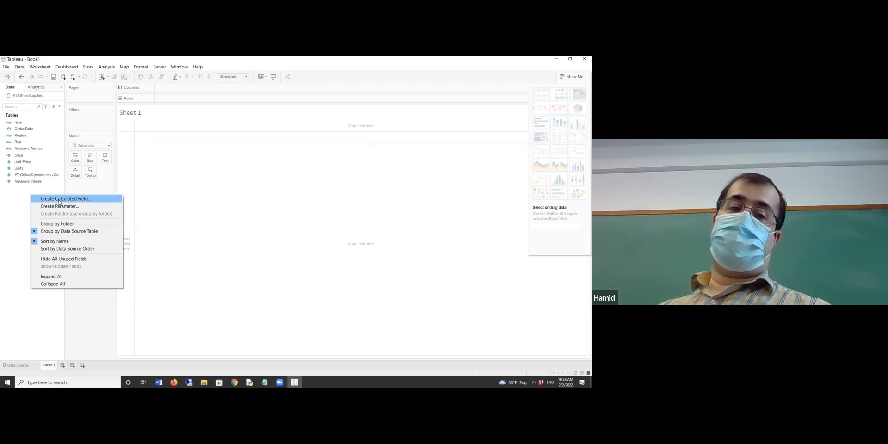
pyautogui.click(59, 201)
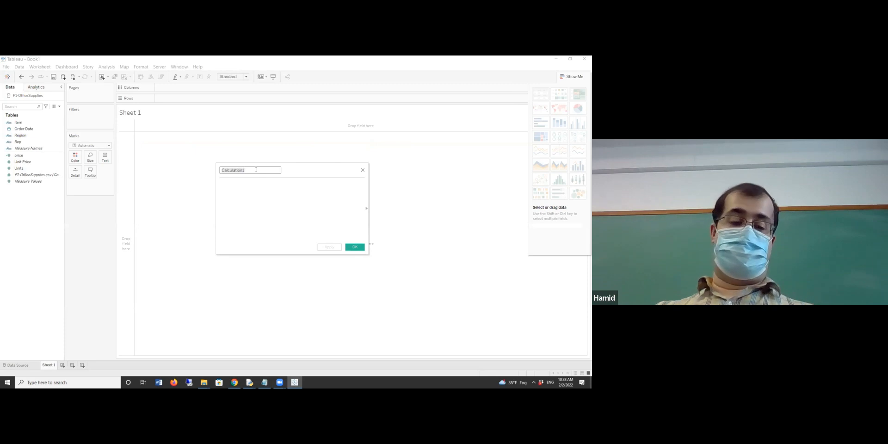
pyautogui.write('price - categories')
pyautogui.rightClick(291, 188)
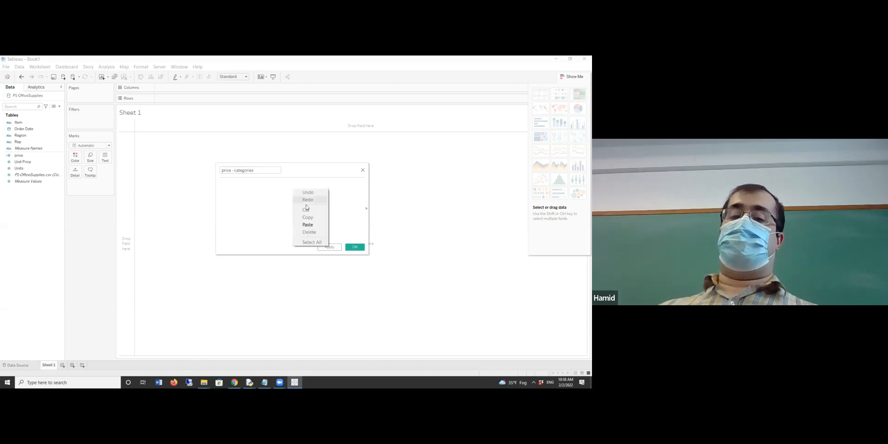
pyautogui.click(309, 211)
pyautogui.moveTo(344, 240); pyautogui.dragTo(254, 235)
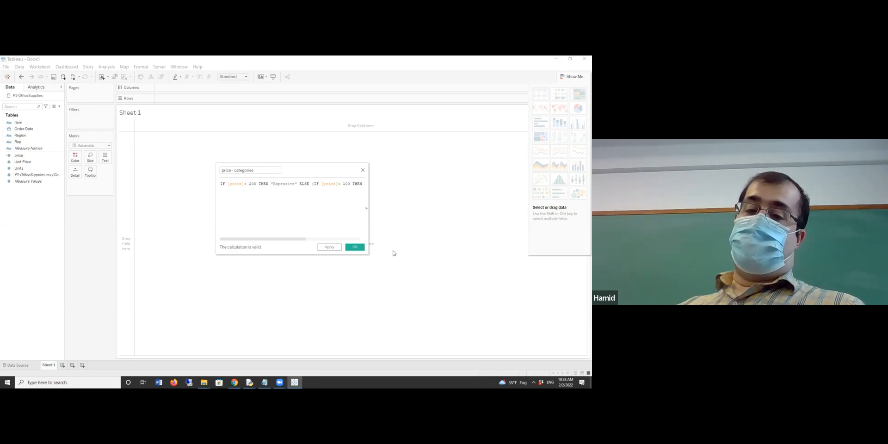
pyautogui.click(357, 250)
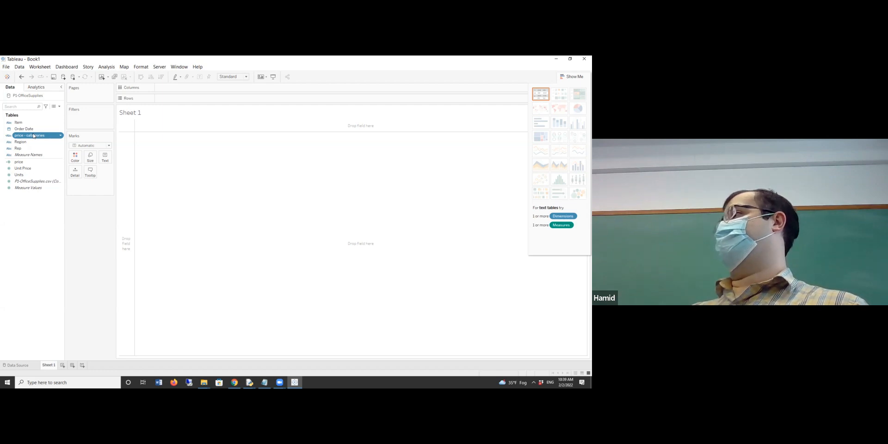
pyautogui.rightClick(37, 209)
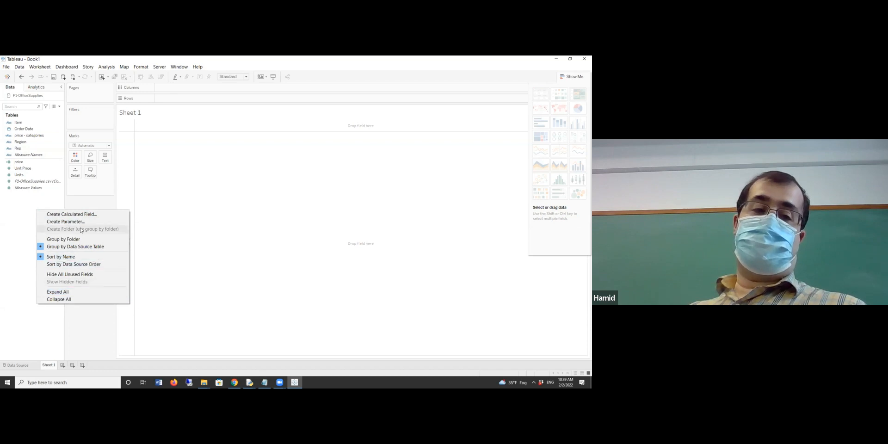
pyautogui.click(69, 214)
pyautogui.moveTo(55, 175); pyautogui.dragTo(226, 215)
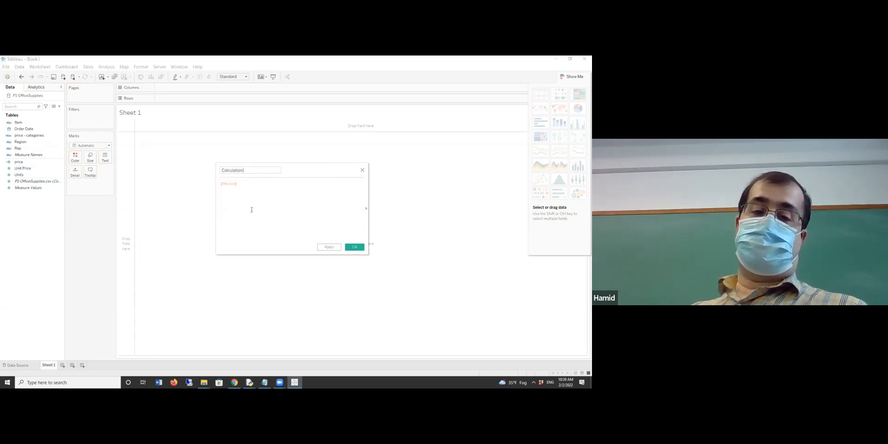
pyautogui.write('*')
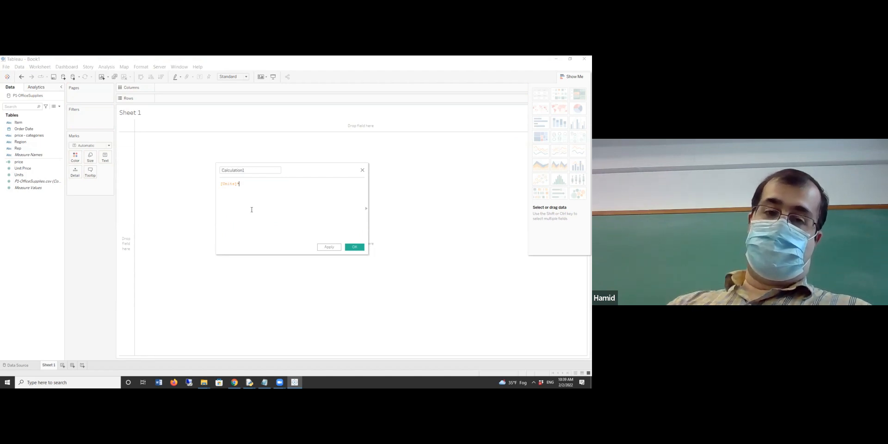
pyautogui.moveTo(28, 168); pyautogui.dragTo(343, 218)
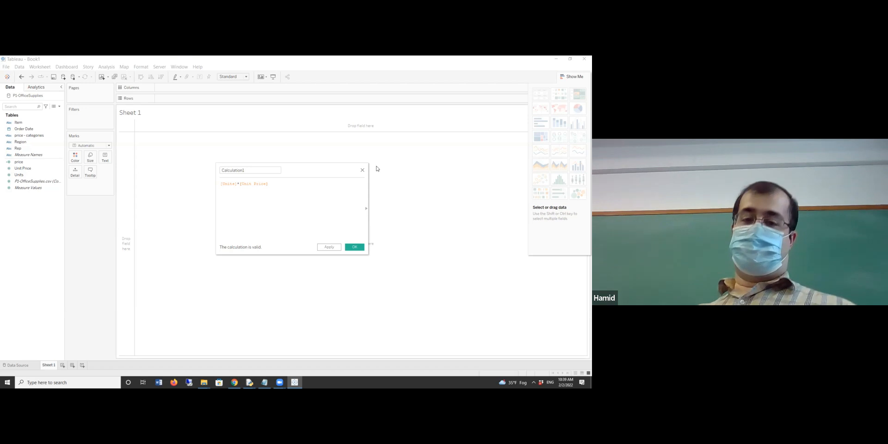
pyautogui.click(362, 170)
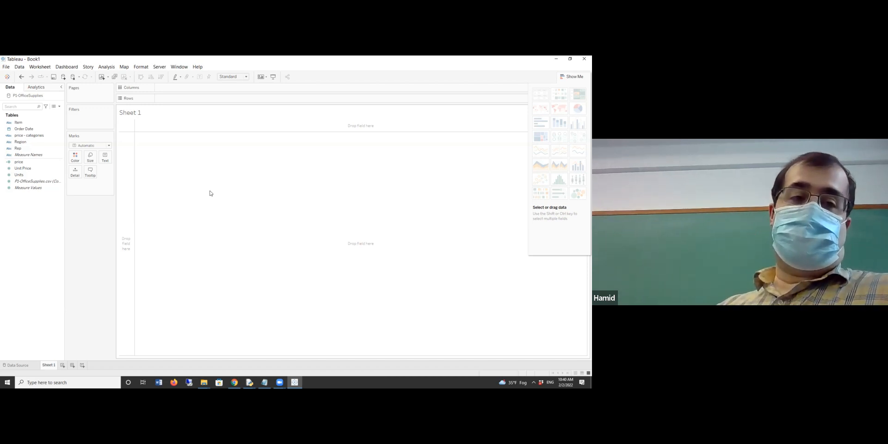
# Build a bar chart on Sheet 1 with price - categories as columns and the sum of Units as rows.
pyautogui.moveTo(37, 135); pyautogui.dragTo(196, 89)
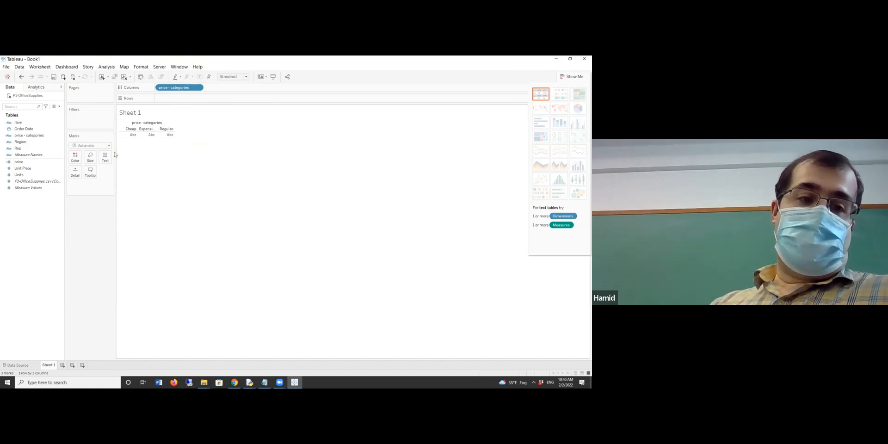
pyautogui.click(21, 163)
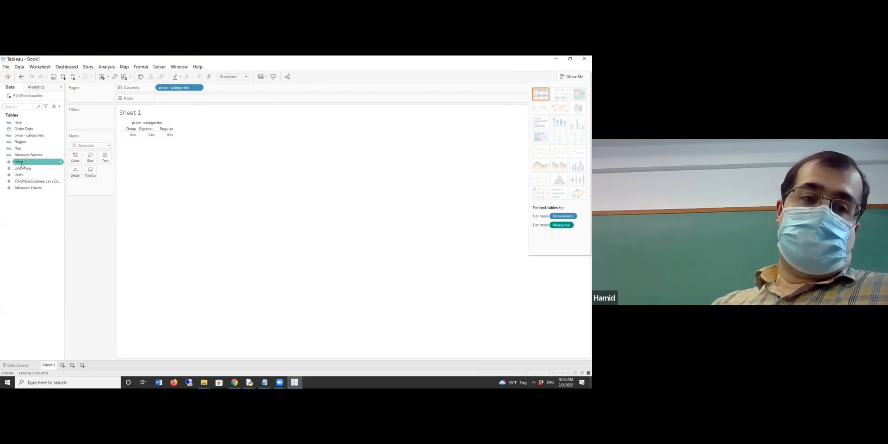
pyautogui.moveTo(22, 165); pyautogui.dragTo(183, 100)
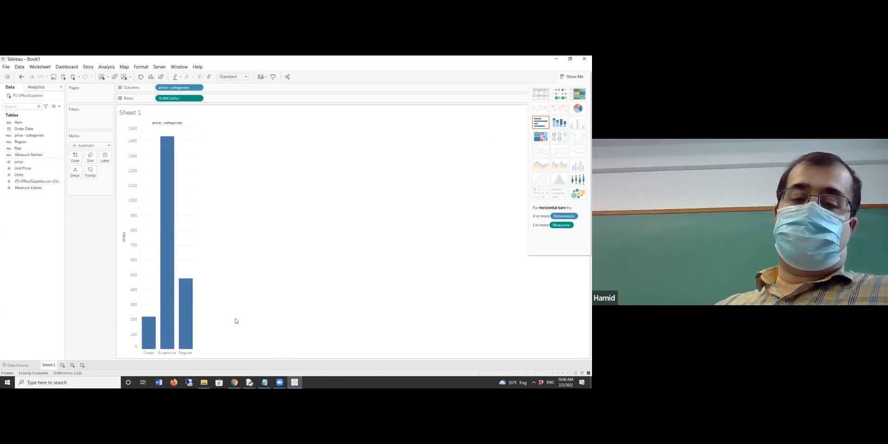
pyautogui.moveTo(178, 337)
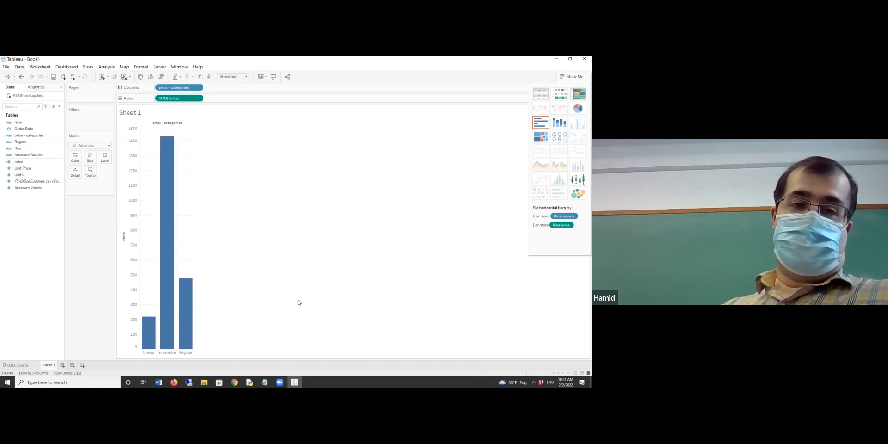
# Add a new worksheet and chart the sum of price in rows against Region in columns.
pyautogui.click(62, 365)
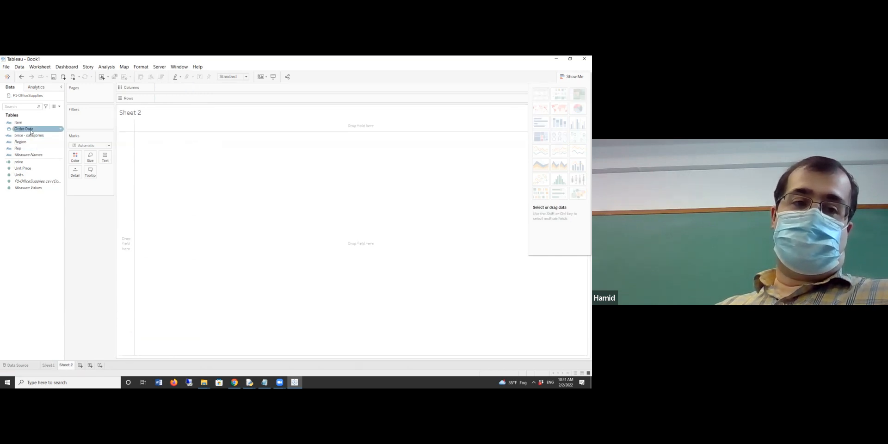
pyautogui.moveTo(18, 162)
pyautogui.mouseDown()
pyautogui.moveTo(193, 100)
pyautogui.moveTo(185, 91)
pyautogui.moveTo(177, 98)
pyautogui.mouseUp()
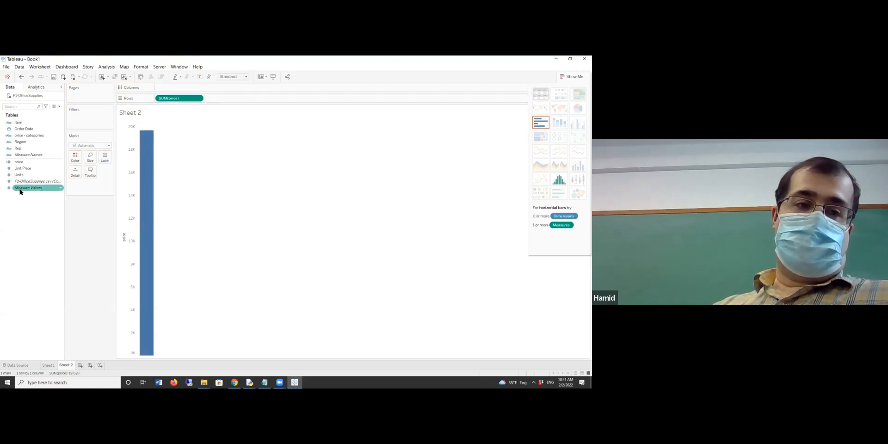
pyautogui.moveTo(20, 141); pyautogui.dragTo(167, 88)
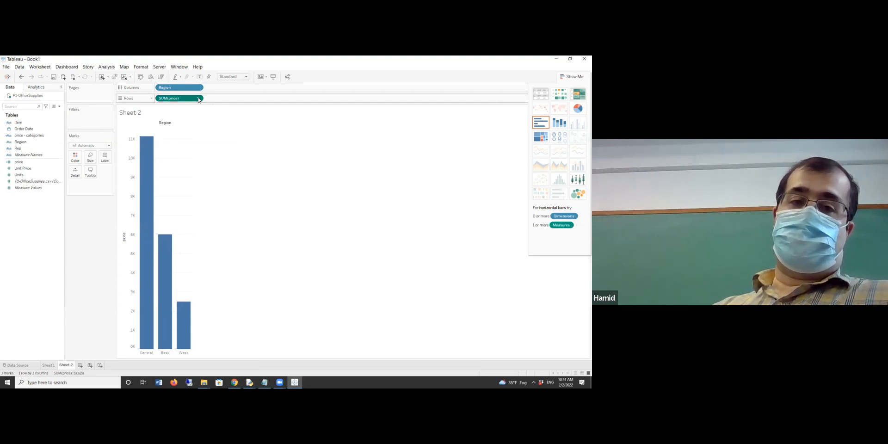
# Change the aggregation of the price measure in the Region chart to Average.
pyautogui.click(198, 98)
pyautogui.moveTo(216, 176)
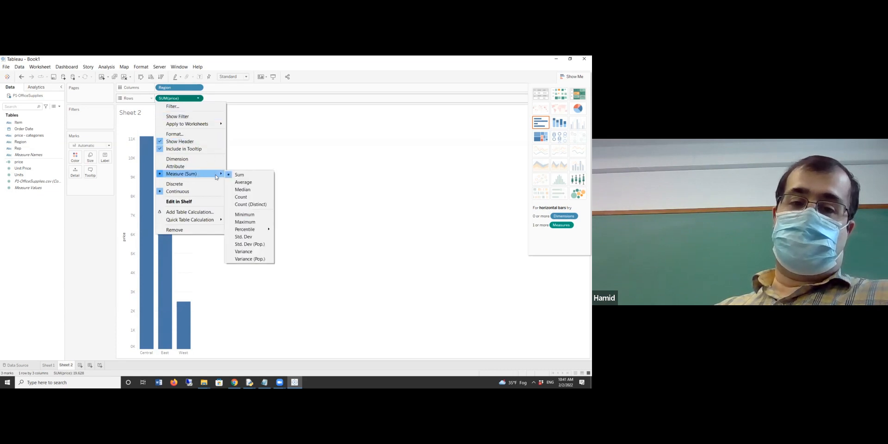
pyautogui.click(281, 101)
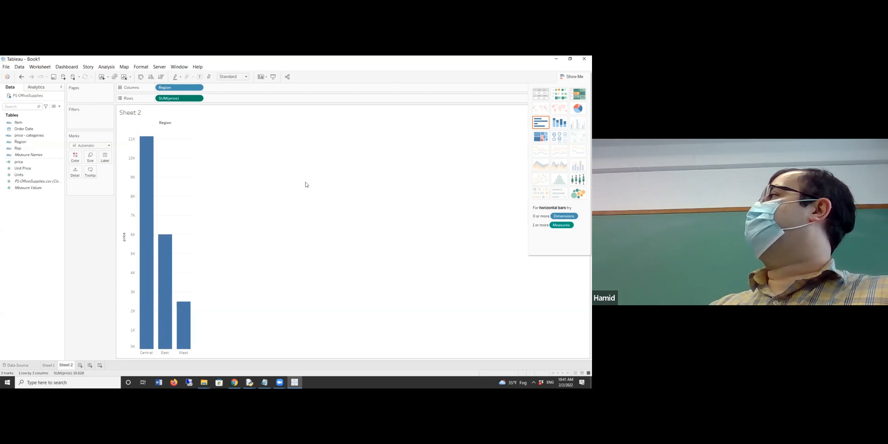
pyautogui.click(199, 100)
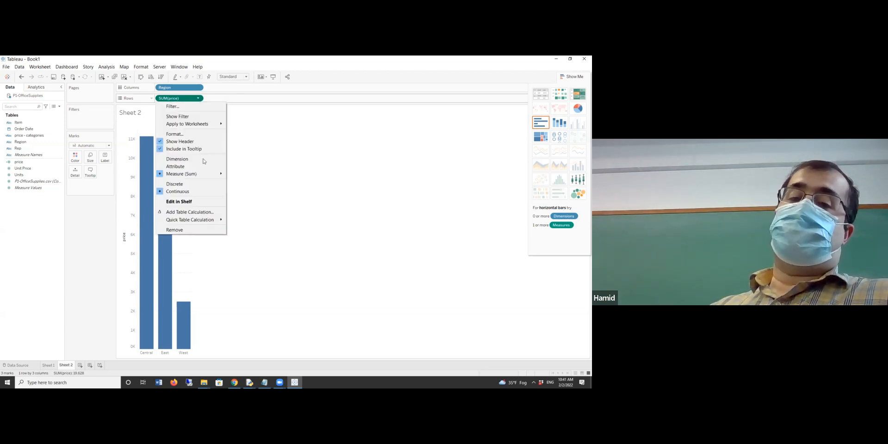
pyautogui.moveTo(213, 174)
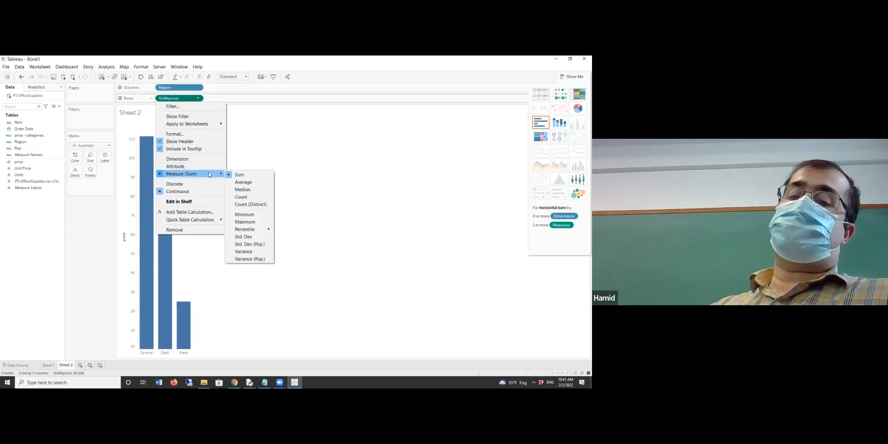
pyautogui.click(263, 183)
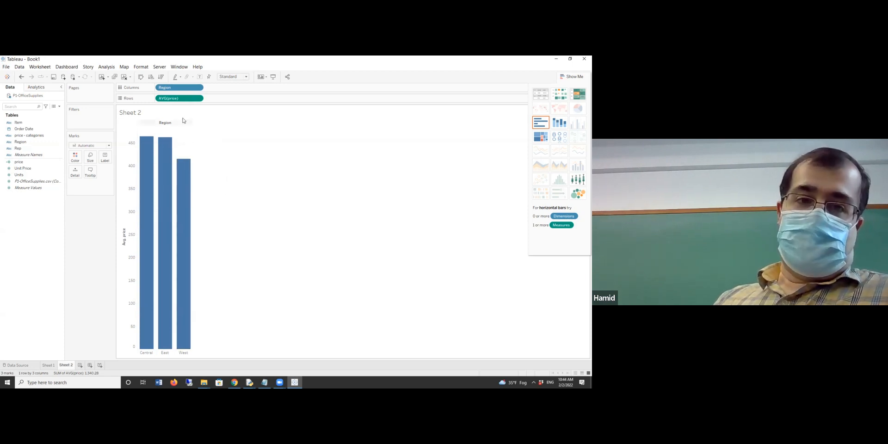
# Add another blank worksheet after Sheet 2.
pyautogui.click(79, 365)
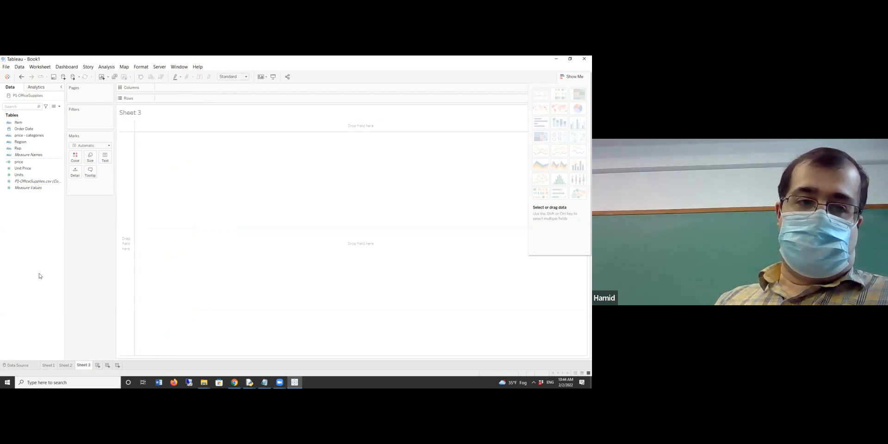
pyautogui.click(18, 162)
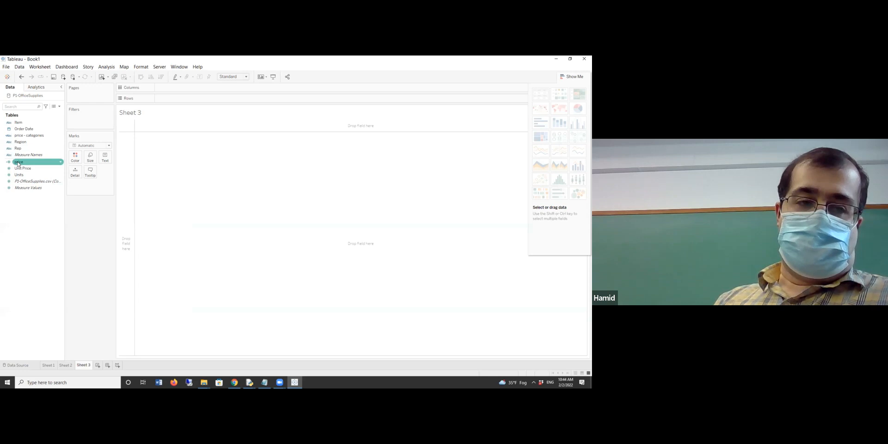
pyautogui.click(22, 215)
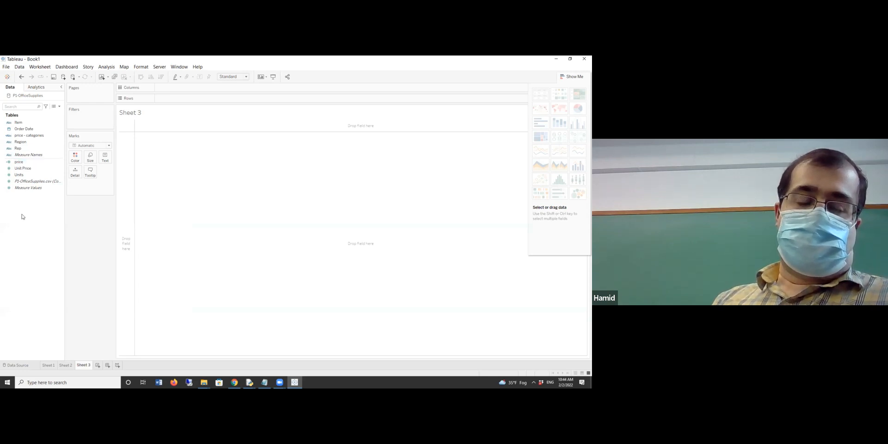
pyautogui.click(22, 162)
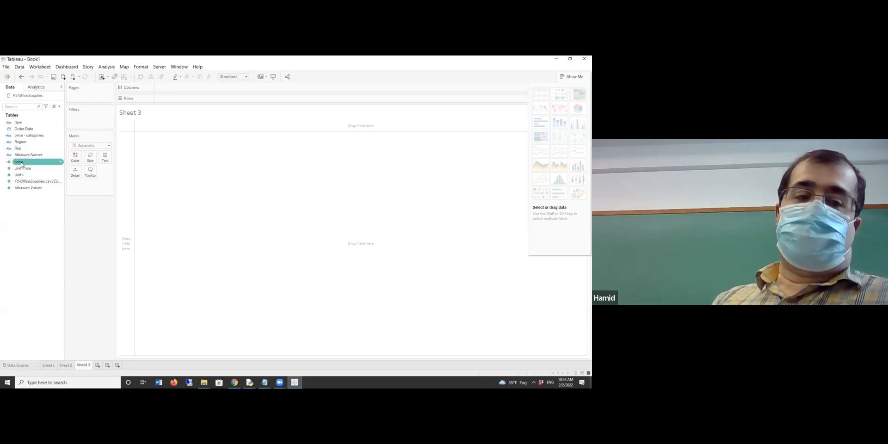
pyautogui.click(80, 190)
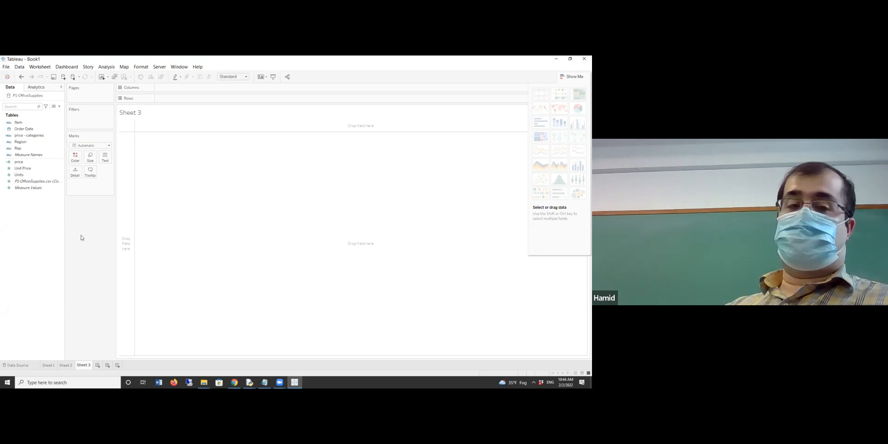
pyautogui.rightClick(28, 203)
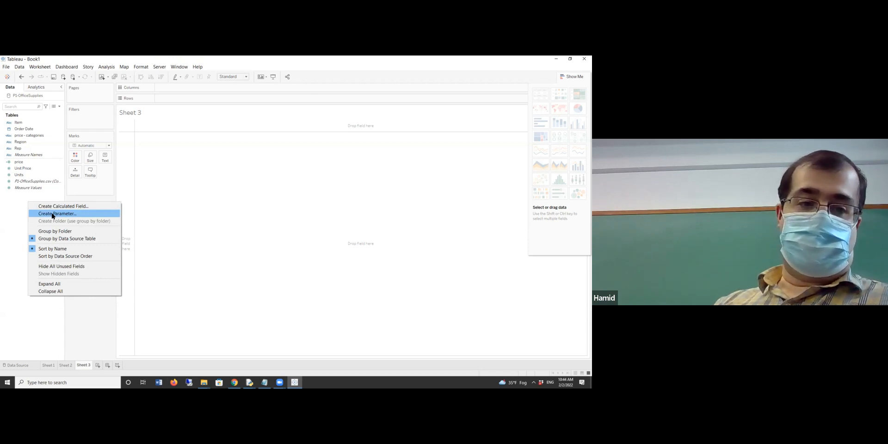
pyautogui.click(25, 169)
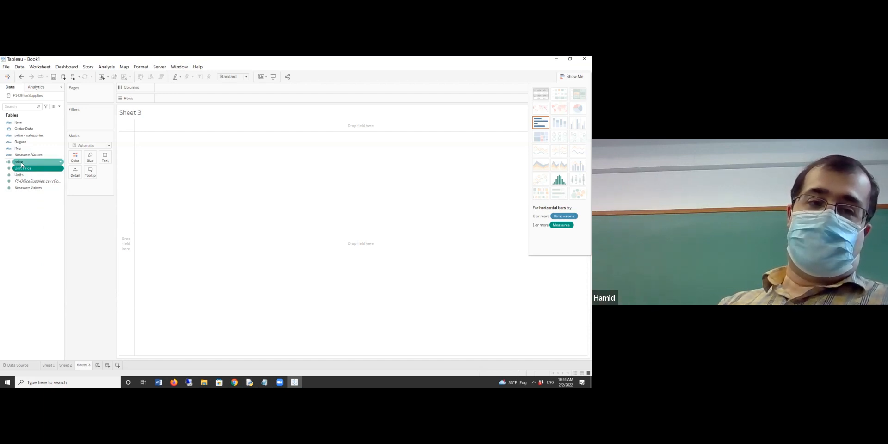
# Create bins from the price field, named price (bin) 100, with a bin size of 100.
pyautogui.click(21, 163)
pyautogui.rightClick(21, 165)
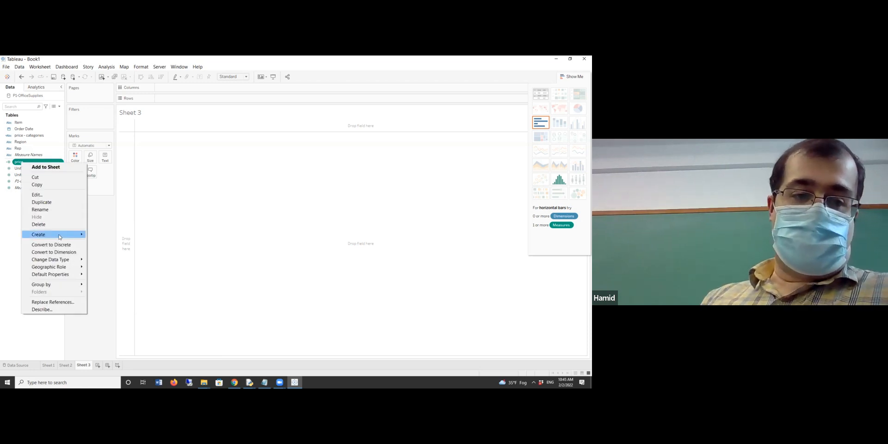
pyautogui.moveTo(61, 235)
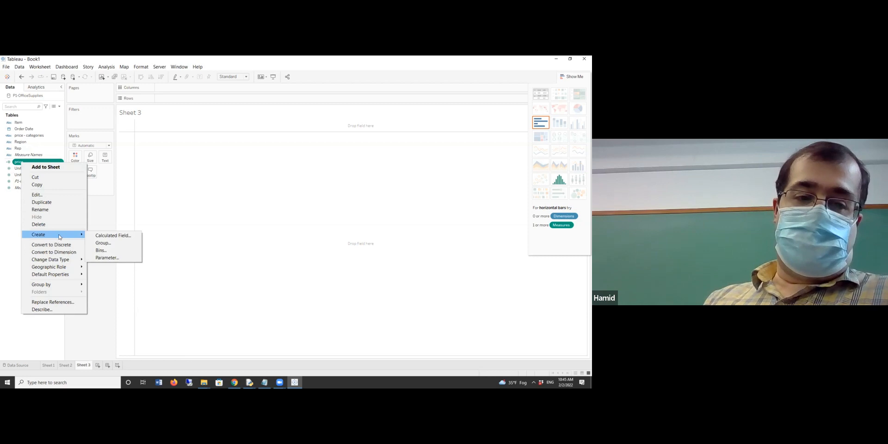
pyautogui.click(123, 253)
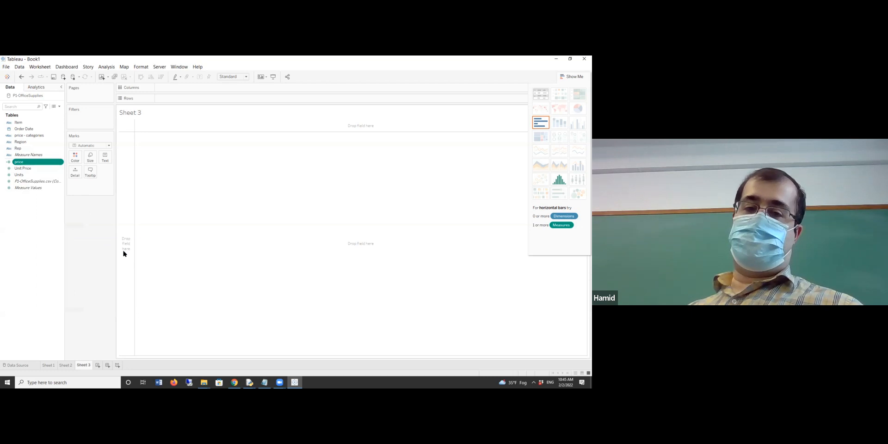
pyautogui.click(305, 198)
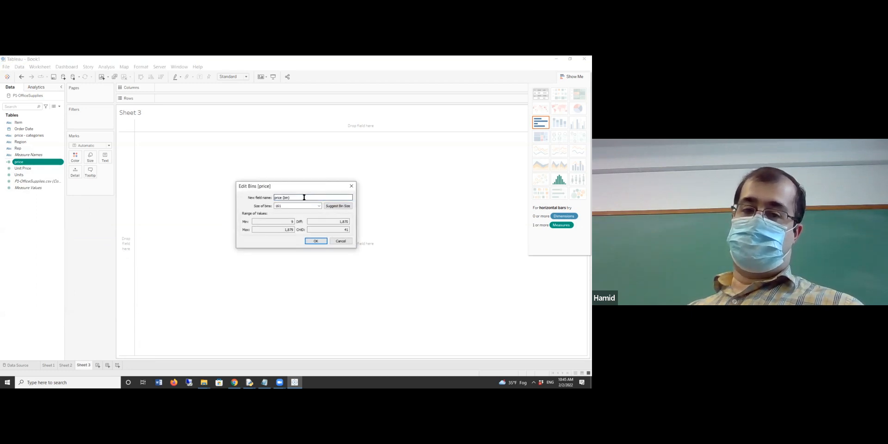
pyautogui.doubleClick(295, 204)
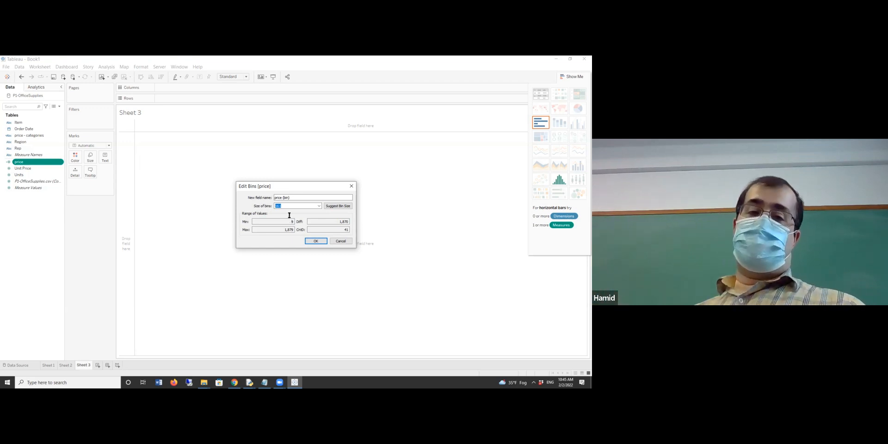
pyautogui.click(297, 197)
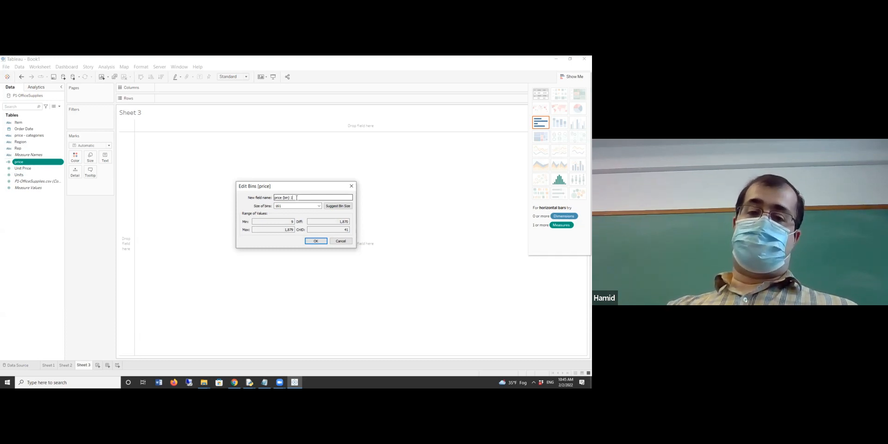
pyautogui.write('100')
pyautogui.click(300, 204)
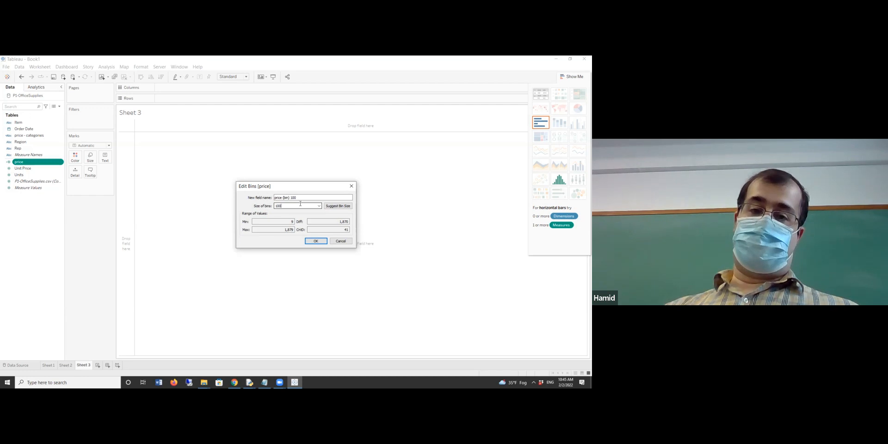
pyautogui.click(315, 241)
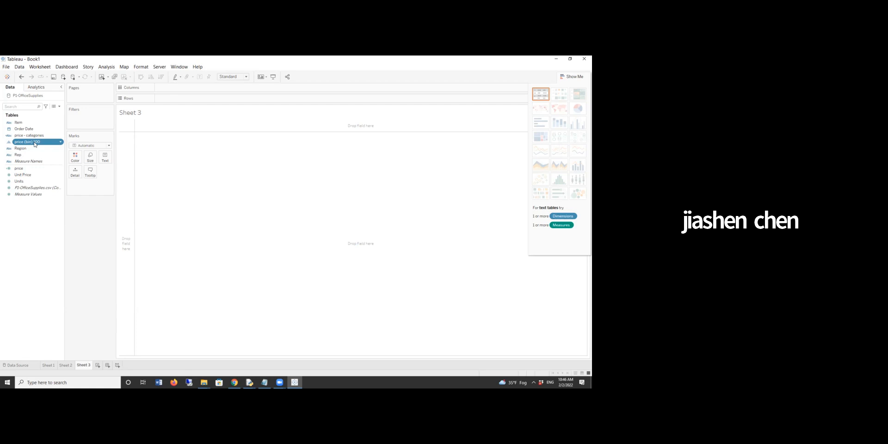
# Build a bar chart on Sheet 3 with price (bin) 100 as columns and the sum of Units as rows.
pyautogui.moveTo(34, 145); pyautogui.dragTo(179, 89)
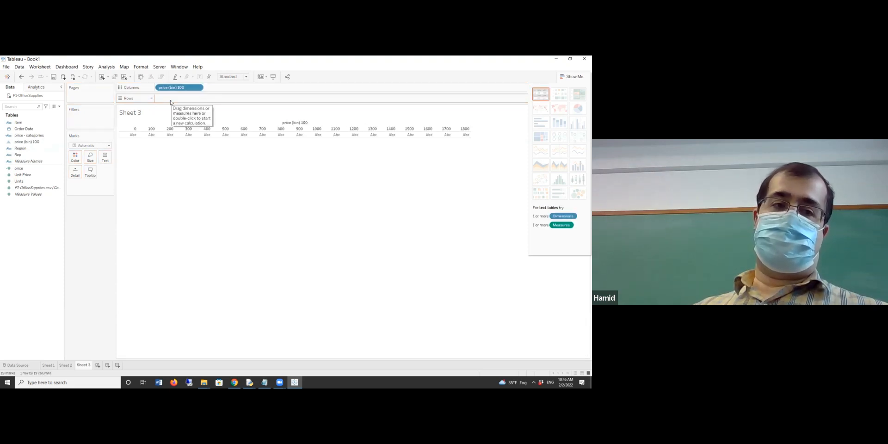
pyautogui.click(31, 135)
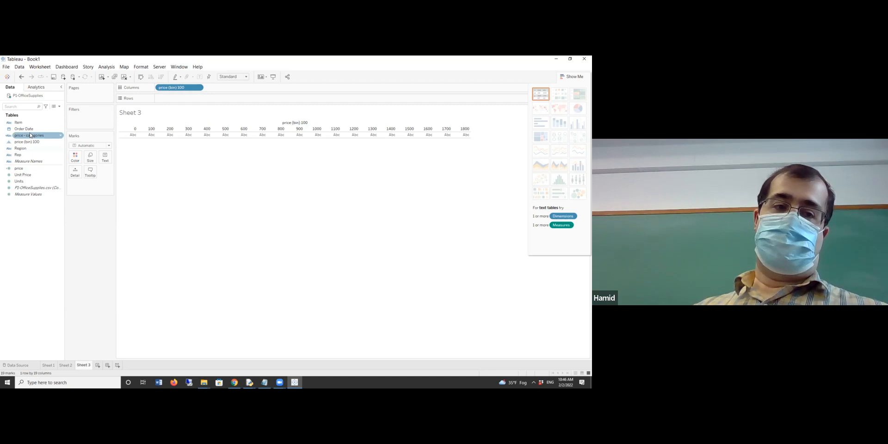
pyautogui.moveTo(19, 181); pyautogui.dragTo(168, 102)
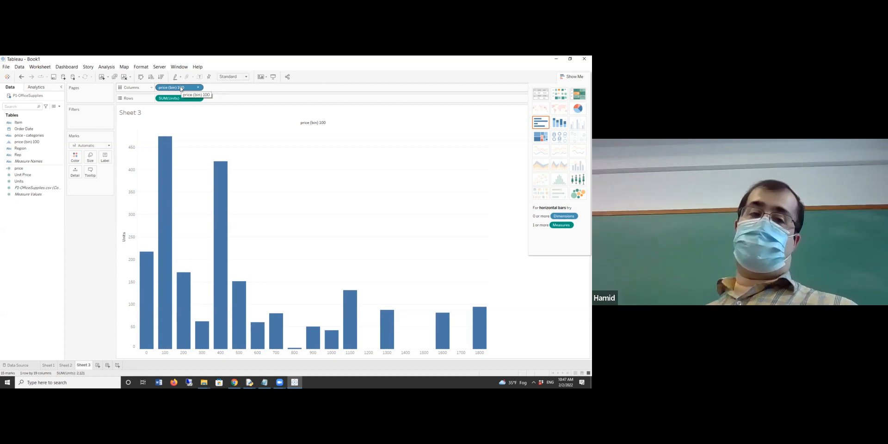
# Create a second set of bins from the price field, named price (bin) 1000, with a bin size of 1000.
pyautogui.click(21, 168)
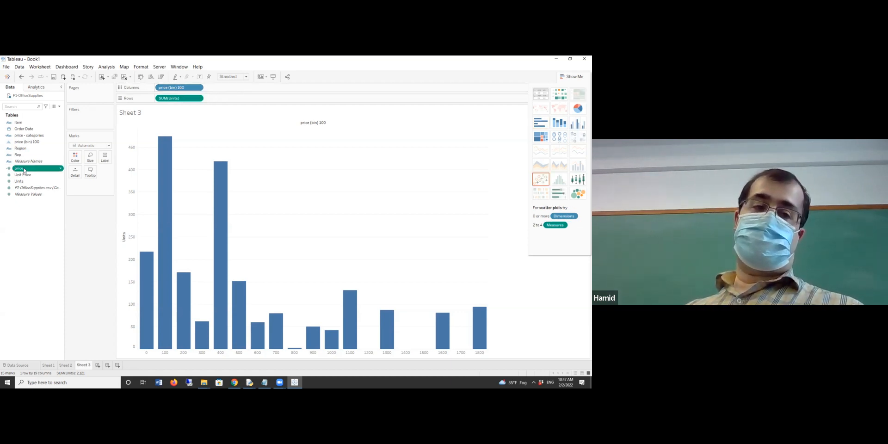
pyautogui.rightClick(24, 170)
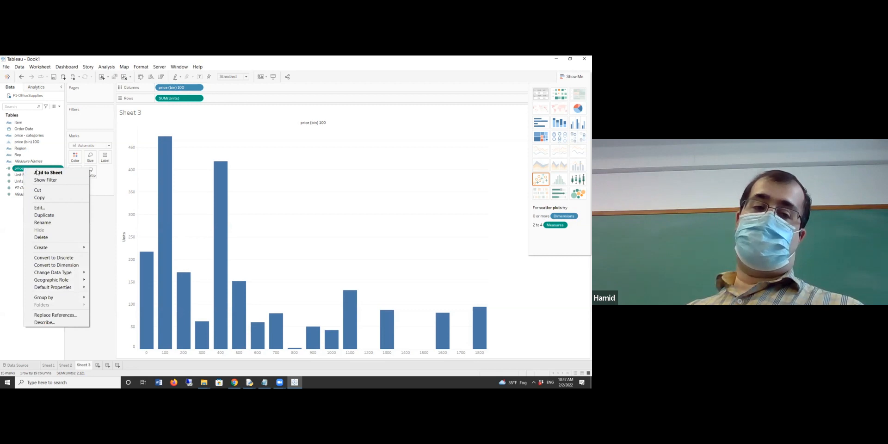
pyautogui.moveTo(88, 248)
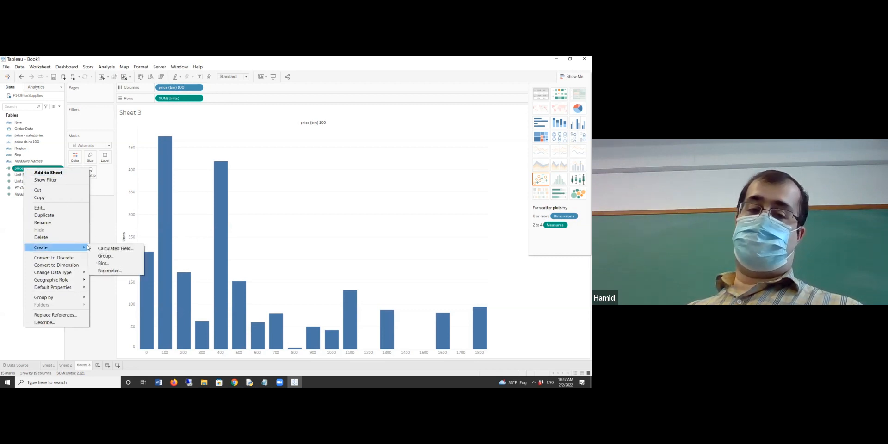
pyautogui.click(115, 262)
pyautogui.click(299, 198)
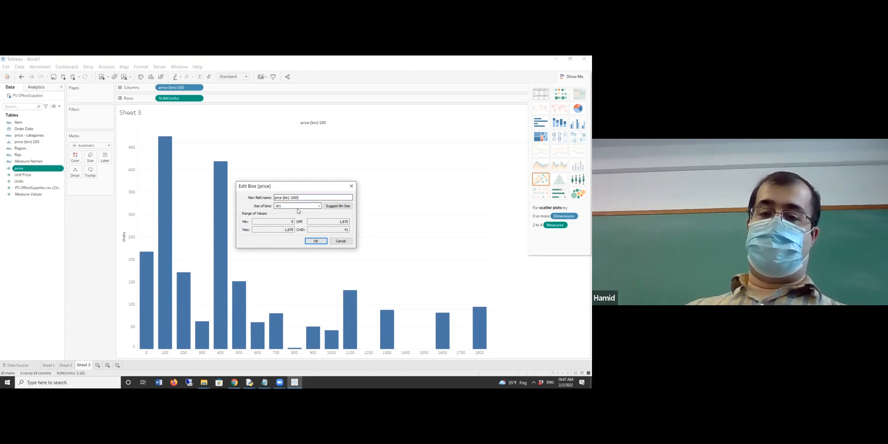
pyautogui.doubleClick(297, 205)
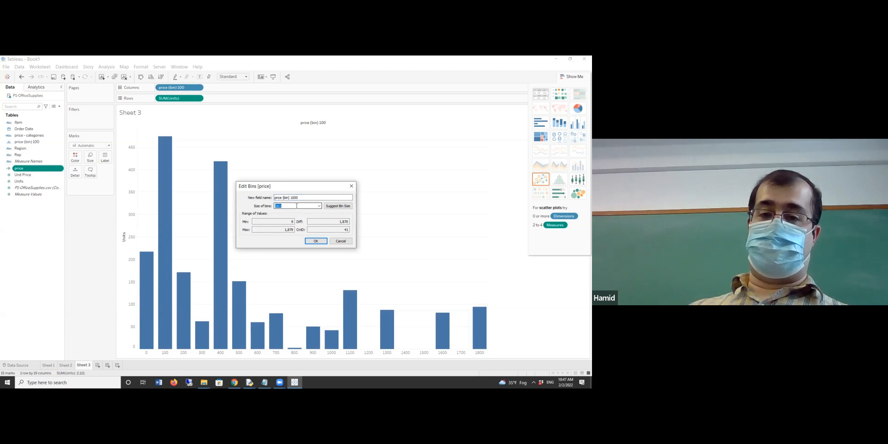
pyautogui.write('1')
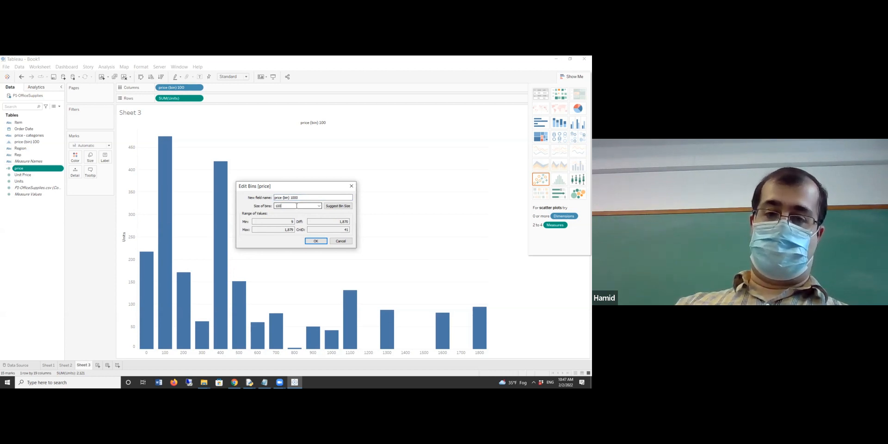
pyautogui.click(317, 244)
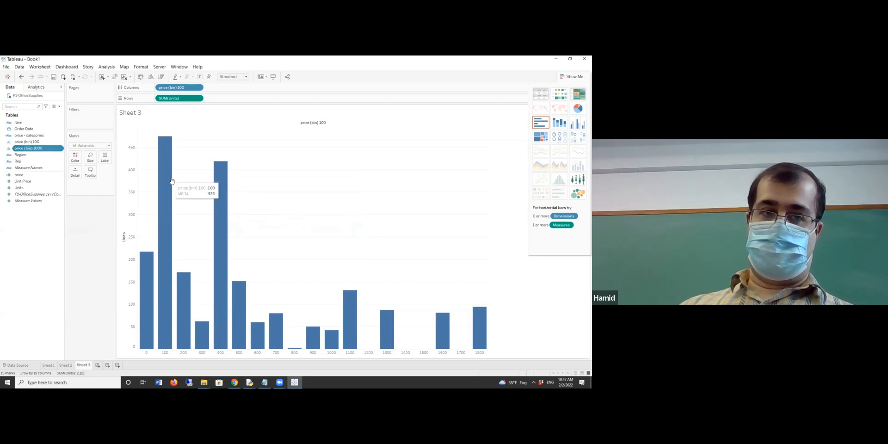
# Add a new worksheet and chart the sum of Units in rows against price (bin) 1000 in columns.
pyautogui.click(98, 365)
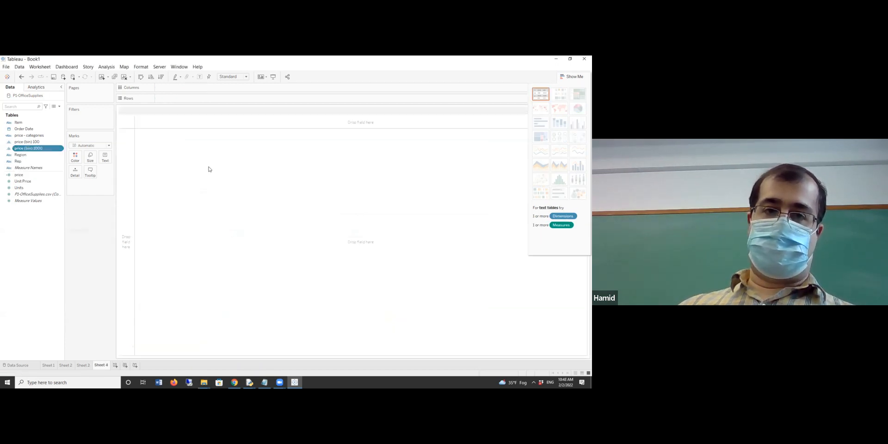
pyautogui.moveTo(35, 148); pyautogui.dragTo(185, 89)
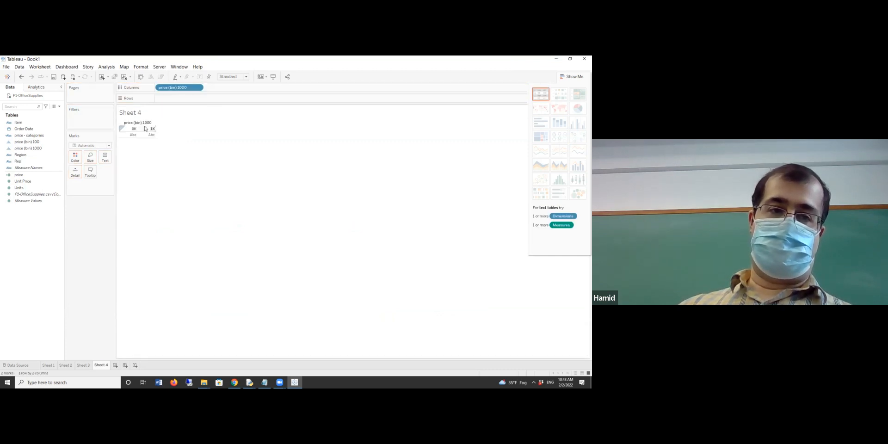
pyautogui.moveTo(19, 187); pyautogui.dragTo(175, 98)
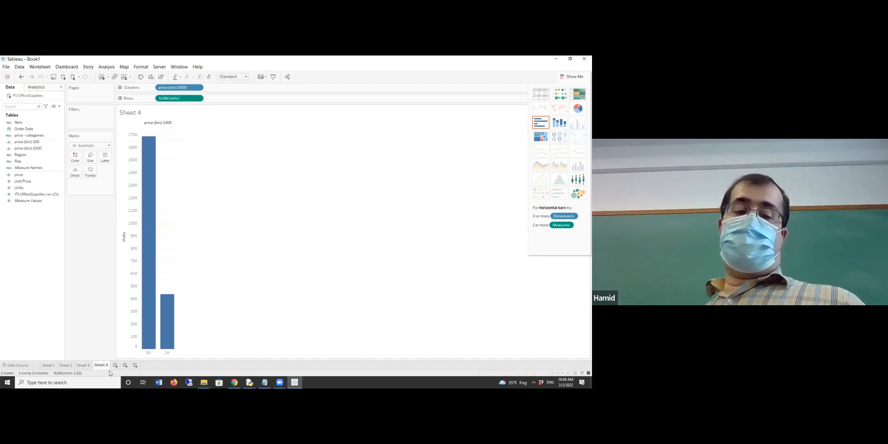
# Compare the Units charts on Sheet 3 and Sheet 4 to see how the bin size affects the distribution.
pyautogui.click(82, 365)
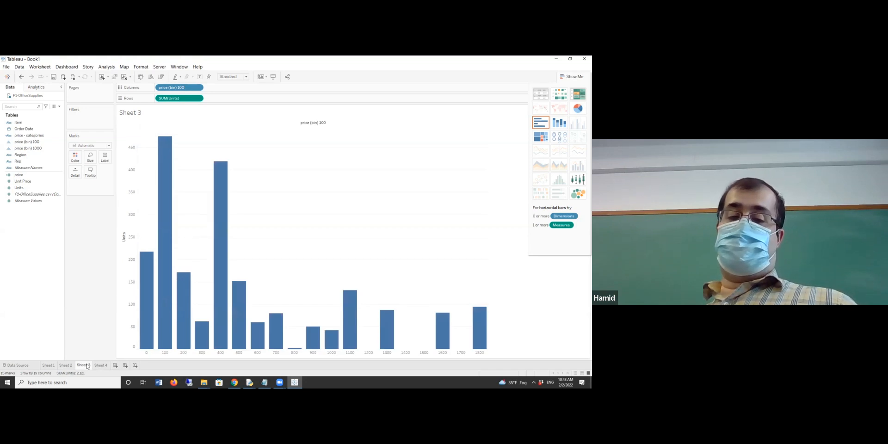
pyautogui.click(98, 365)
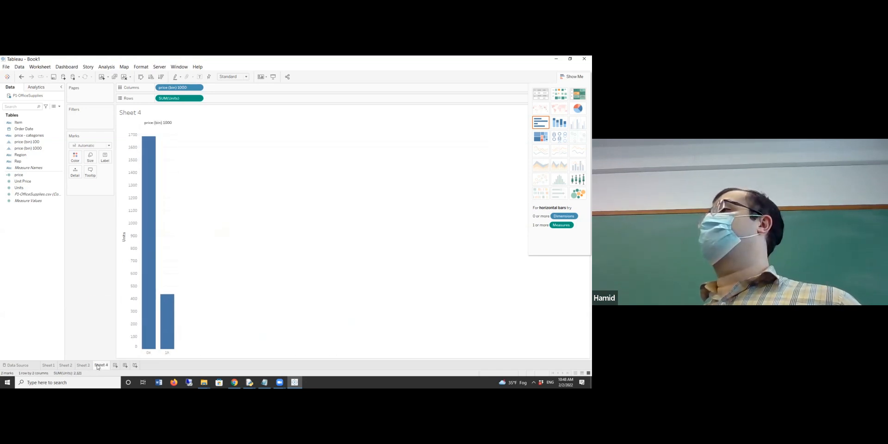
pyautogui.moveTo(97, 368)
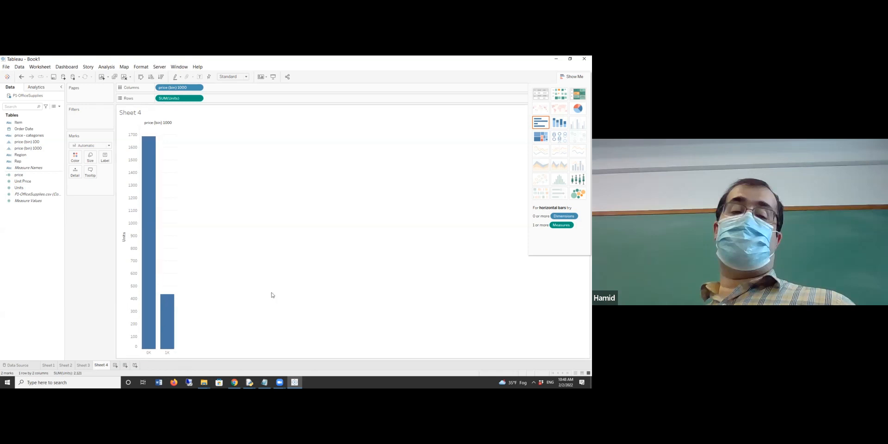
pyautogui.click(84, 365)
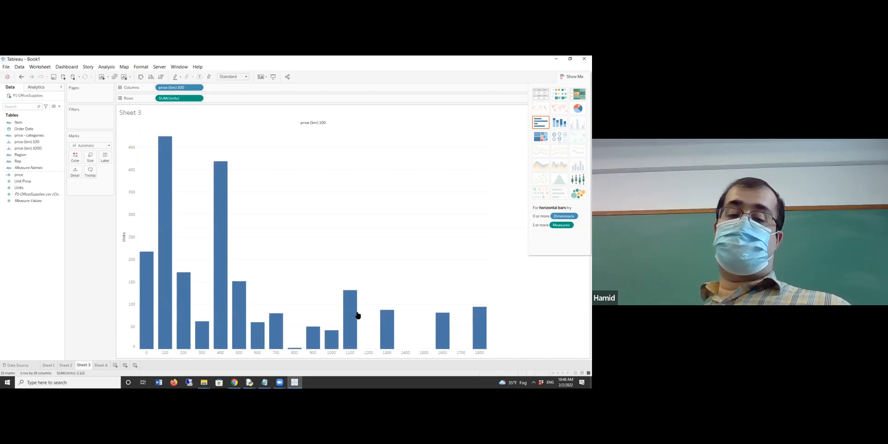
pyautogui.click(101, 365)
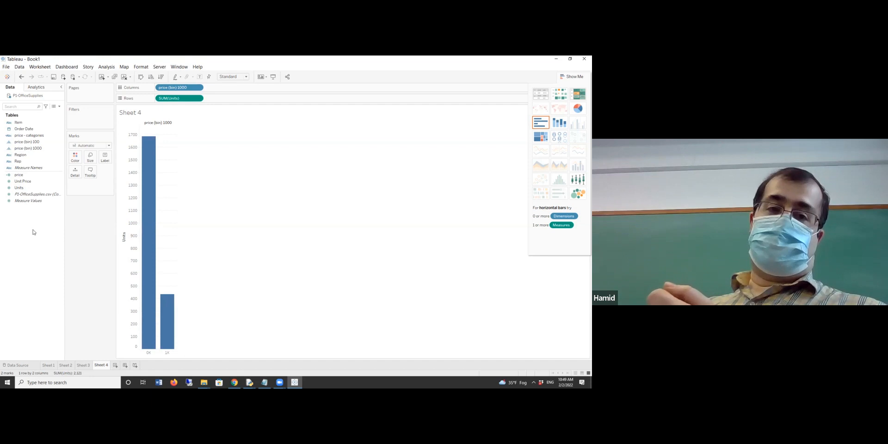
# Start a new parameter from the price field and enter 500 as its current value.
pyautogui.click(18, 175)
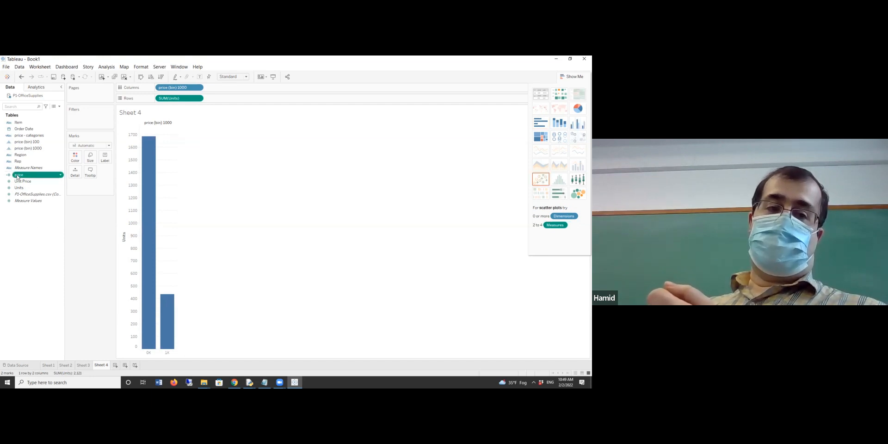
pyautogui.rightClick(19, 176)
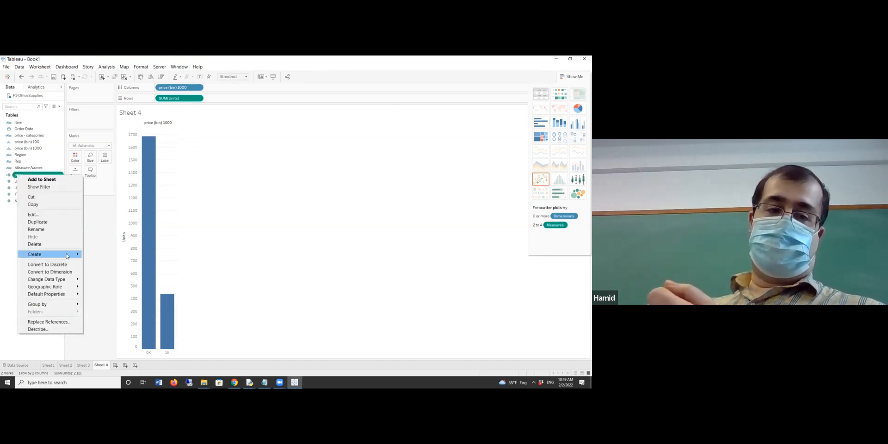
pyautogui.moveTo(66, 253)
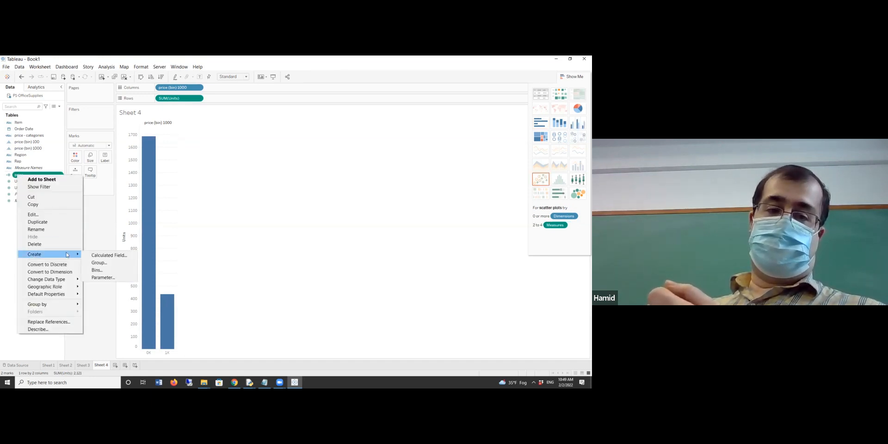
pyautogui.click(111, 278)
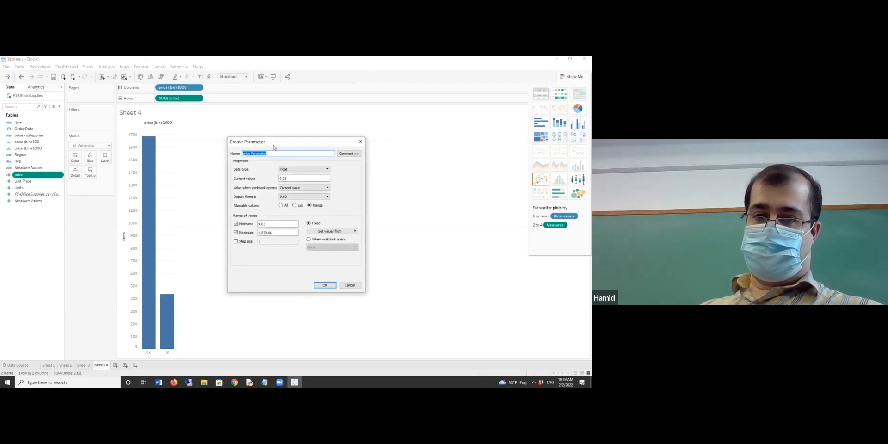
pyautogui.doubleClick(298, 177)
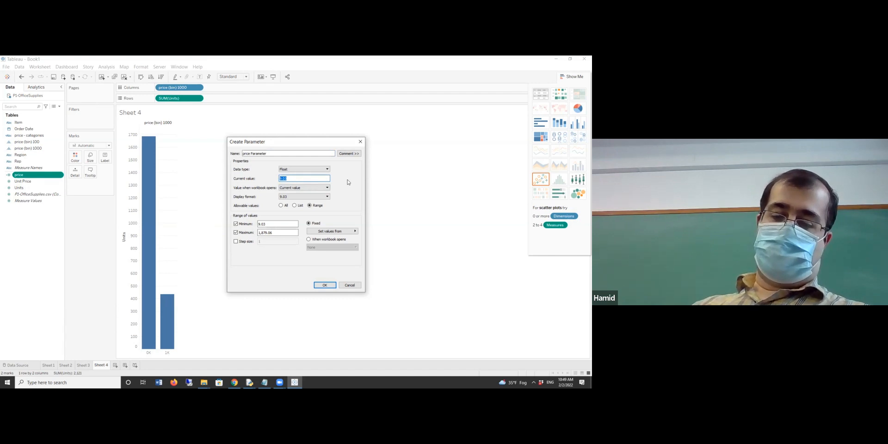
pyautogui.write('500')
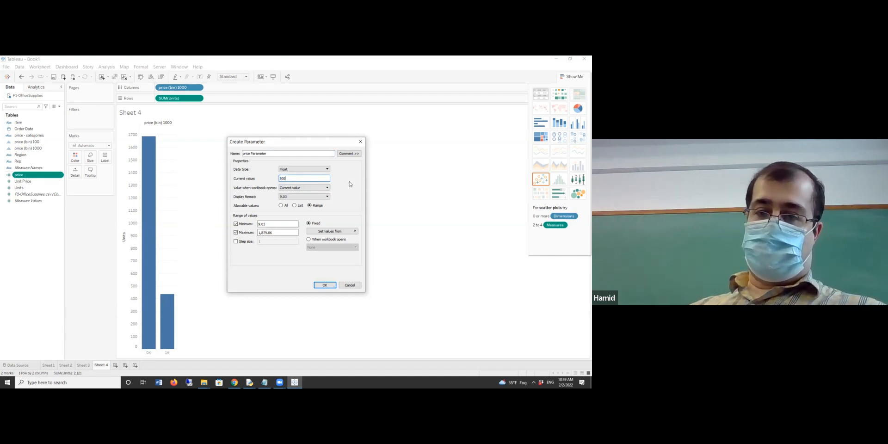
# Reset the parameter's allowable values by switching to All and List and returning to Range.
pyautogui.click(285, 208)
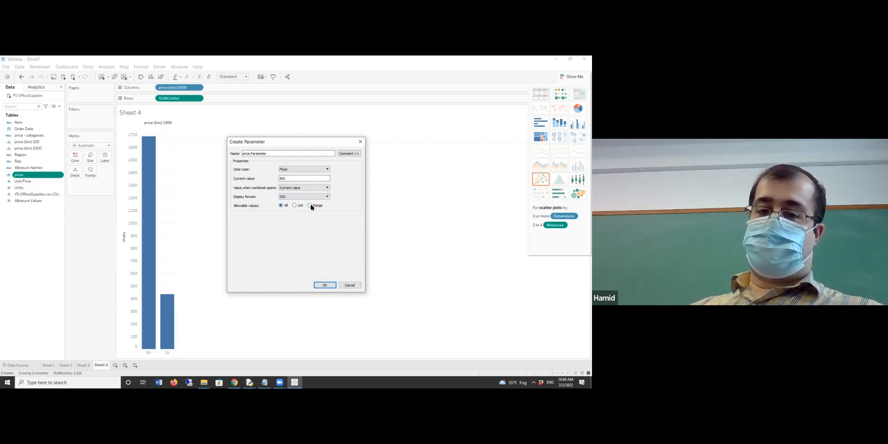
pyautogui.click(310, 206)
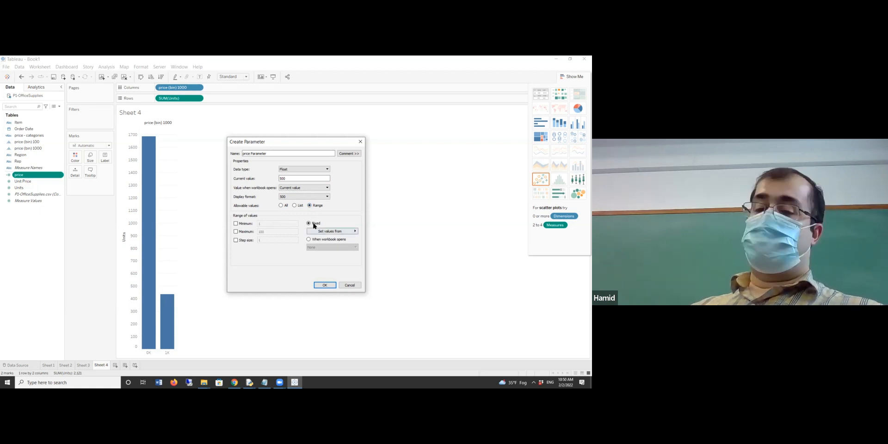
pyautogui.click(299, 206)
pyautogui.click(282, 206)
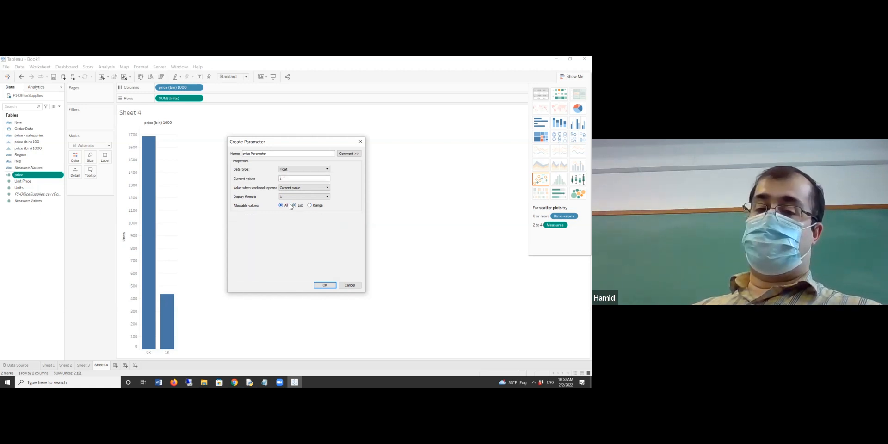
pyautogui.click(312, 205)
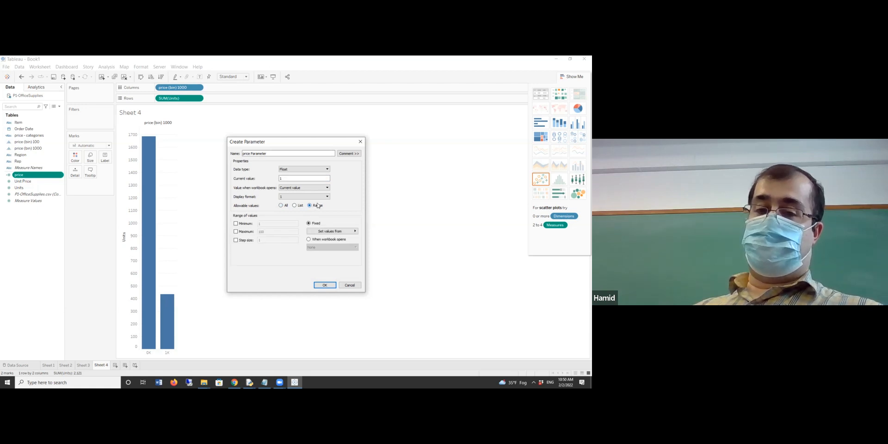
# Limit the parameter's range to a minimum of 100 and a maximum of 1000 with a step size of 100, and create it.
pyautogui.click(243, 225)
pyautogui.click(263, 223)
pyautogui.doubleClick(263, 223)
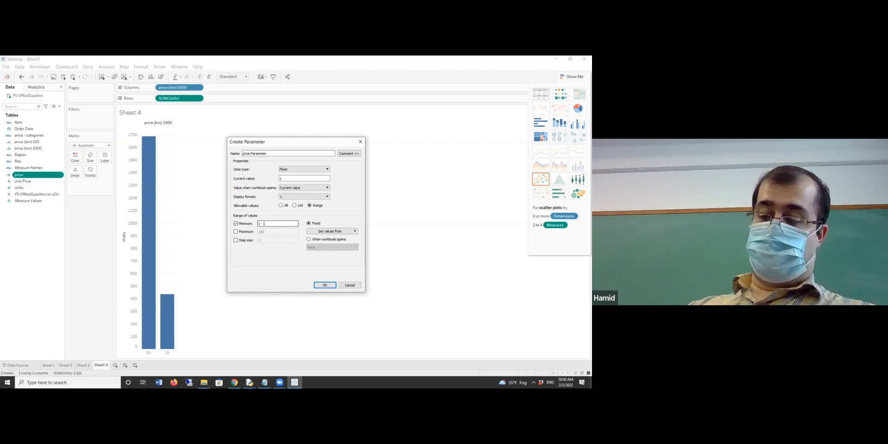
pyautogui.click(236, 240)
pyautogui.click(235, 231)
pyautogui.click(269, 231)
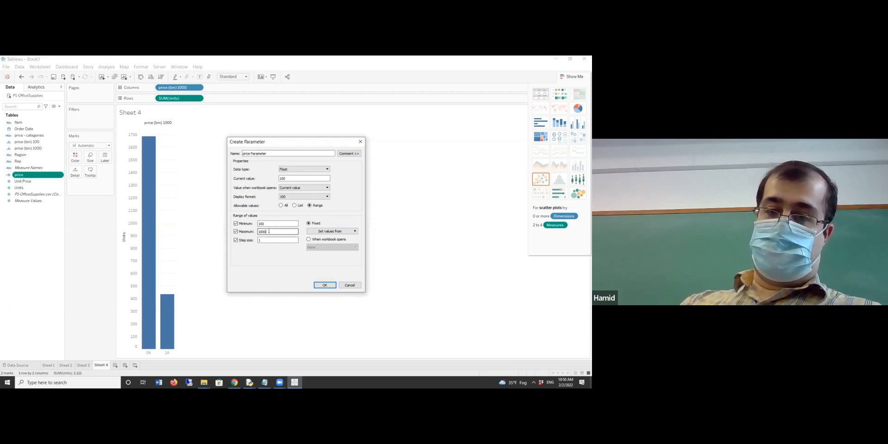
pyautogui.write('0')
pyautogui.click(268, 240)
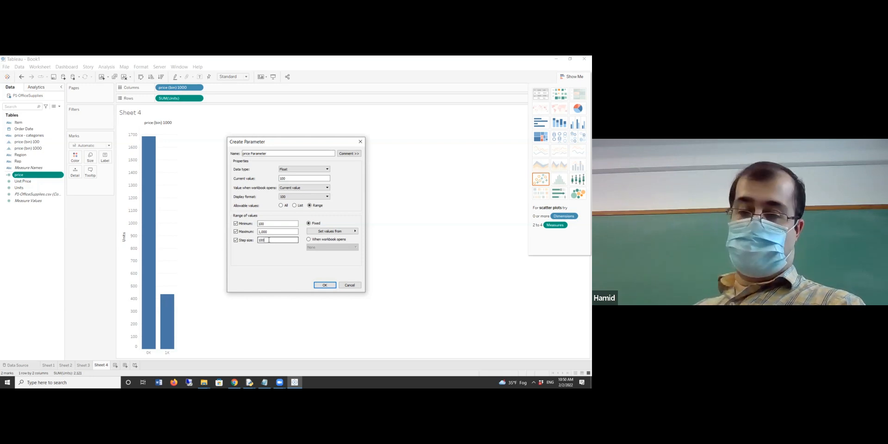
pyautogui.click(325, 286)
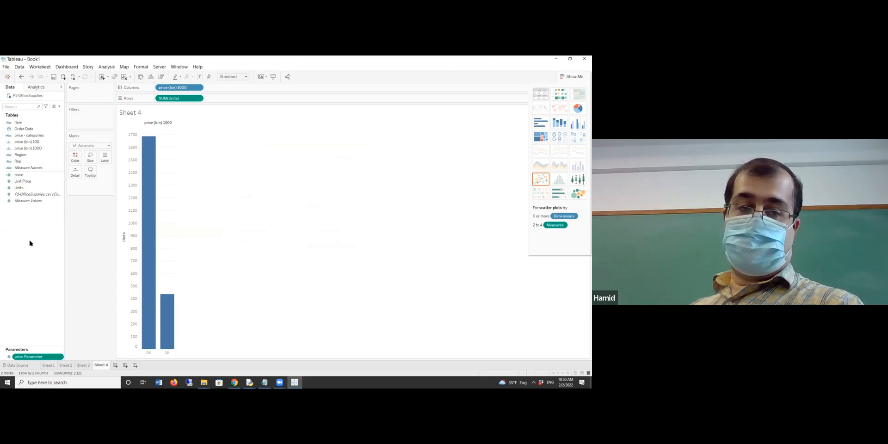
# Hide the Show Me chart suggestions and start new bins from the price field, named price (bin) parametric.
pyautogui.click(571, 77)
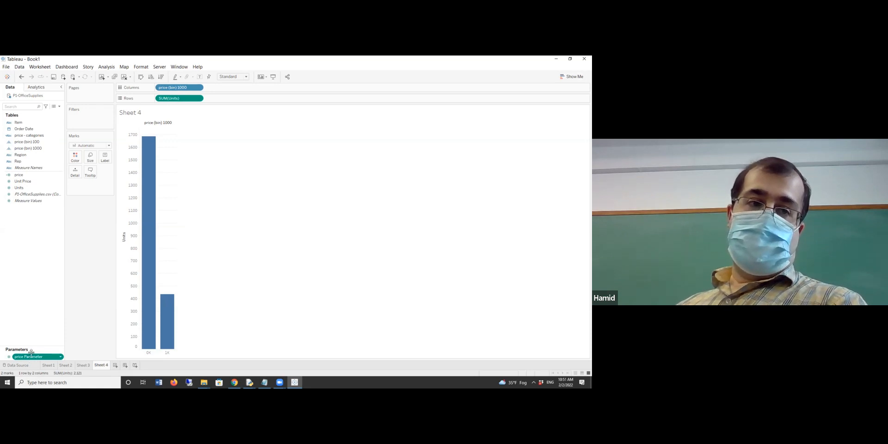
pyautogui.rightClick(32, 216)
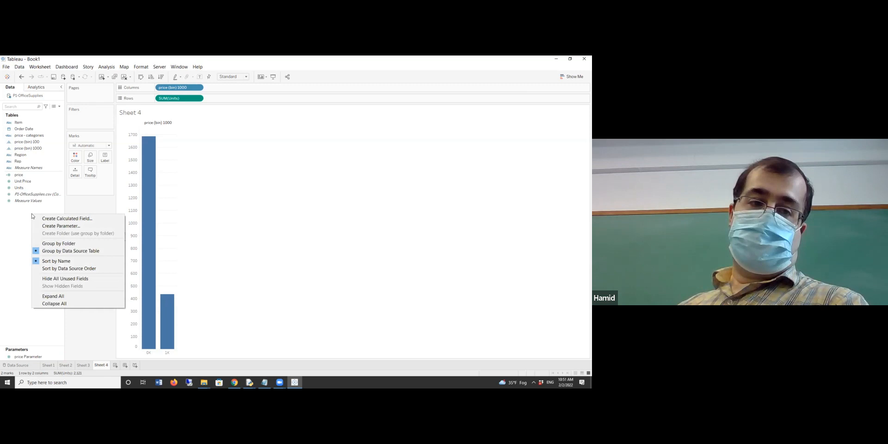
pyautogui.click(24, 176)
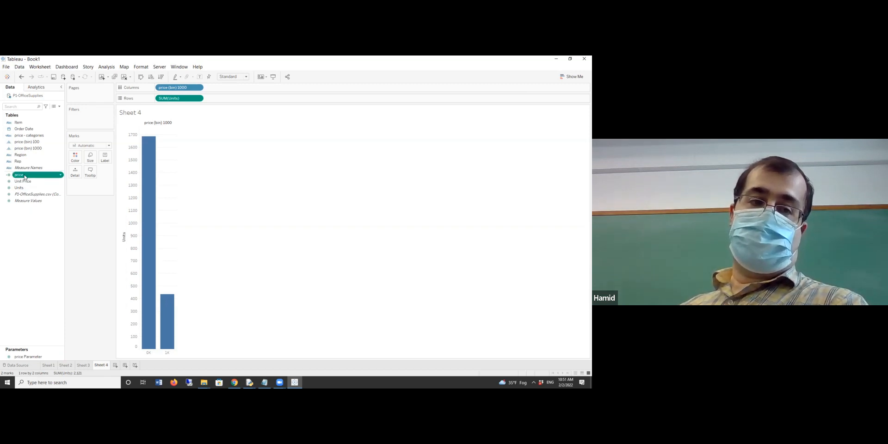
pyautogui.rightClick(25, 176)
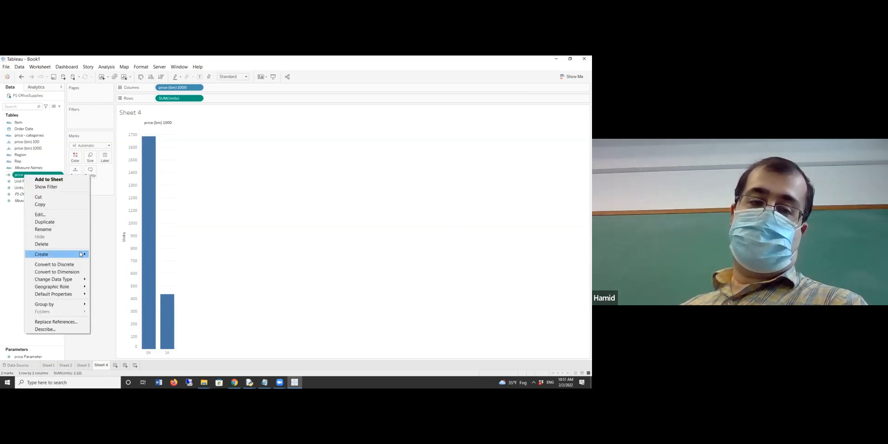
pyautogui.moveTo(80, 253)
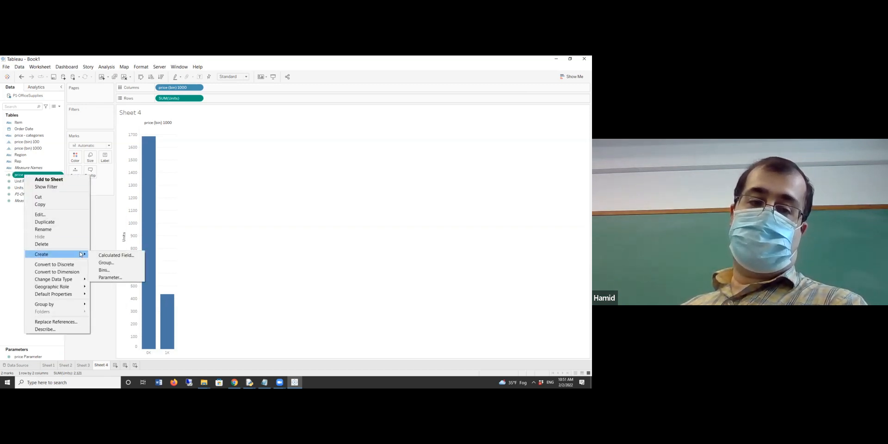
pyautogui.click(122, 273)
pyautogui.click(302, 199)
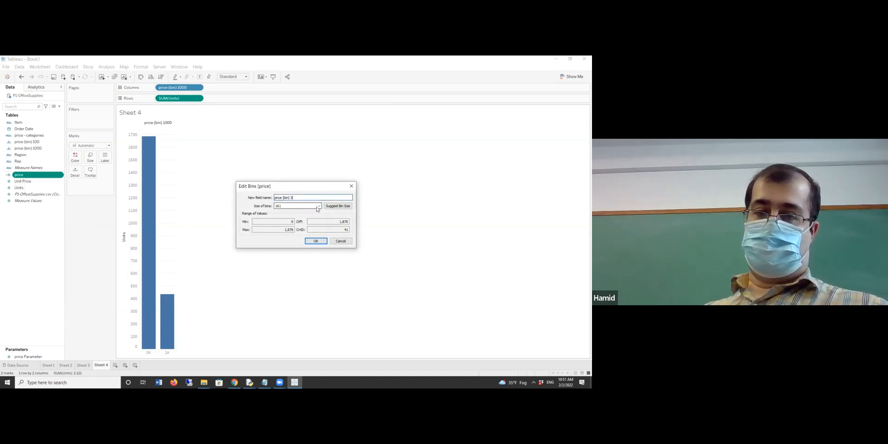
pyautogui.press('BackSpace')
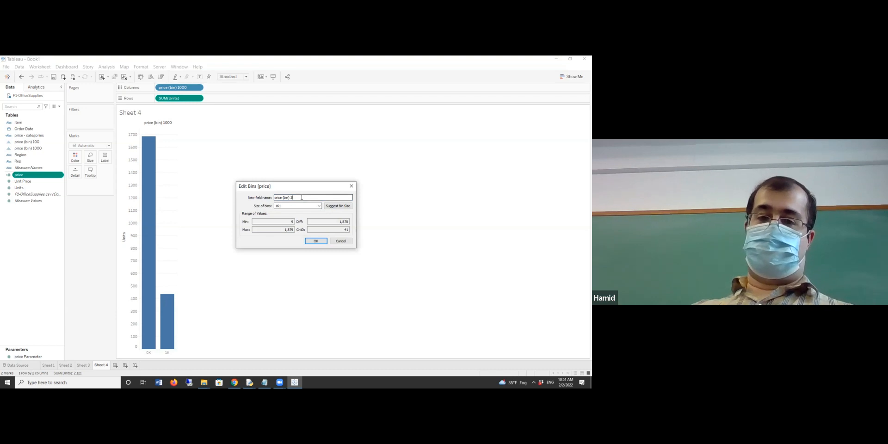
pyautogui.write('parametric')
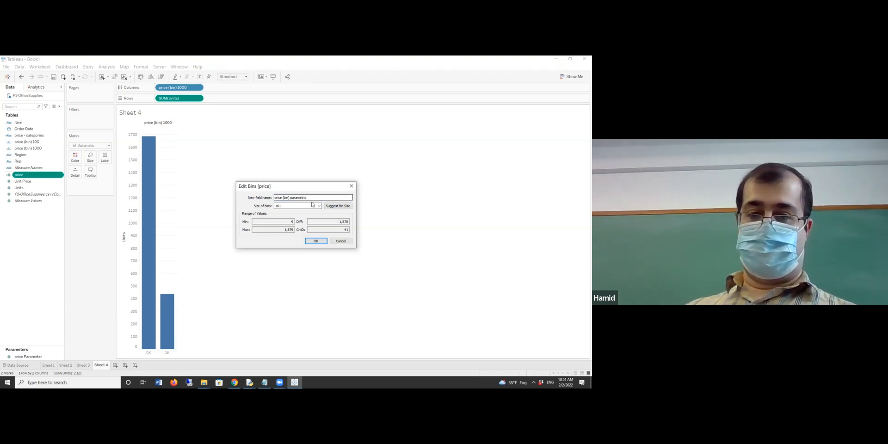
# Use price Parameter as the size of the new bins and create them.
pyautogui.click(319, 205)
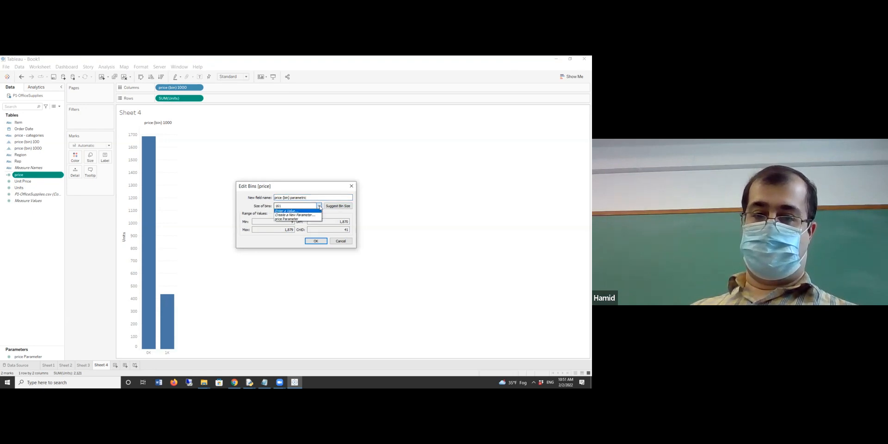
pyautogui.click(320, 206)
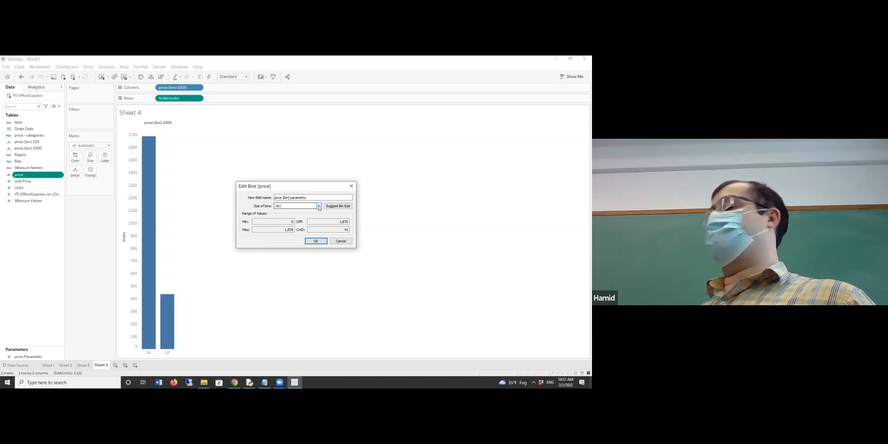
pyautogui.click(319, 207)
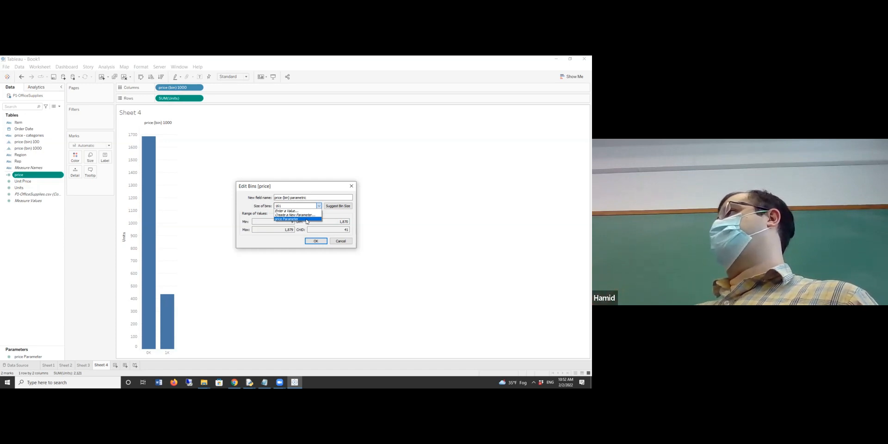
pyautogui.click(306, 219)
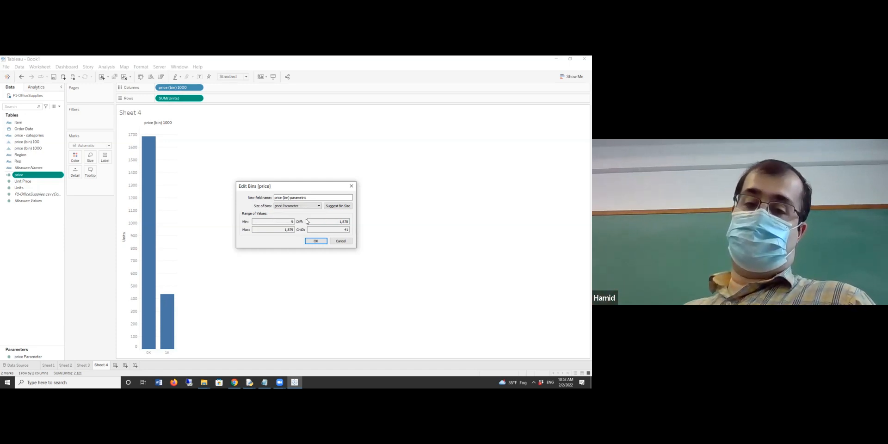
pyautogui.click(321, 243)
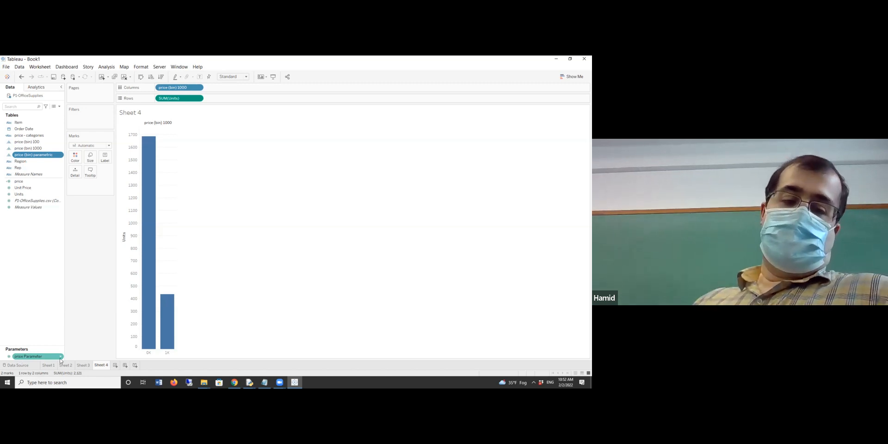
# Add a new worksheet and chart the sum of Units in rows against price (bin) parametric in columns.
pyautogui.click(116, 366)
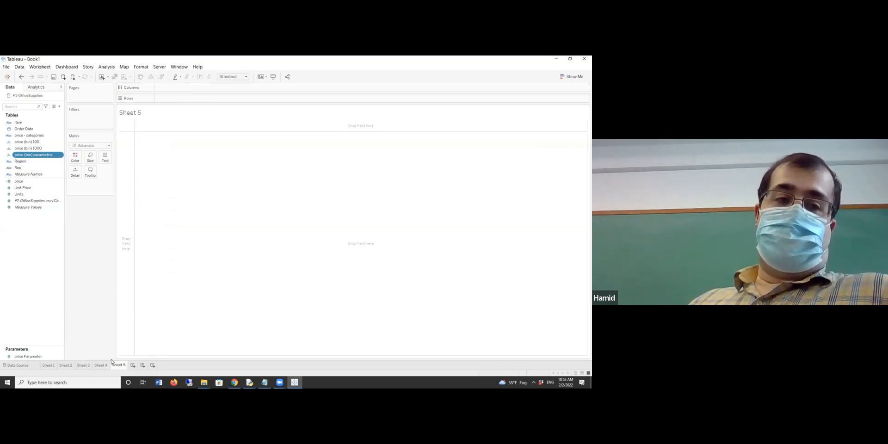
pyautogui.click(38, 156)
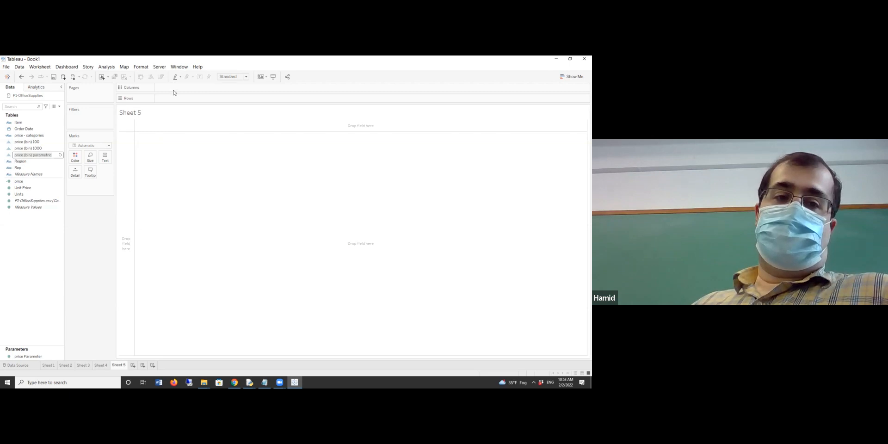
pyautogui.moveTo(32, 155); pyautogui.dragTo(170, 90)
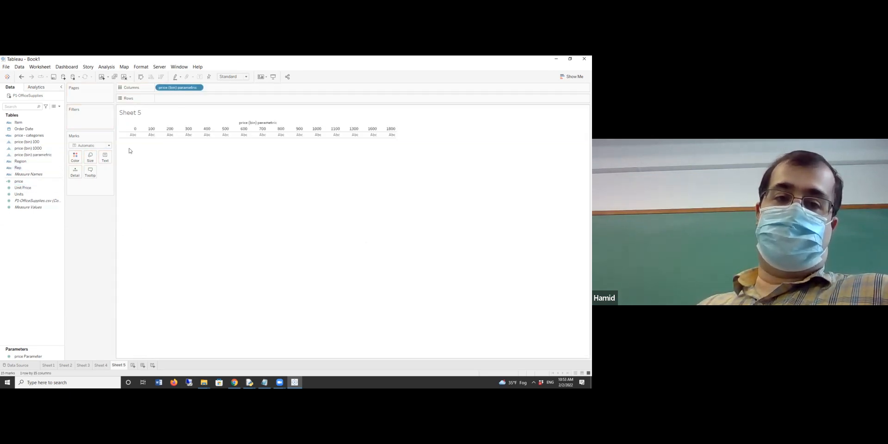
pyautogui.moveTo(18, 195); pyautogui.dragTo(174, 99)
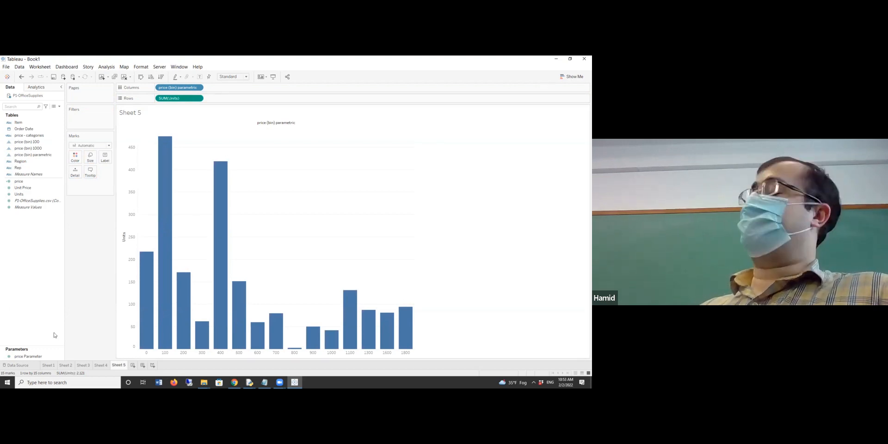
# Show the control for price Parameter on Sheet 5.
pyautogui.click(30, 357)
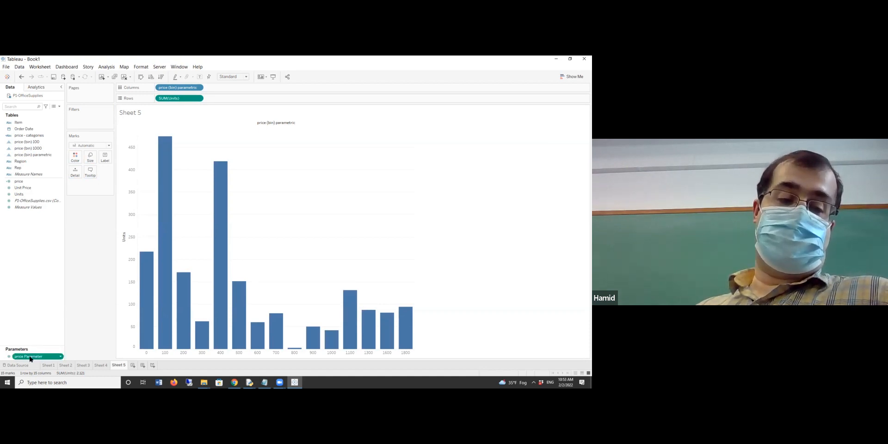
pyautogui.rightClick(30, 358)
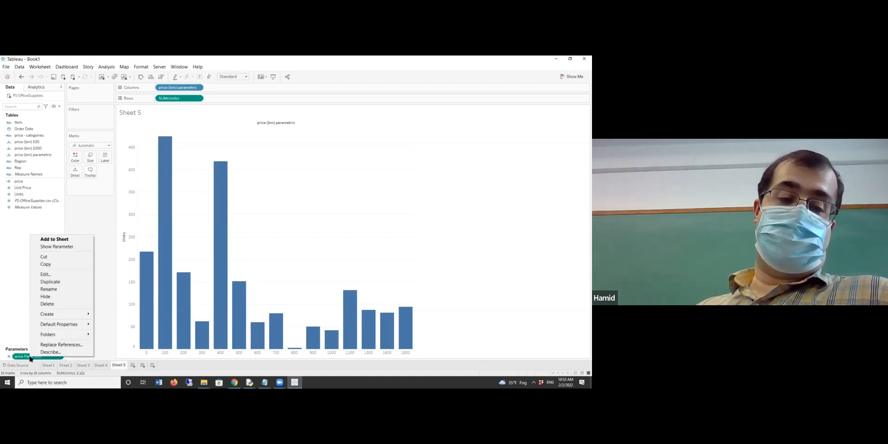
pyautogui.click(71, 247)
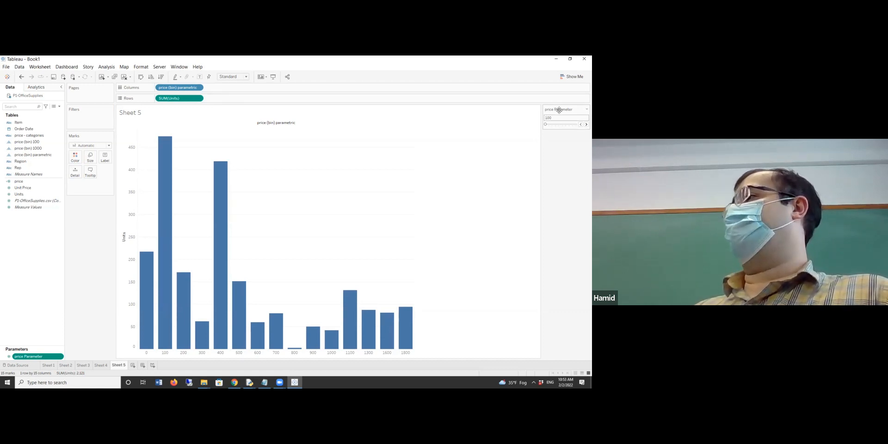
# Raise price Parameter in steps of 100 up to 1,000 to rebin the Units chart.
pyautogui.click(583, 125)
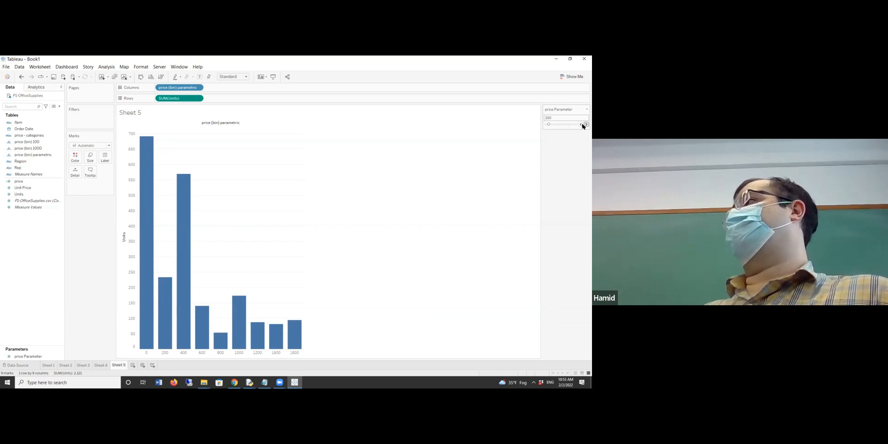
pyautogui.click(583, 125)
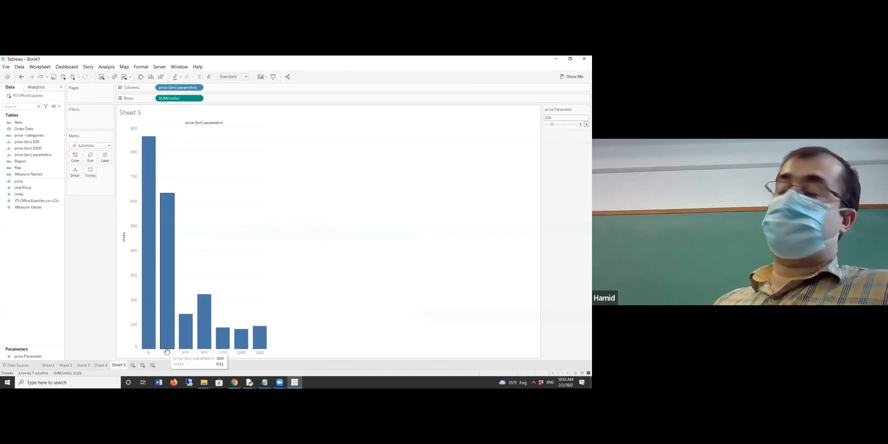
pyautogui.moveTo(219, 341)
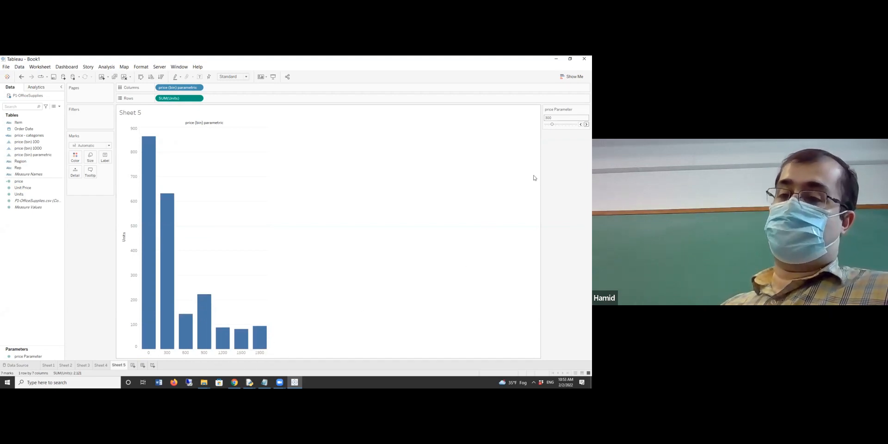
pyautogui.click(583, 125)
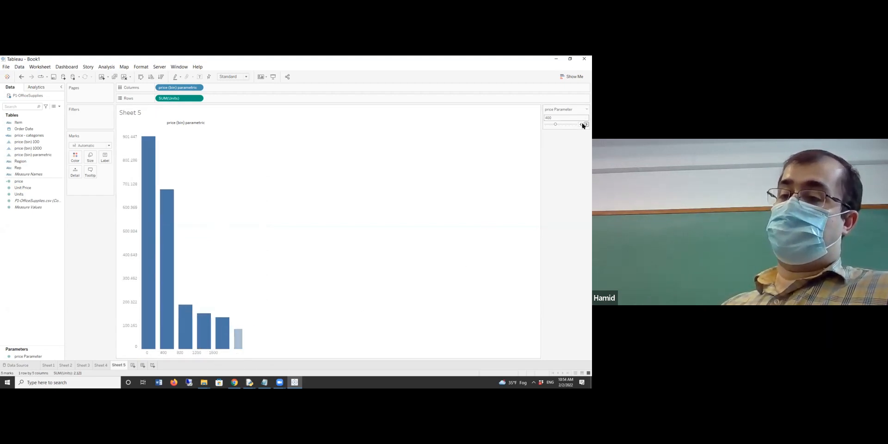
pyautogui.click(583, 125)
pyautogui.click(583, 125)
pyautogui.click(583, 125)
pyautogui.click(583, 125)
pyautogui.click(583, 125)
pyautogui.click(583, 125)
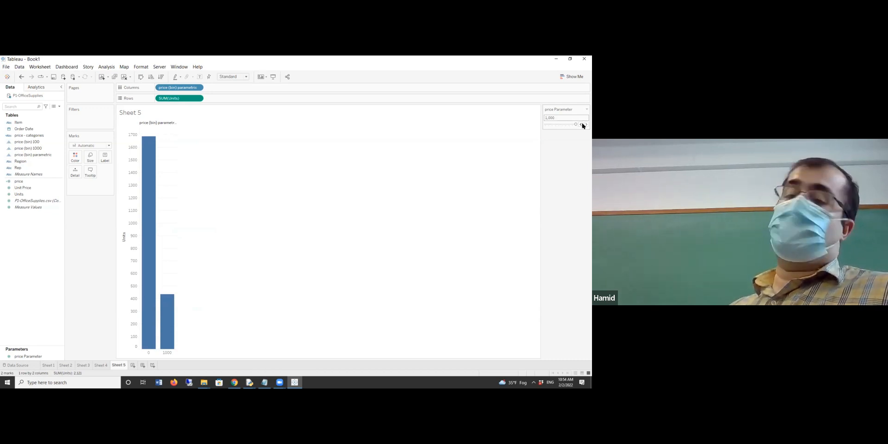
# Review the bin settings of the price (bin) parametric field without changing them.
pyautogui.click(39, 155)
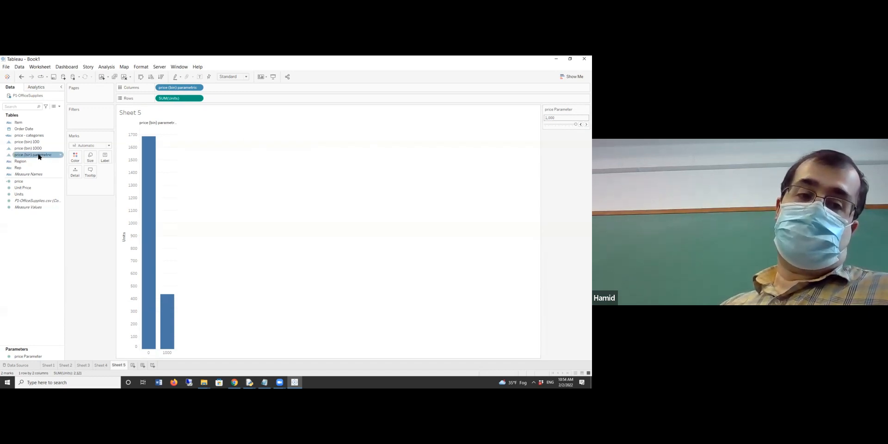
pyautogui.rightClick(47, 157)
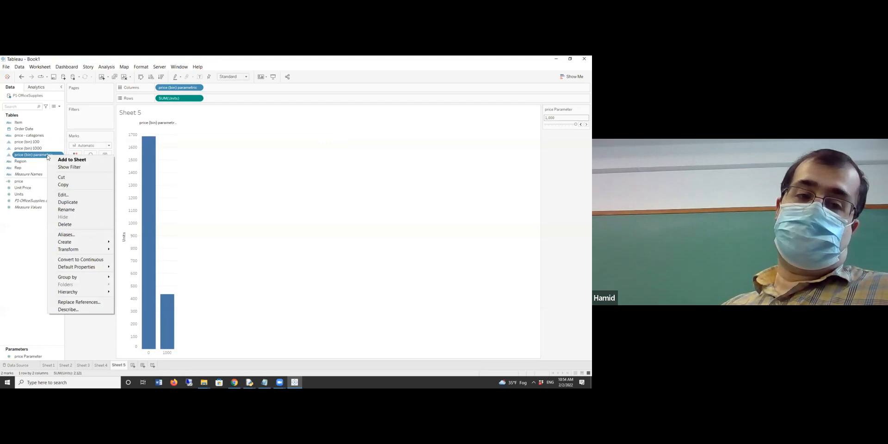
pyautogui.click(65, 195)
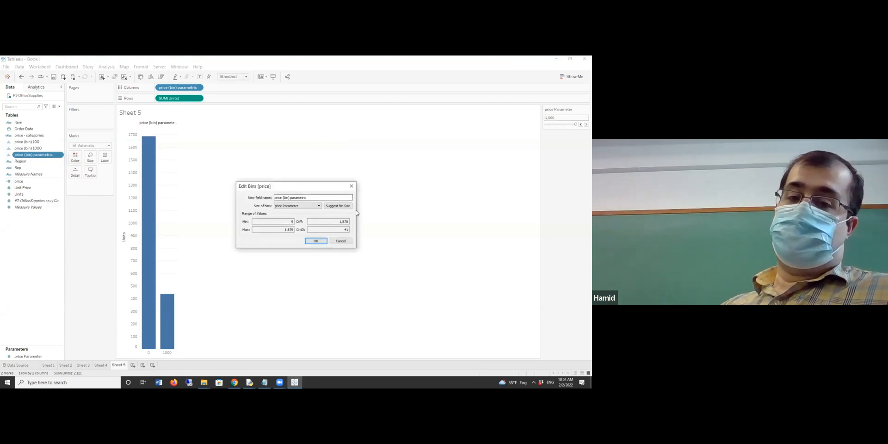
pyautogui.click(343, 241)
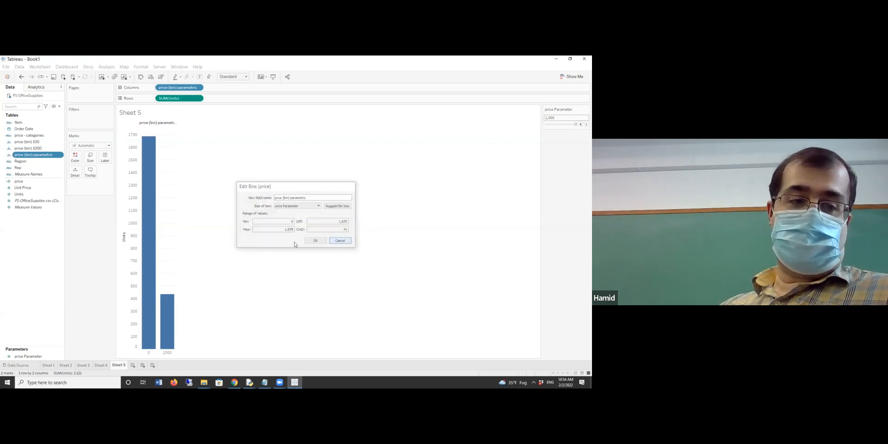
# Review the value range and step size settings of price Parameter without changing them.
pyautogui.rightClick(32, 359)
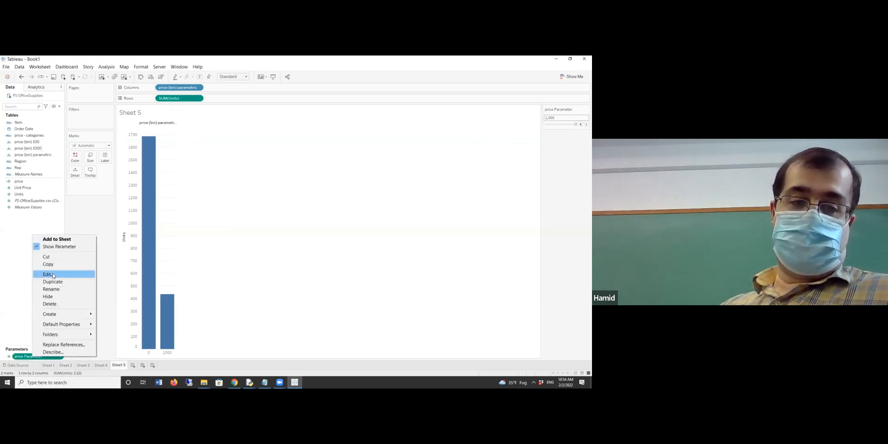
pyautogui.click(53, 276)
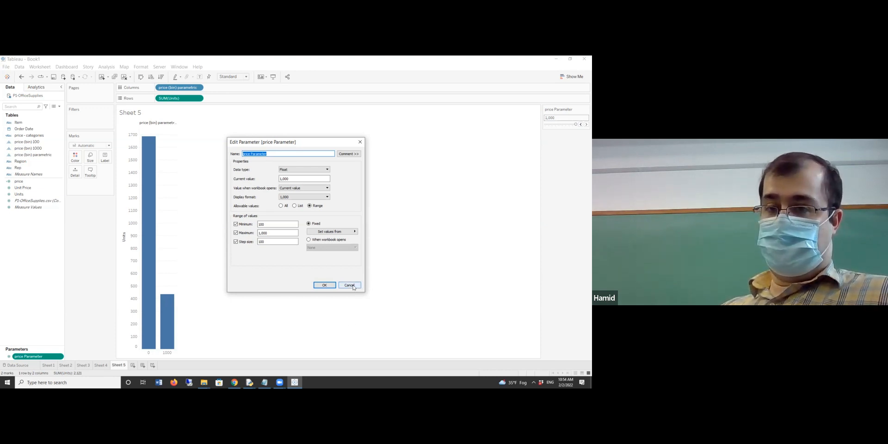
pyautogui.click(582, 125)
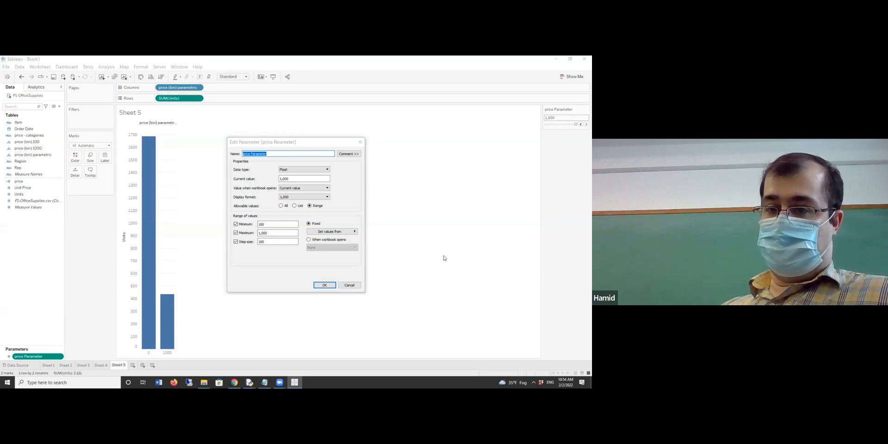
pyautogui.click(349, 285)
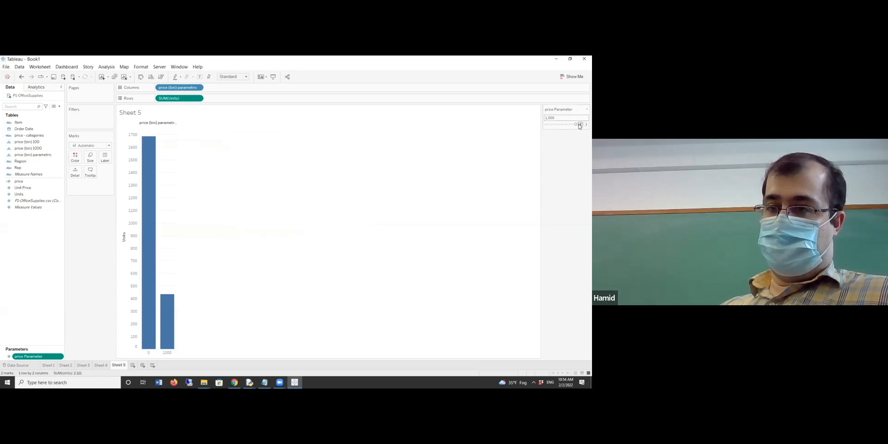
# Lower price Parameter in steps of 100 down to 400 to rebin the Units chart.
pyautogui.click(581, 125)
pyautogui.click(580, 125)
pyautogui.click(581, 125)
pyautogui.click(580, 125)
pyautogui.click(580, 125)
pyautogui.click(581, 125)
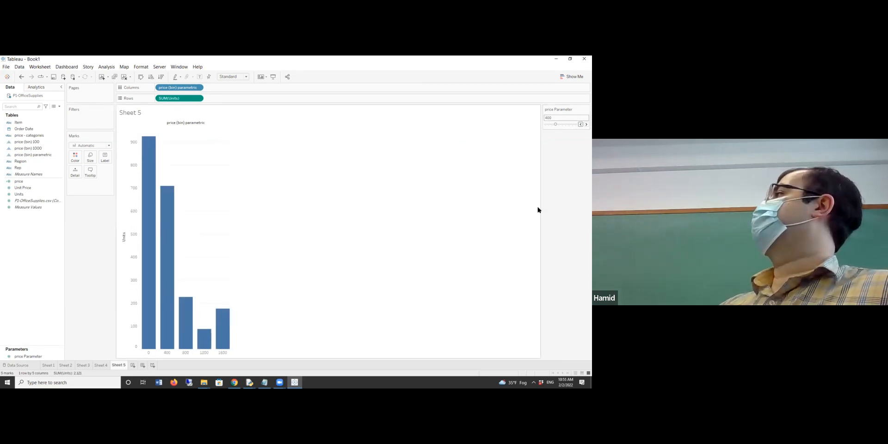
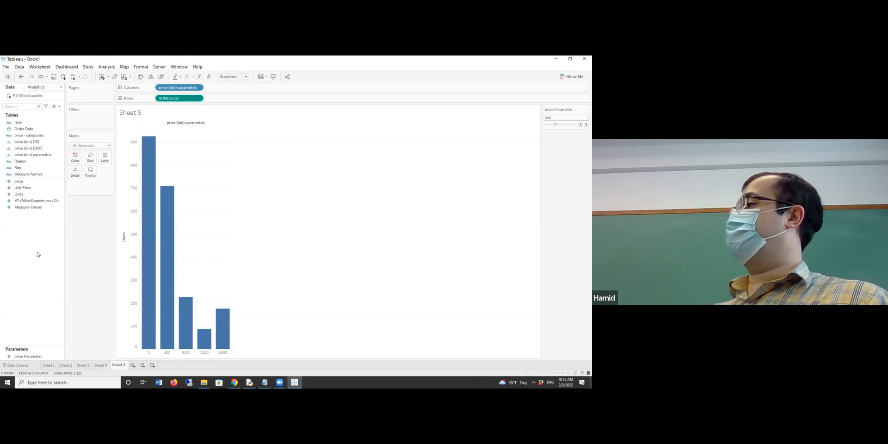
# Draft a calculated field with the formula [Unit Price]*[Units] and close it without saving.
pyautogui.rightClick(39, 220)
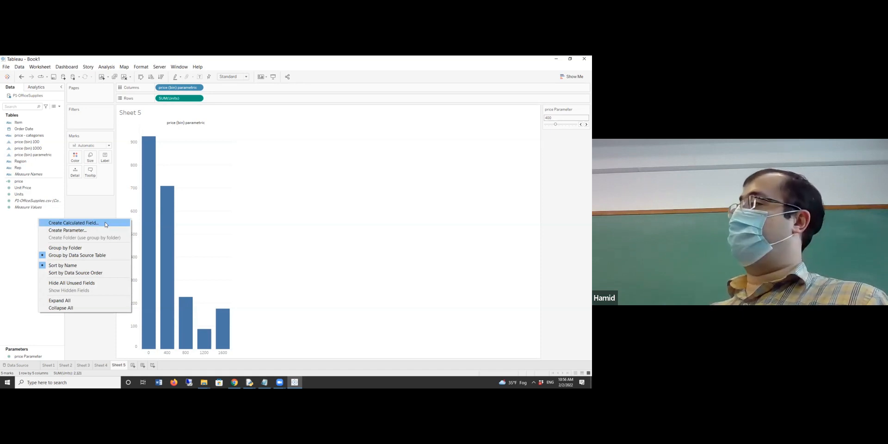
pyautogui.click(106, 224)
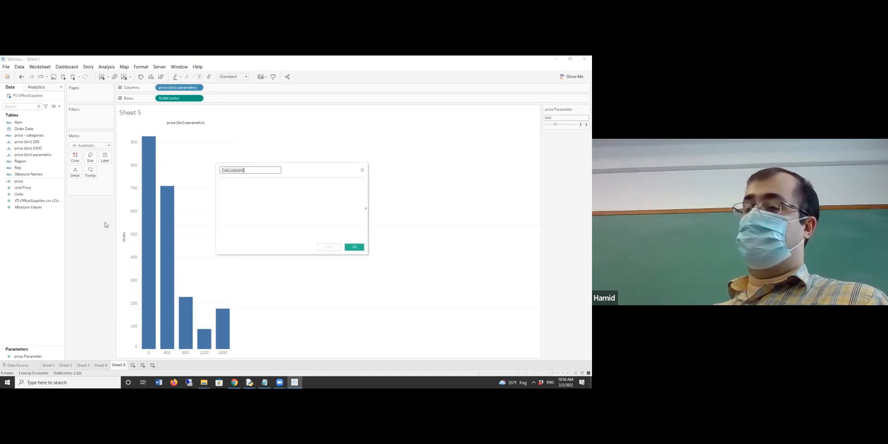
pyautogui.click(260, 188)
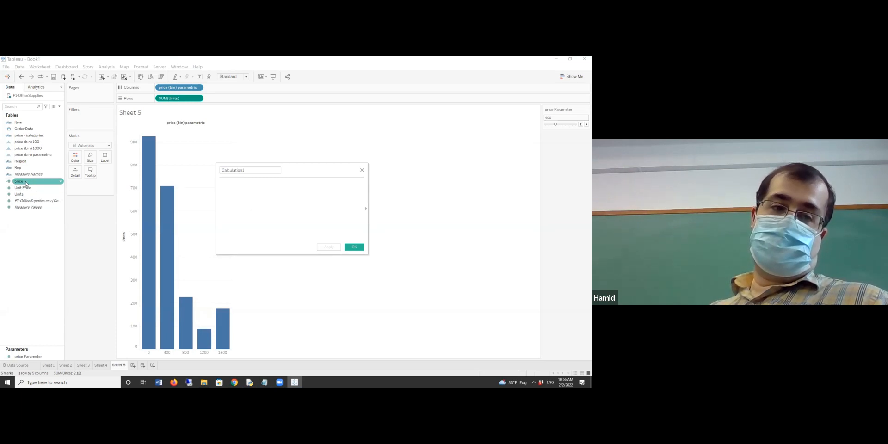
pyautogui.moveTo(20, 181); pyautogui.dragTo(222, 193)
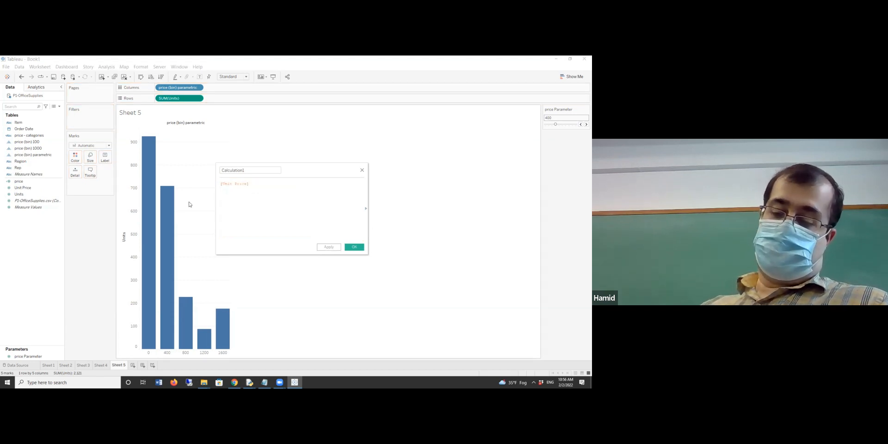
pyautogui.write('*')
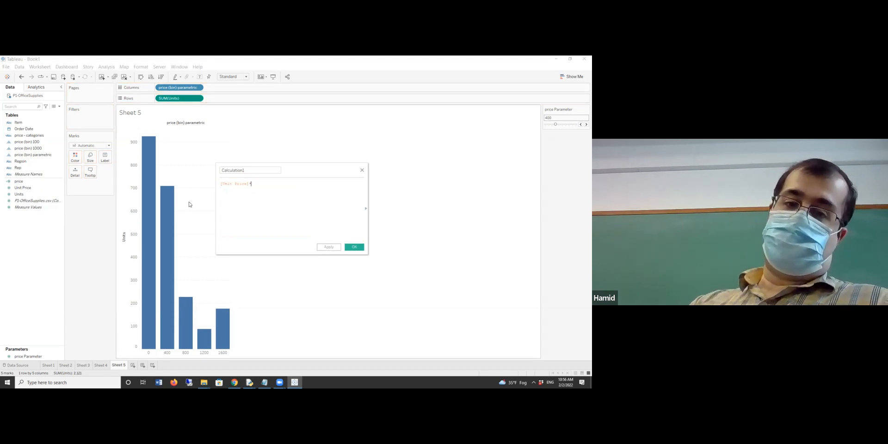
pyautogui.moveTo(18, 194); pyautogui.dragTo(297, 204)
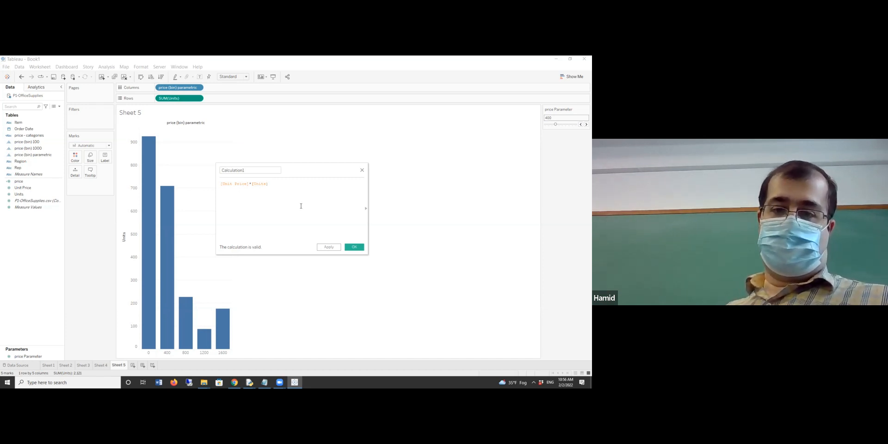
pyautogui.click(362, 171)
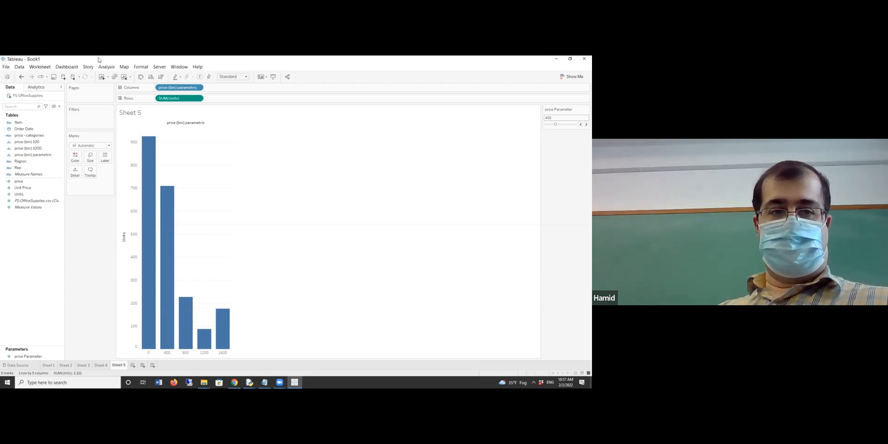
# Show the mark labels on the Units bar chart and hide them again.
pyautogui.rightClick(293, 129)
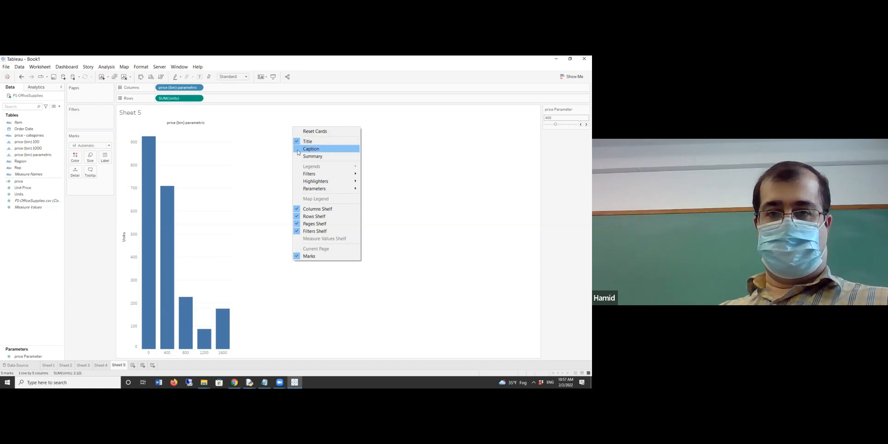
pyautogui.click(261, 153)
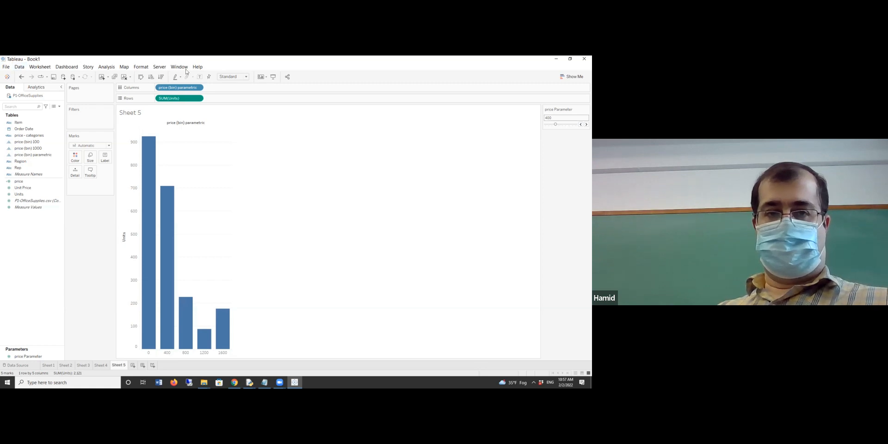
pyautogui.click(200, 77)
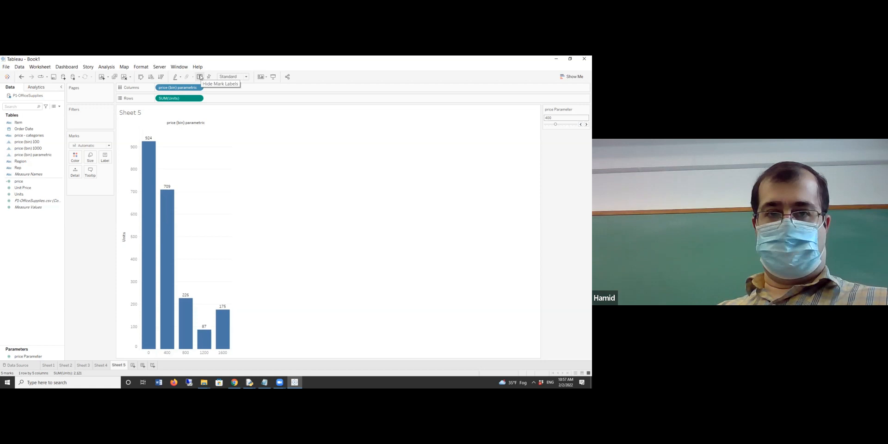
pyautogui.click(200, 77)
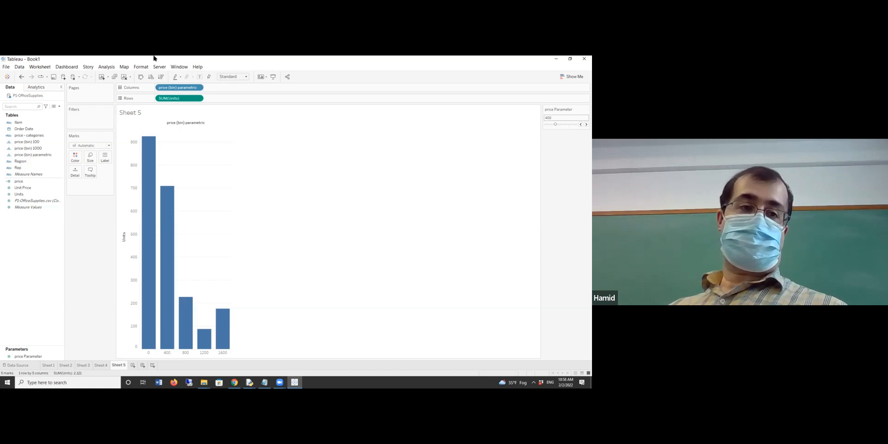
# Create a new, empty workbook alongside the office supplies workbook.
pyautogui.click(5, 67)
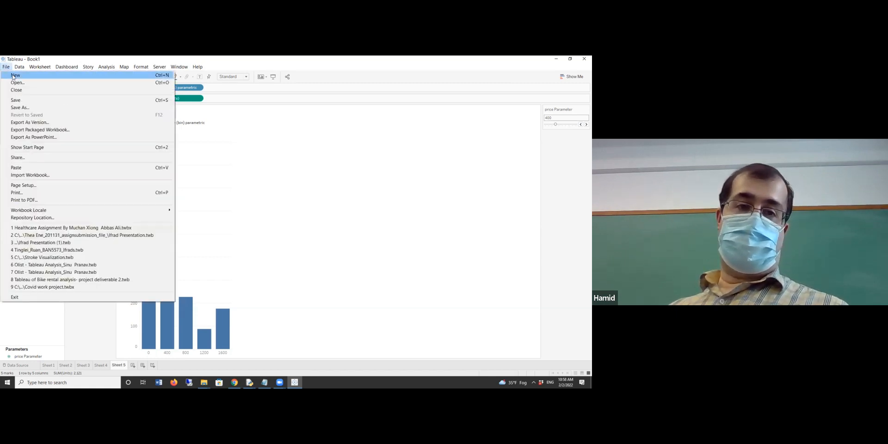
pyautogui.click(19, 75)
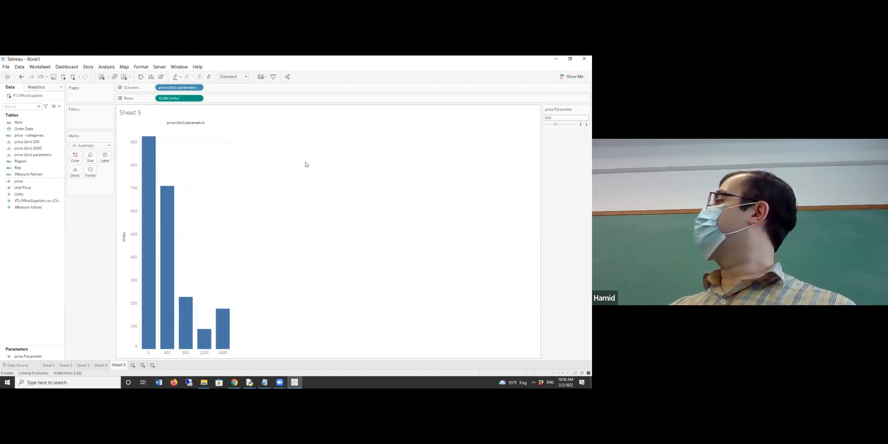
pyautogui.hotkey('ctrl', 'n')
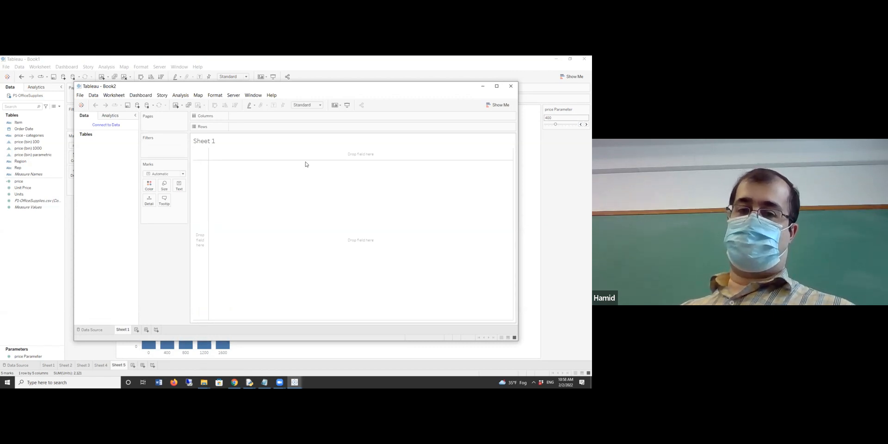
# Connect the new workbook to the text file P1-UK-Bank-Customers.csv and look through its data columns in the maximized window.
pyautogui.click(91, 331)
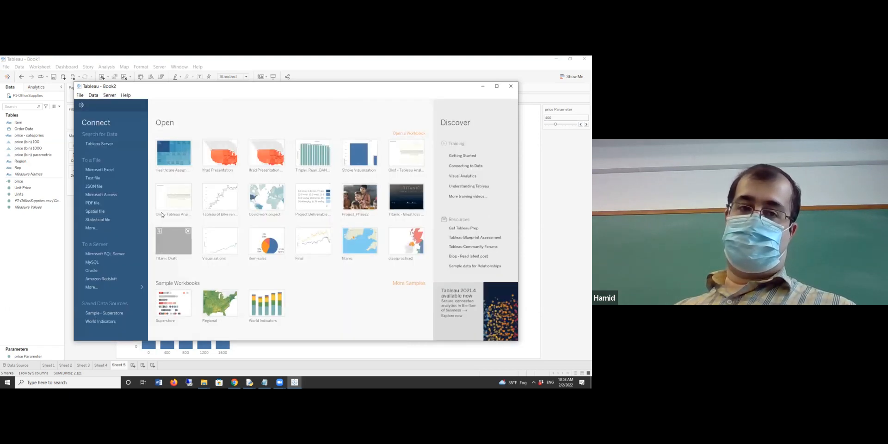
pyautogui.click(105, 178)
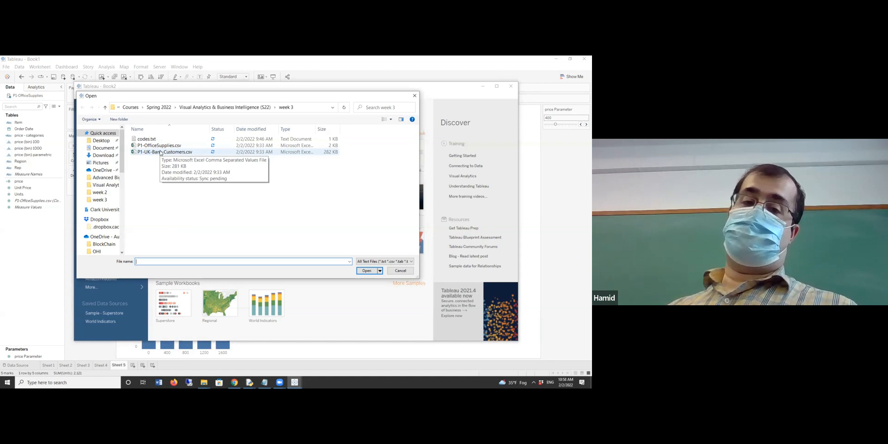
pyautogui.click(366, 271)
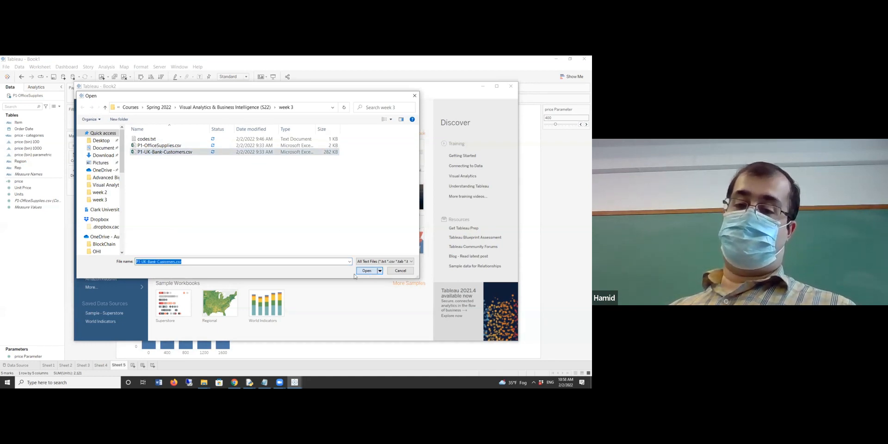
pyautogui.moveTo(423, 88); pyautogui.dragTo(390, 88)
pyautogui.click(463, 86)
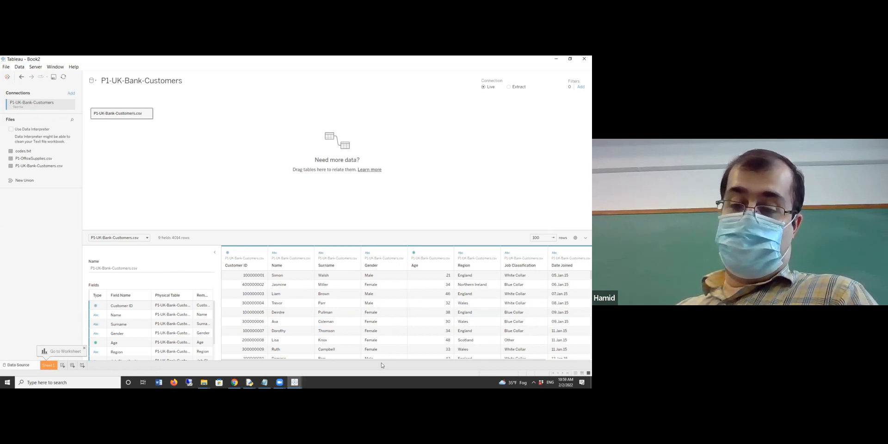
pyautogui.moveTo(403, 361); pyautogui.dragTo(447, 361)
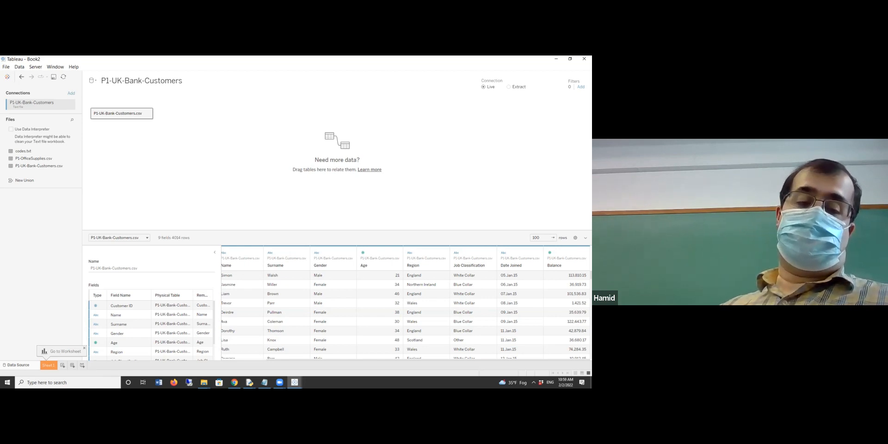
# On Sheet 1, assign the State/Province geographic role to the Region field.
pyautogui.click(47, 366)
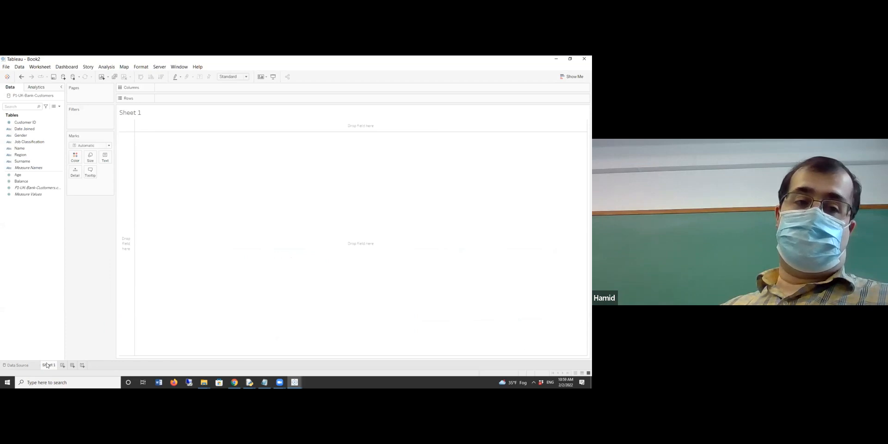
pyautogui.click(29, 142)
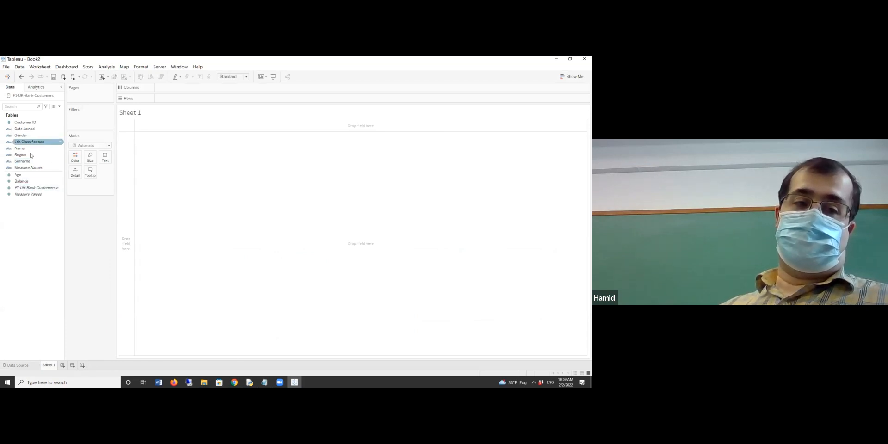
pyautogui.click(31, 155)
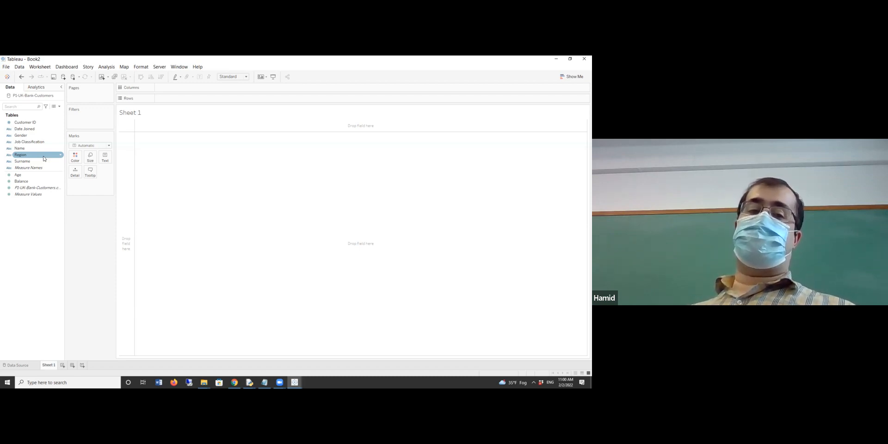
pyautogui.click(41, 156)
pyautogui.rightClick(41, 156)
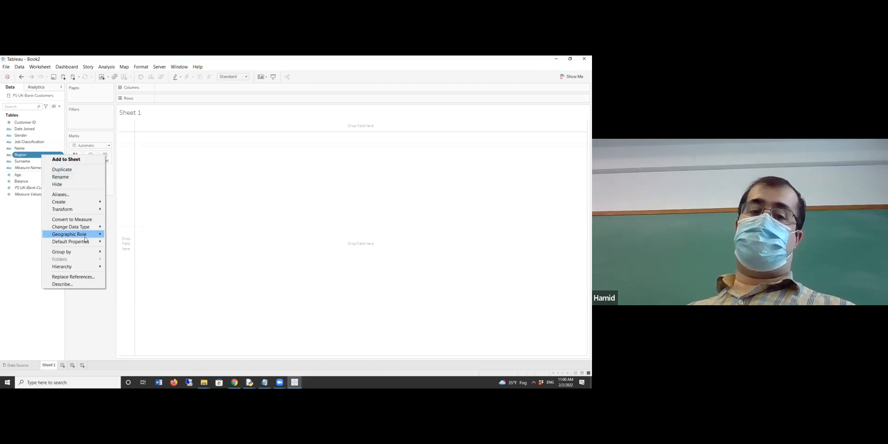
pyautogui.moveTo(84, 238)
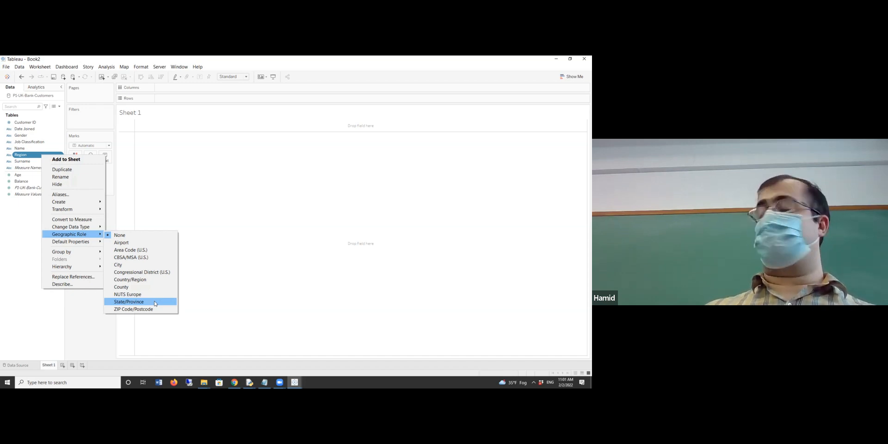
pyautogui.click(155, 302)
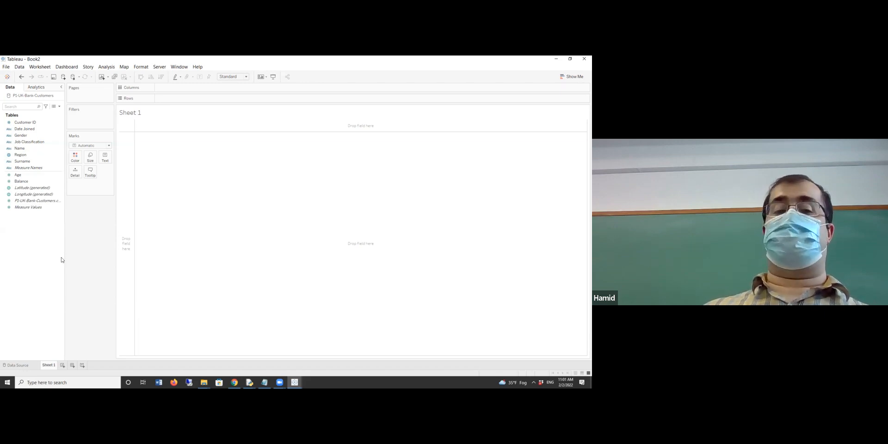
# Build a map on Sheet 1 with Longitude (generated) on Columns and Latitude (generated) on Rows.
pyautogui.click(29, 195)
pyautogui.moveTo(29, 197)
pyautogui.mouseDown()
pyautogui.moveTo(176, 125)
pyautogui.moveTo(184, 90)
pyautogui.mouseUp()
pyautogui.click(36, 188)
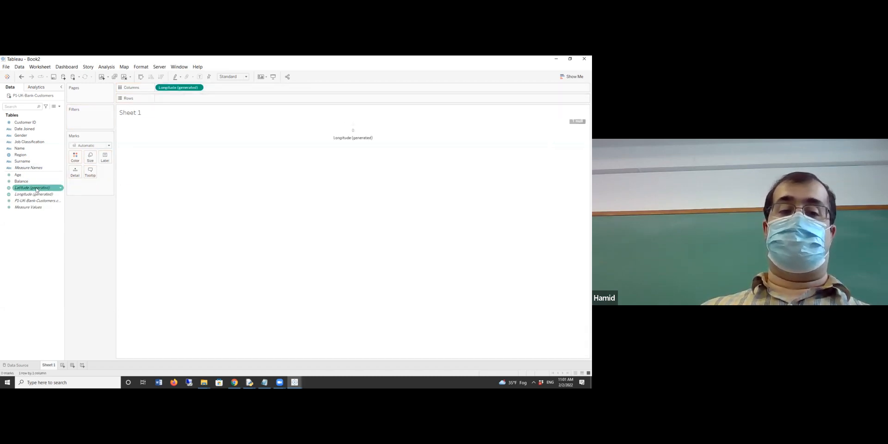
pyautogui.moveTo(36, 188); pyautogui.dragTo(187, 99)
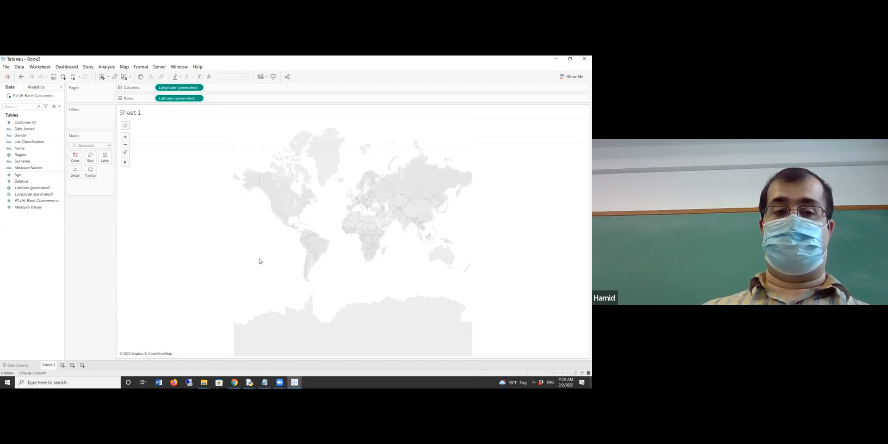
# Add the Region field to the map's marks as Detail.
pyautogui.click(23, 156)
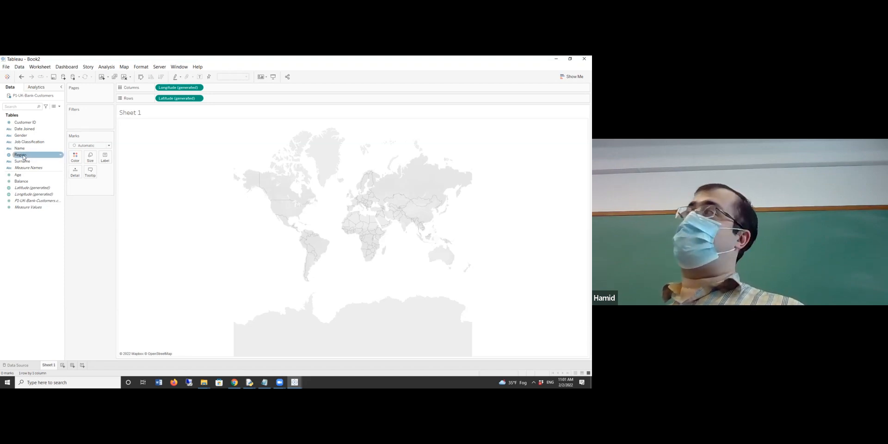
pyautogui.moveTo(23, 156); pyautogui.dragTo(93, 189)
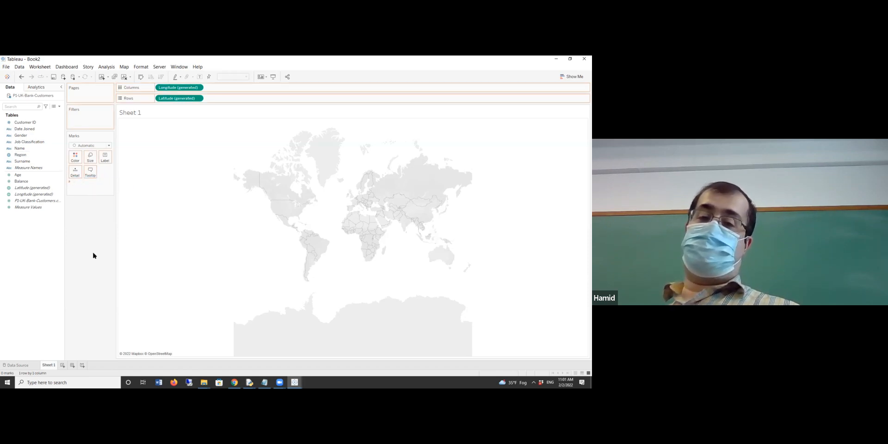
pyautogui.moveTo(93, 256); pyautogui.dragTo(110, 196)
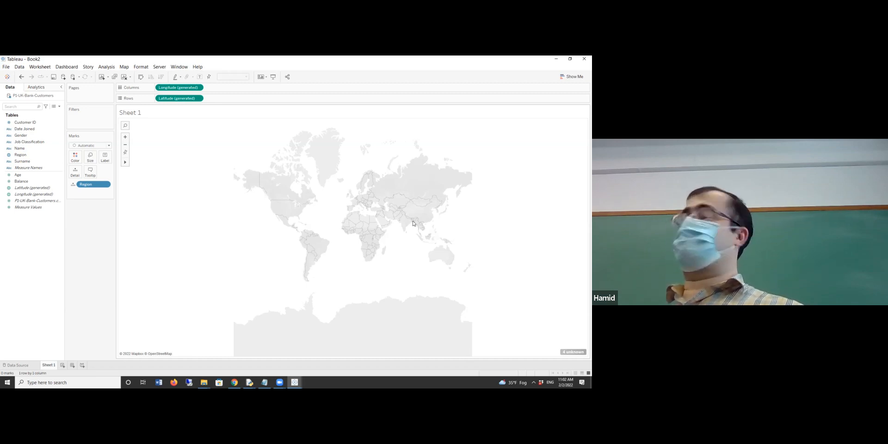
pyautogui.click(575, 353)
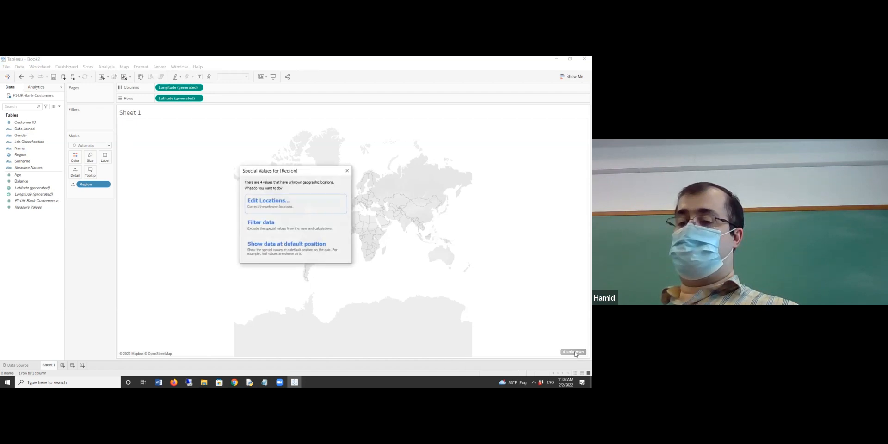
pyautogui.click(294, 204)
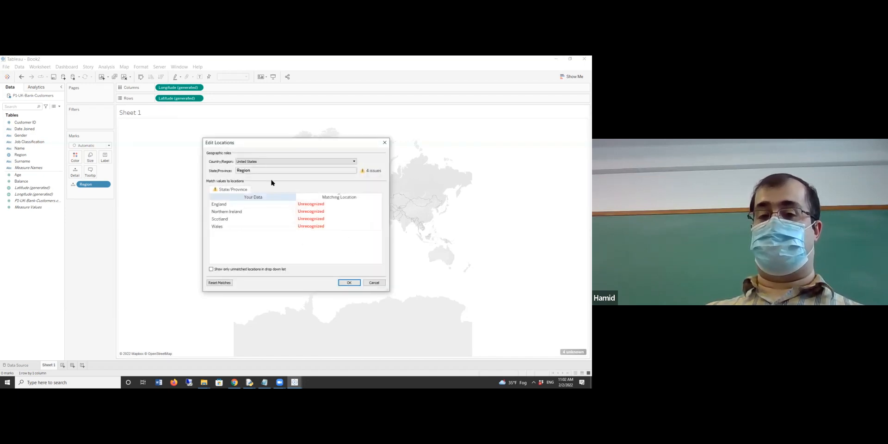
pyautogui.click(239, 162)
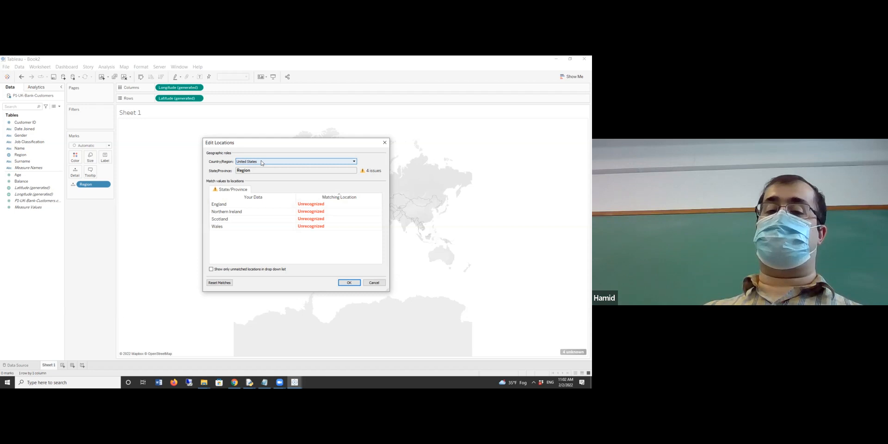
pyautogui.click(262, 163)
pyautogui.click(262, 162)
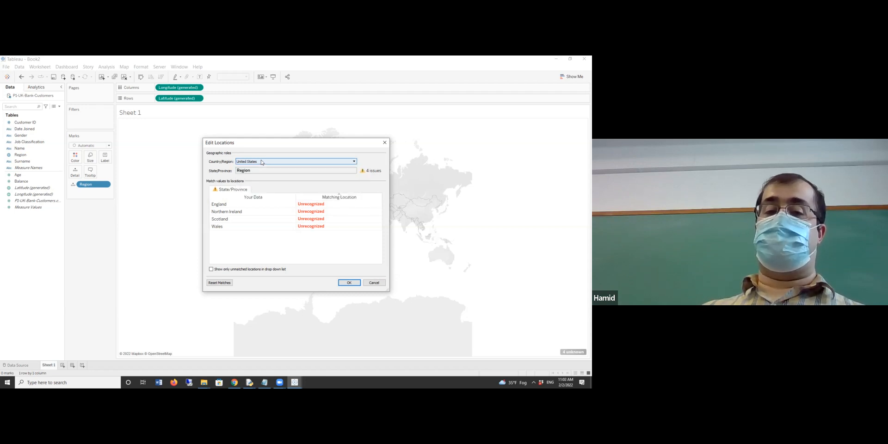
pyautogui.click(262, 161)
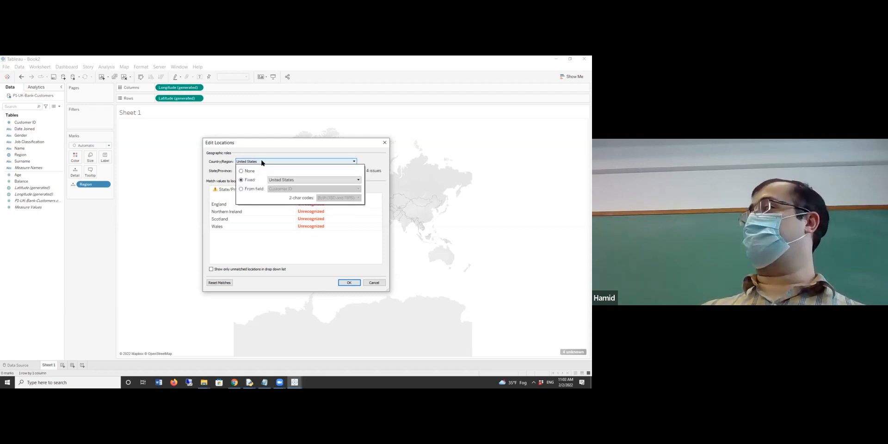
pyautogui.click(296, 181)
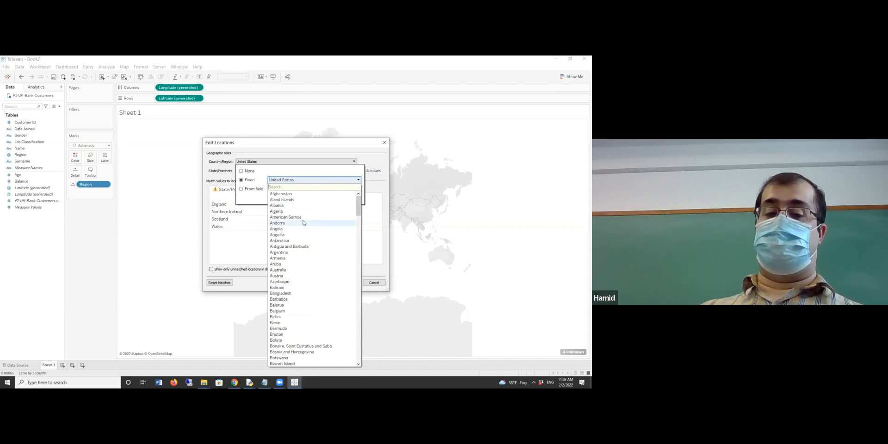
pyautogui.scroll(-20, 305, 217)
pyautogui.scroll(-20, 307, 222)
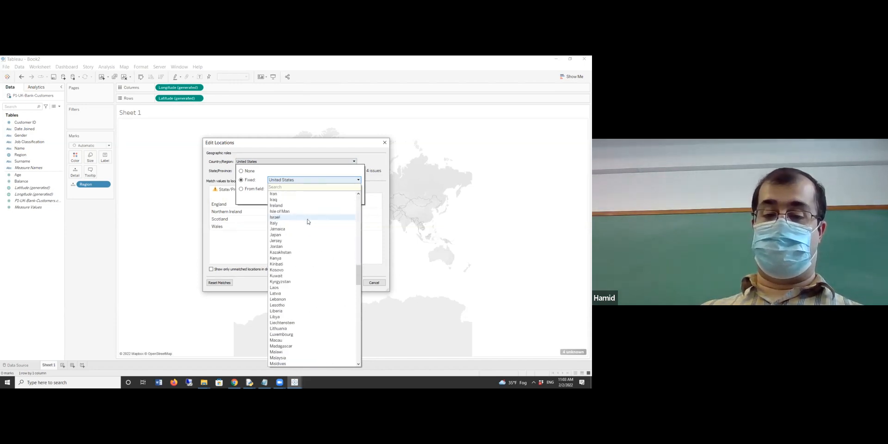
pyautogui.scroll(-10, 308, 220)
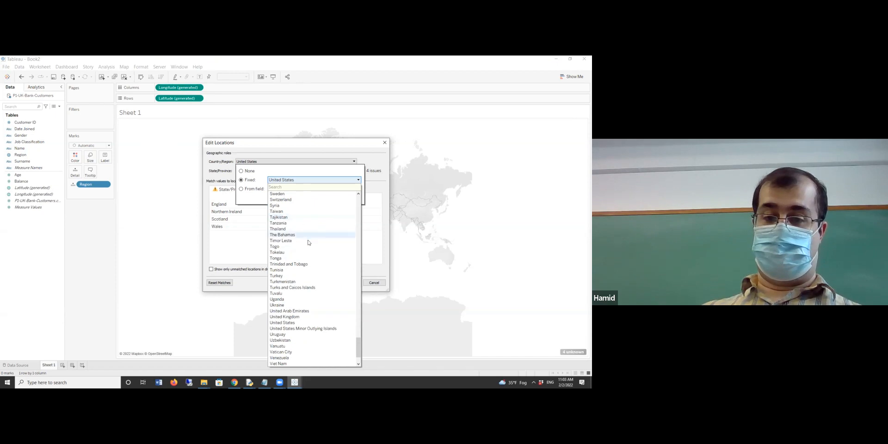
pyautogui.click(301, 316)
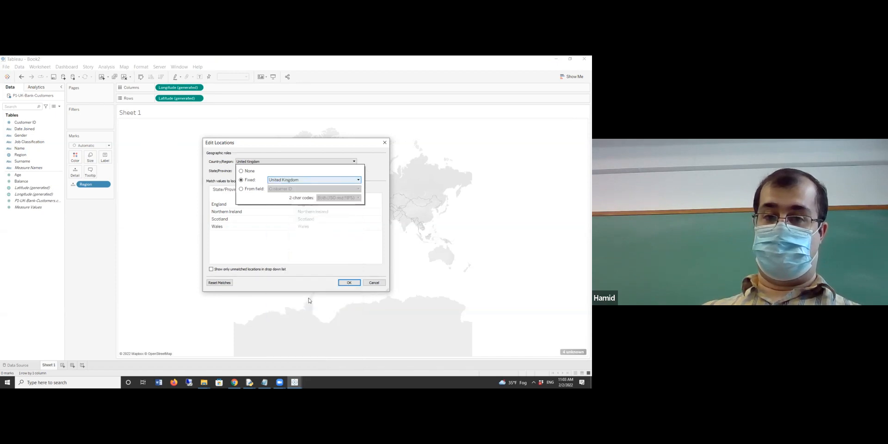
pyautogui.click(309, 271)
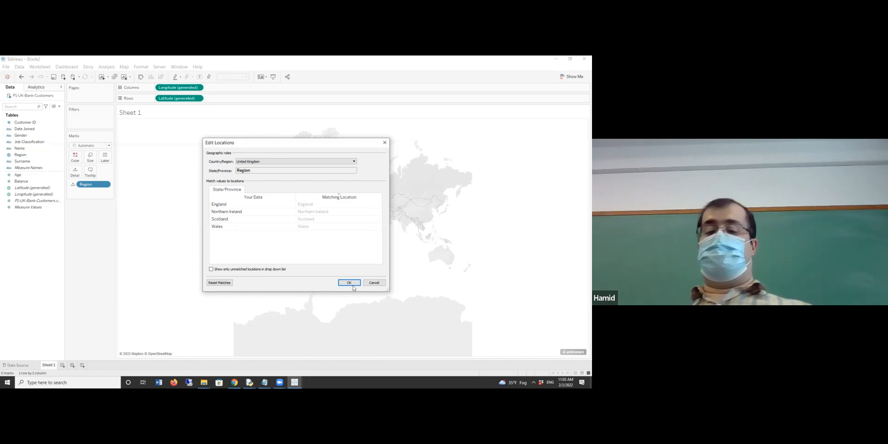
pyautogui.click(379, 282)
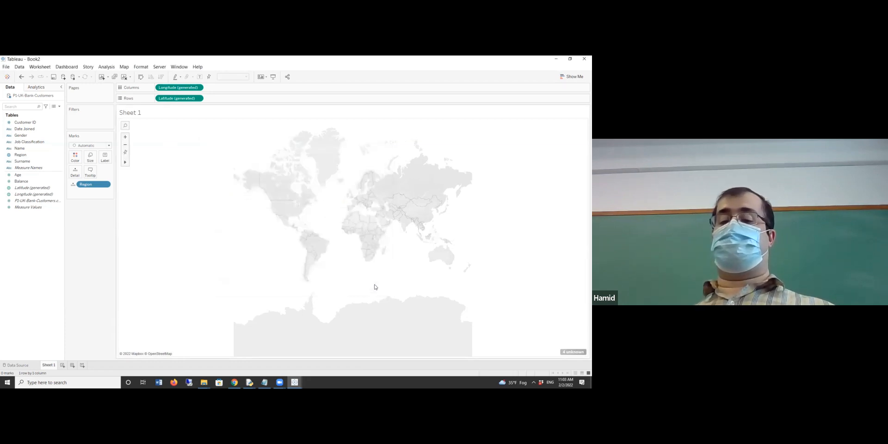
# Resolve the unknown Region locations by fixing their country to United Kingdom, and view the whole UK on the map.
pyautogui.click(573, 352)
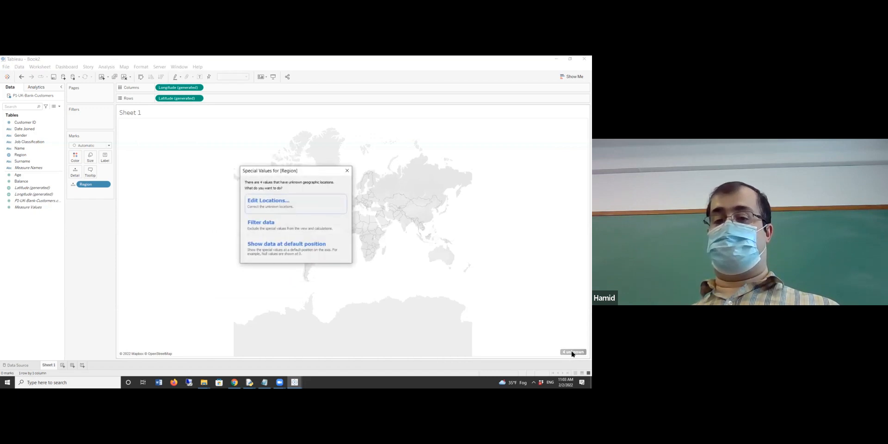
pyautogui.click(309, 202)
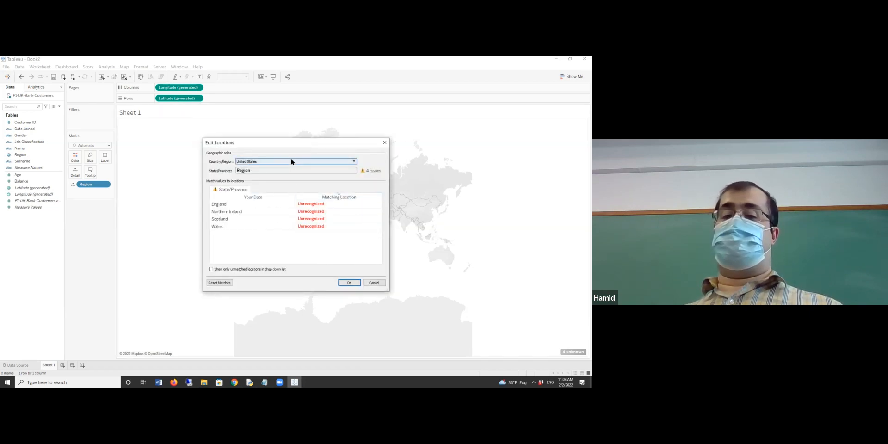
pyautogui.click(291, 162)
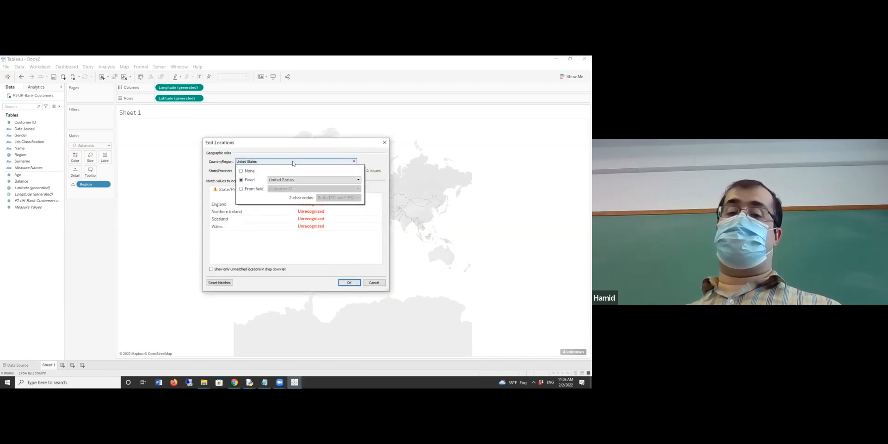
pyautogui.click(305, 180)
pyautogui.scroll(-3, 300, 236)
pyautogui.scroll(-20, 300, 236)
pyautogui.scroll(-15, 305, 280)
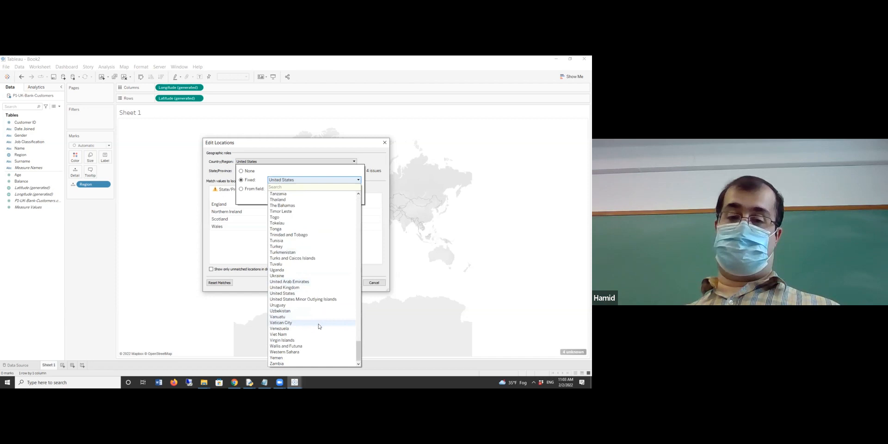
pyautogui.click(306, 288)
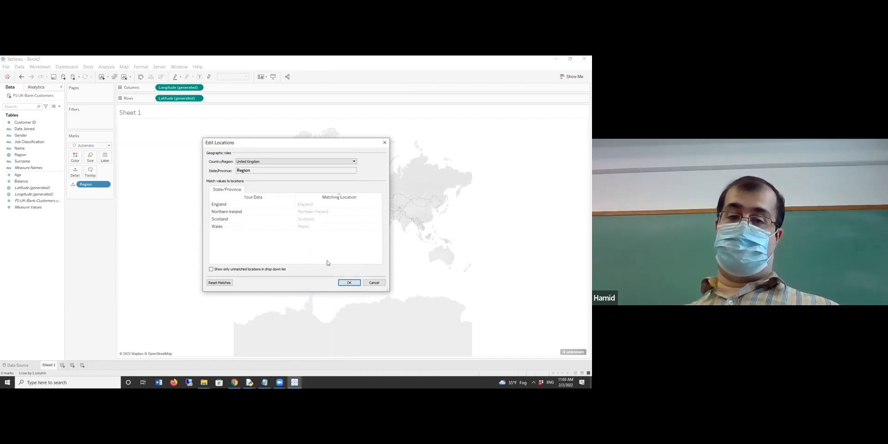
pyautogui.click(348, 282)
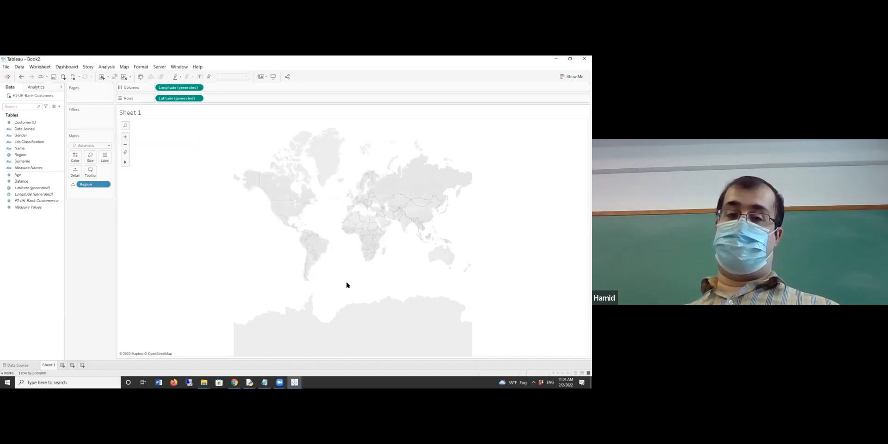
pyautogui.scroll(-1, 437, 268)
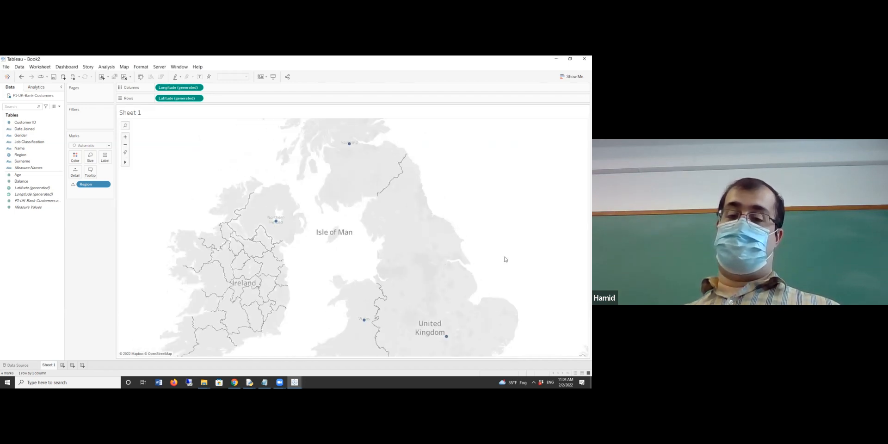
pyautogui.scroll(-3, 481, 272)
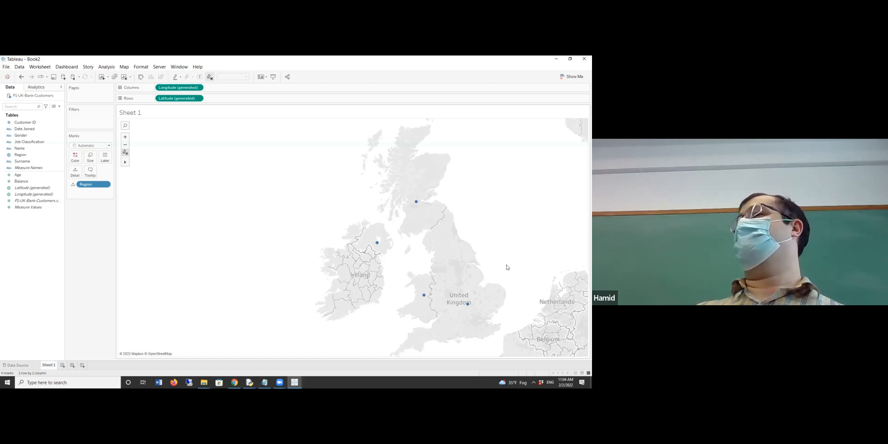
# Change the mark type to Map and assign the Region field to Color.
pyautogui.click(109, 146)
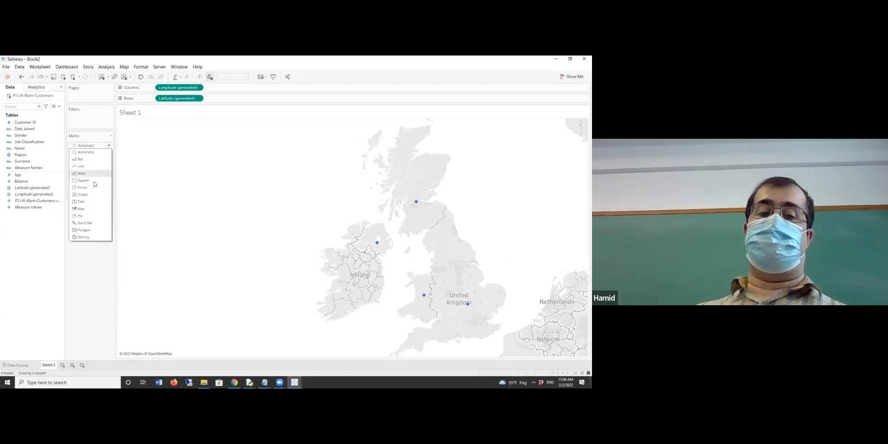
pyautogui.click(98, 208)
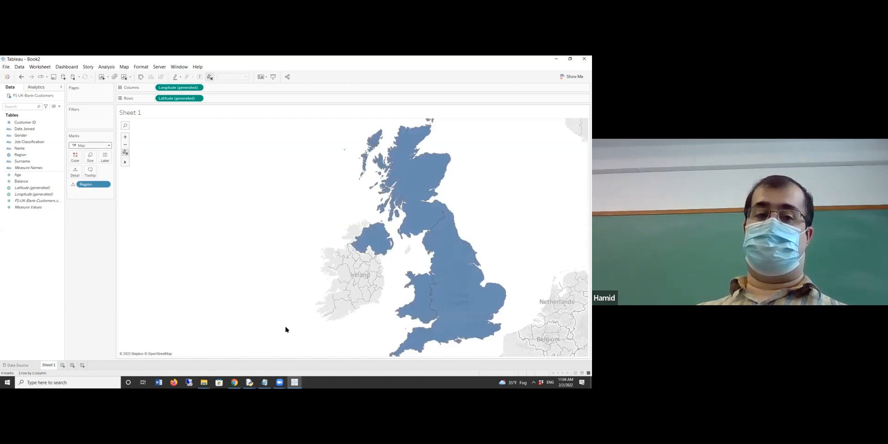
pyautogui.click(48, 182)
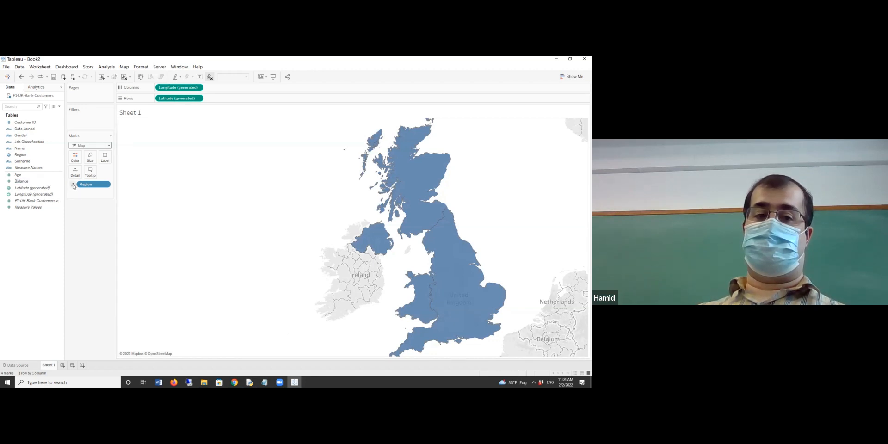
pyautogui.click(73, 185)
pyautogui.click(79, 193)
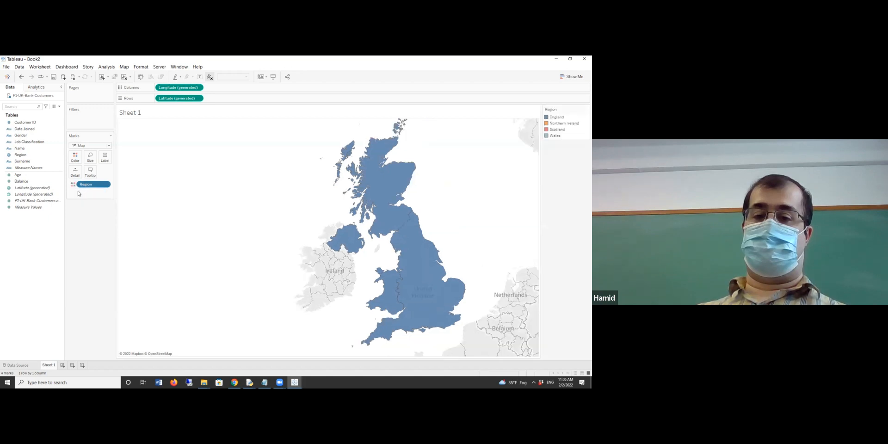
# Switch the Region field on the map marks to Detail and return it to Color.
pyautogui.click(74, 185)
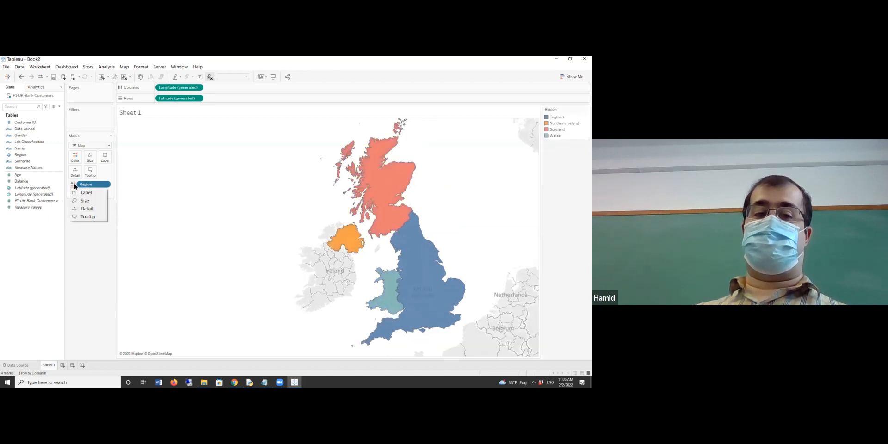
pyautogui.click(87, 209)
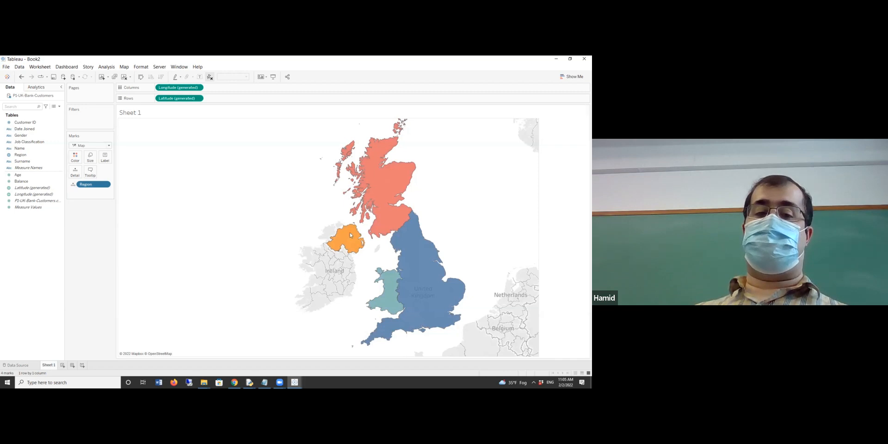
pyautogui.click(54, 182)
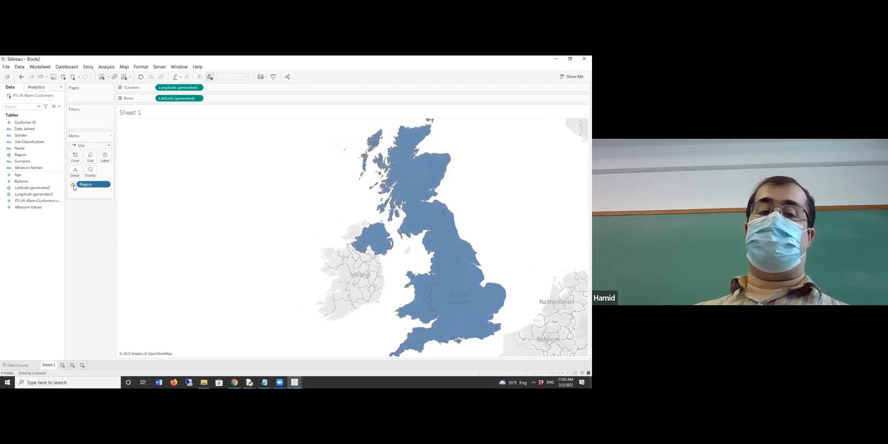
pyautogui.click(73, 185)
pyautogui.click(82, 191)
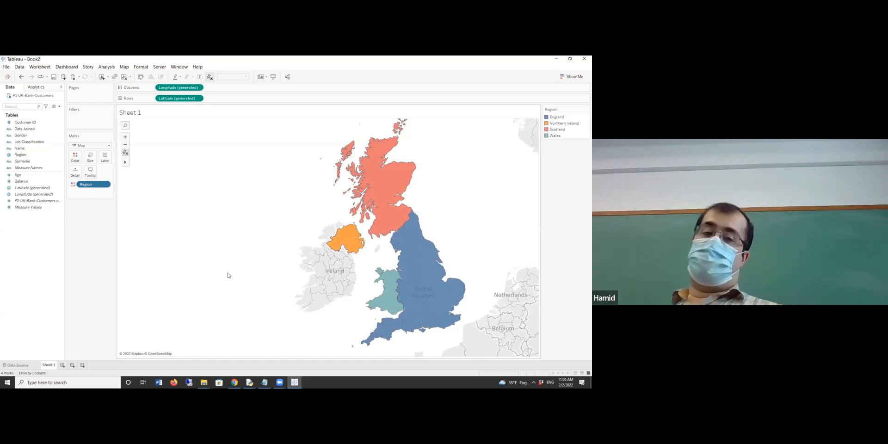
# Add Age to the map marks as a detail and aggregate it as Average.
pyautogui.click(50, 124)
pyautogui.click(41, 129)
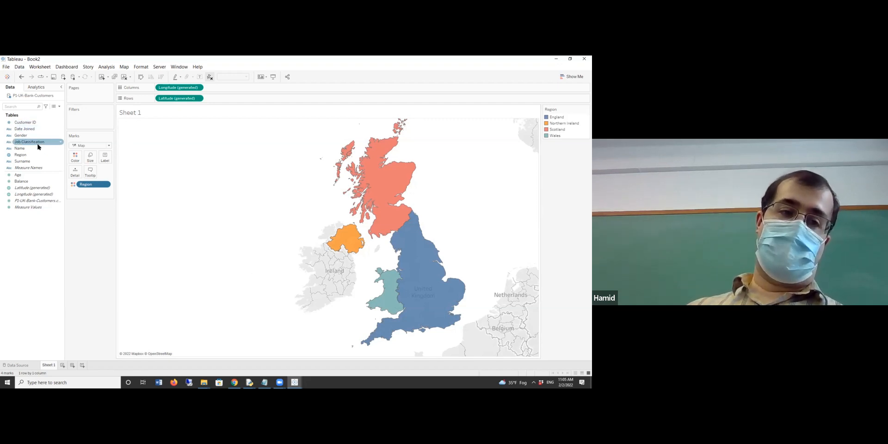
pyautogui.moveTo(20, 175); pyautogui.dragTo(91, 195)
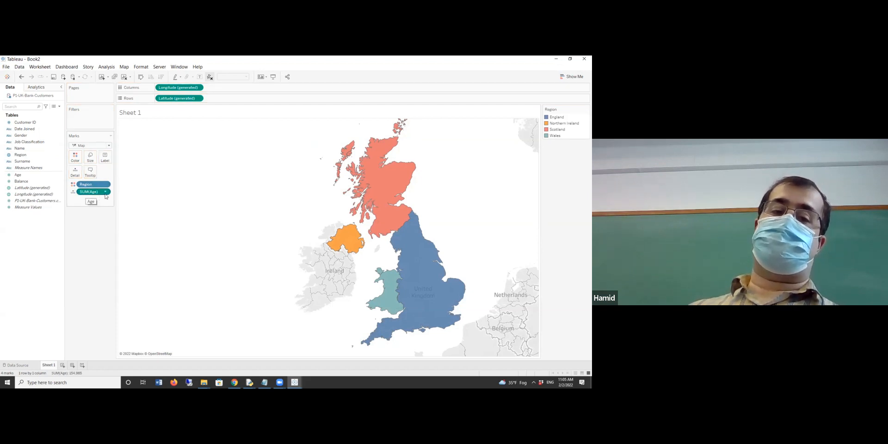
pyautogui.click(105, 193)
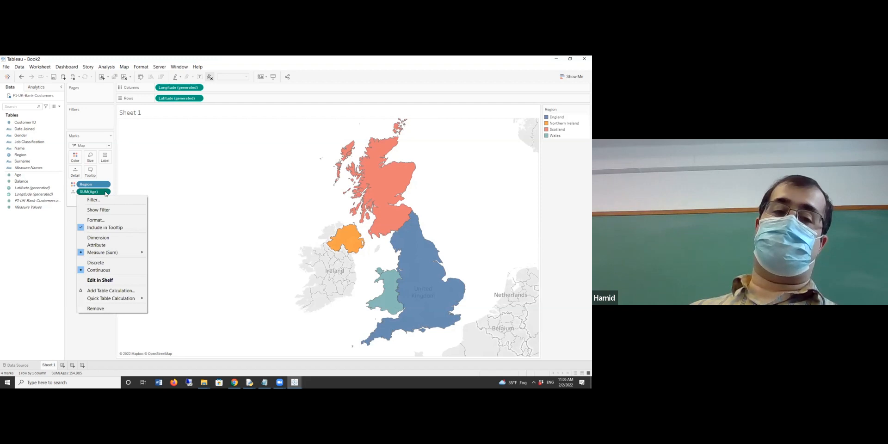
pyautogui.click(105, 193)
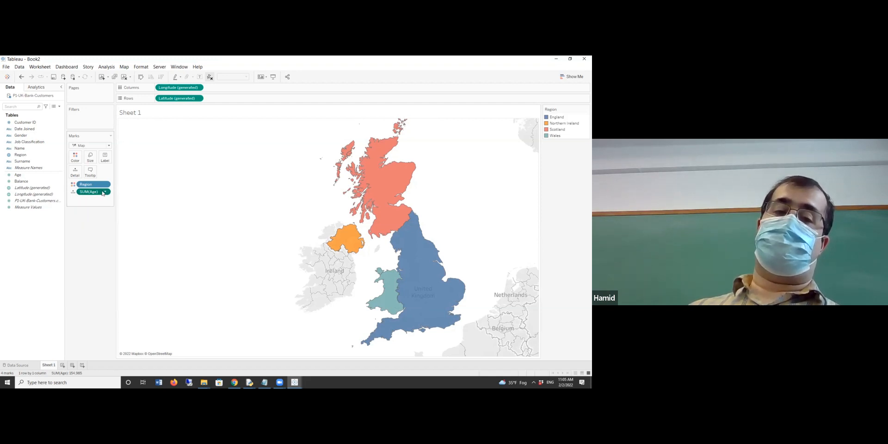
pyautogui.rightClick(103, 193)
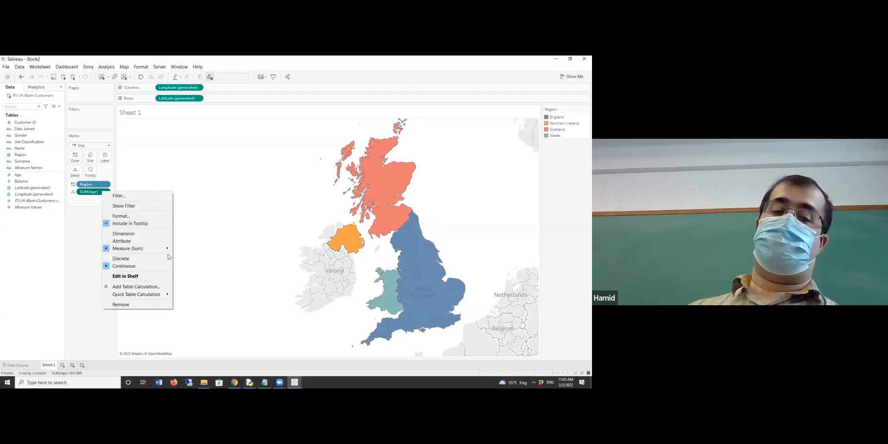
pyautogui.moveTo(169, 249)
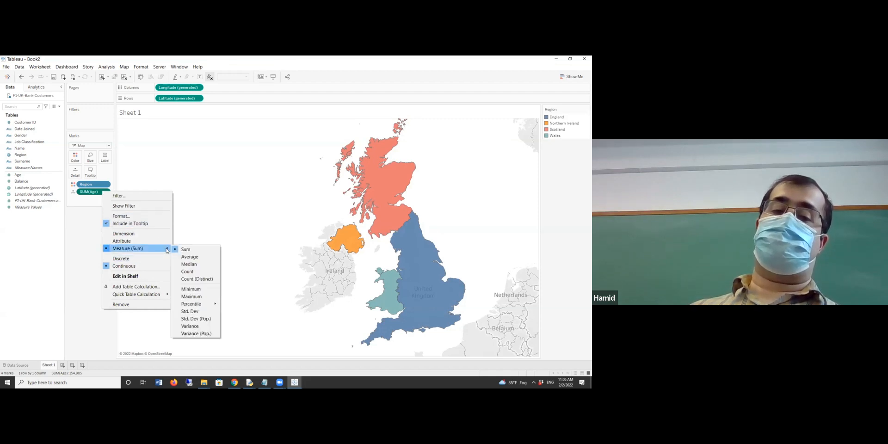
pyautogui.click(196, 259)
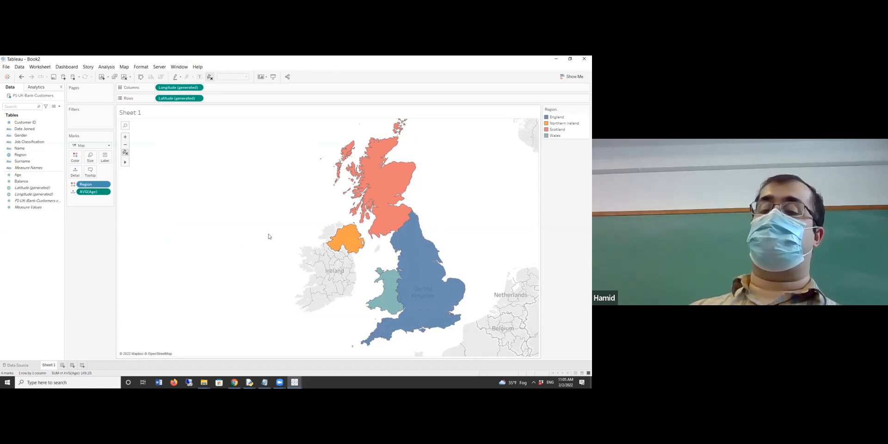
pyautogui.moveTo(380, 202)
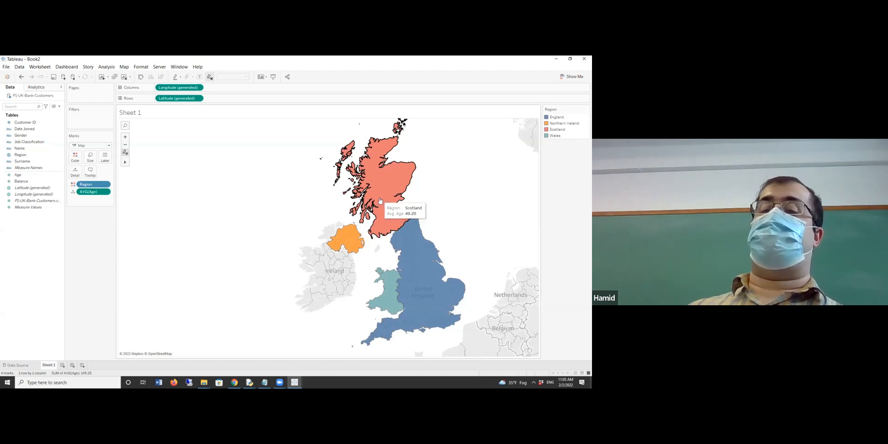
pyautogui.moveTo(386, 299)
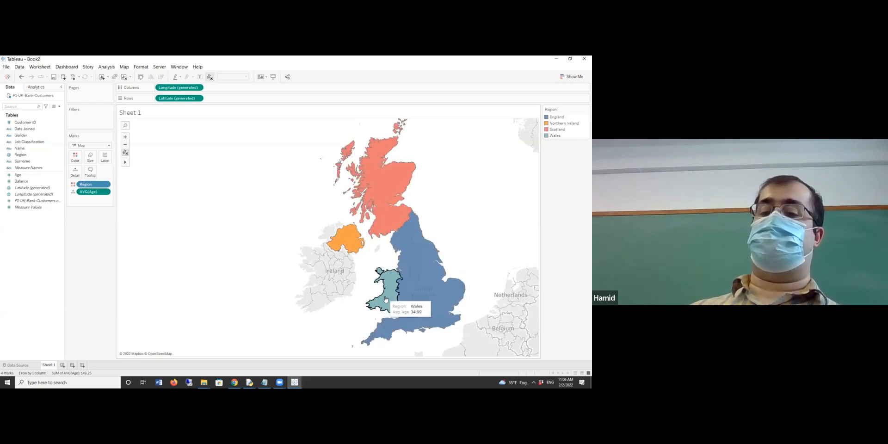
# Add Balance to the map marks and display its sum as a label on each region.
pyautogui.click(25, 183)
pyautogui.moveTo(25, 183); pyautogui.dragTo(97, 204)
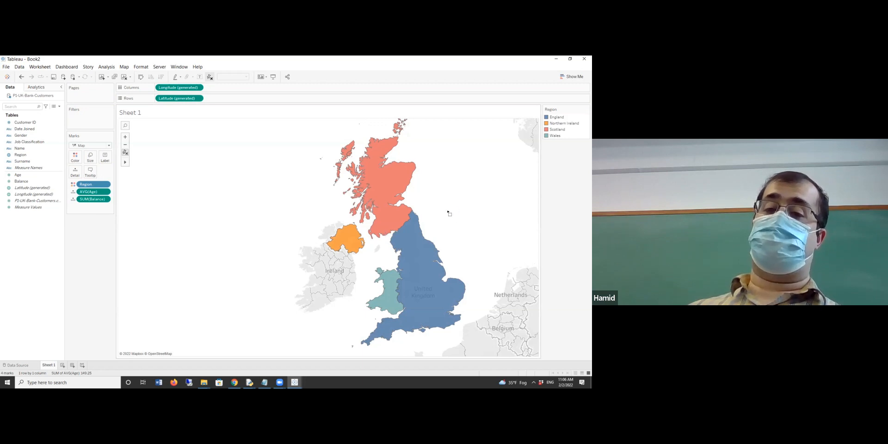
pyautogui.moveTo(430, 267)
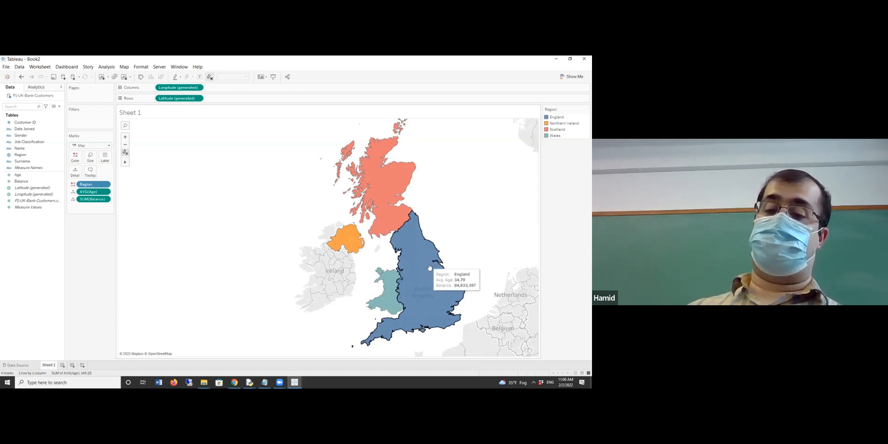
pyautogui.moveTo(386, 292)
pyautogui.moveTo(382, 225)
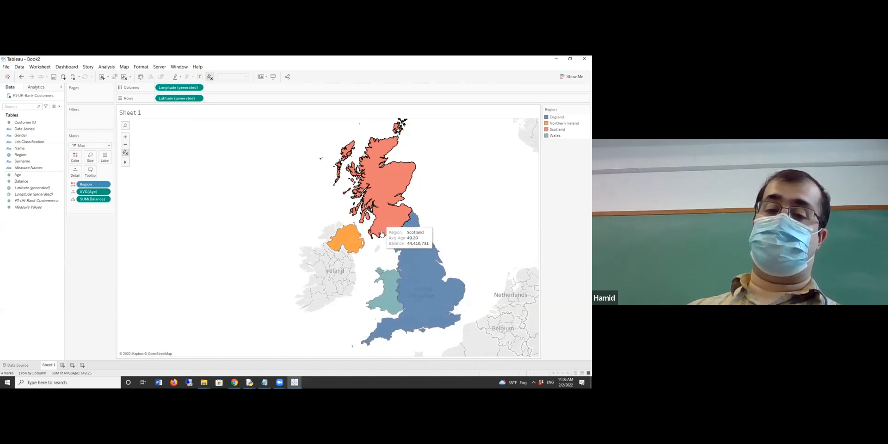
pyautogui.moveTo(355, 242)
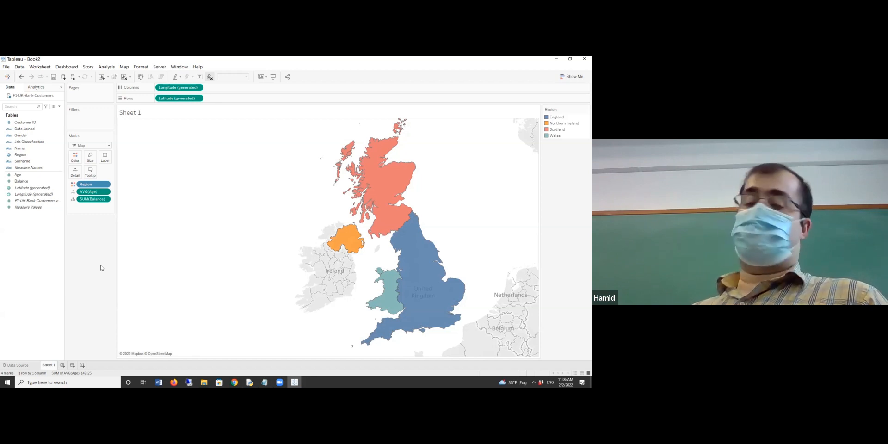
pyautogui.click(72, 201)
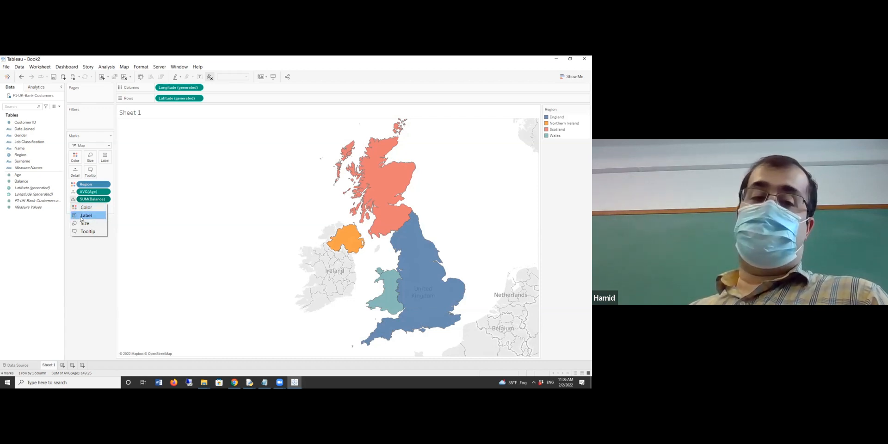
pyautogui.click(81, 218)
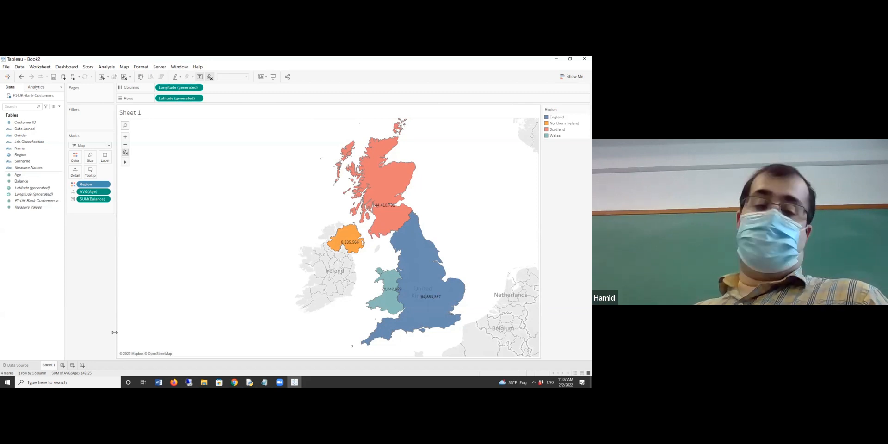
# Create a new worksheet charting average Balance by Gender, with Gender on Columns and Balance on Rows.
pyautogui.click(63, 364)
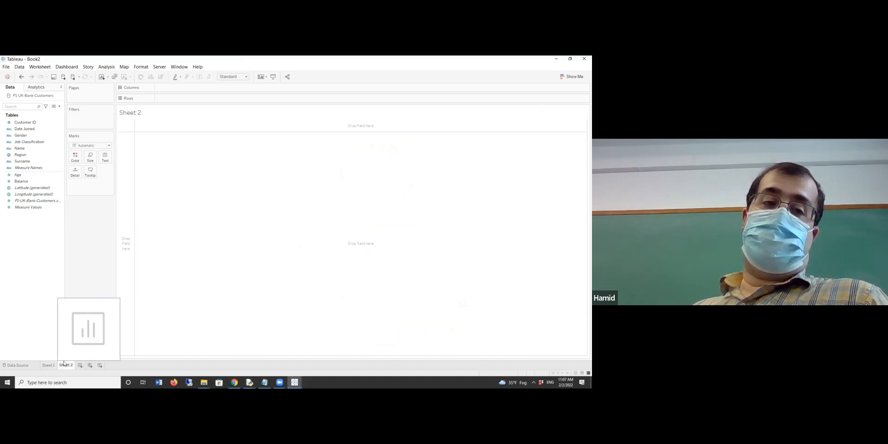
pyautogui.click(15, 136)
pyautogui.moveTo(14, 136); pyautogui.dragTo(178, 88)
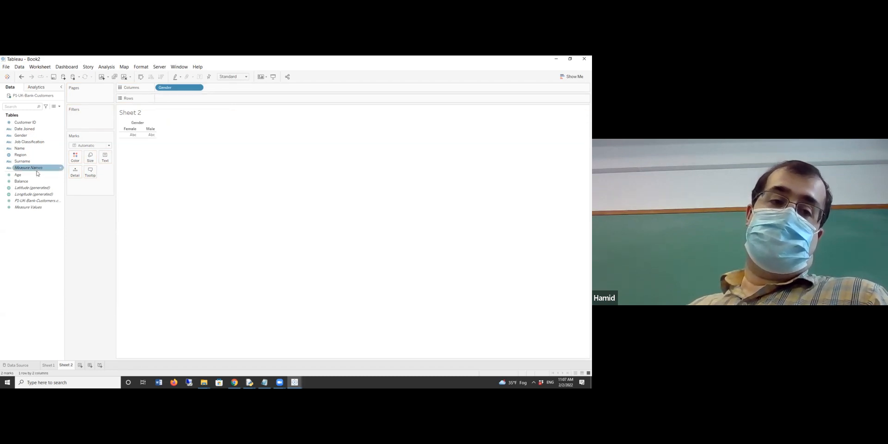
pyautogui.moveTo(25, 184); pyautogui.dragTo(203, 99)
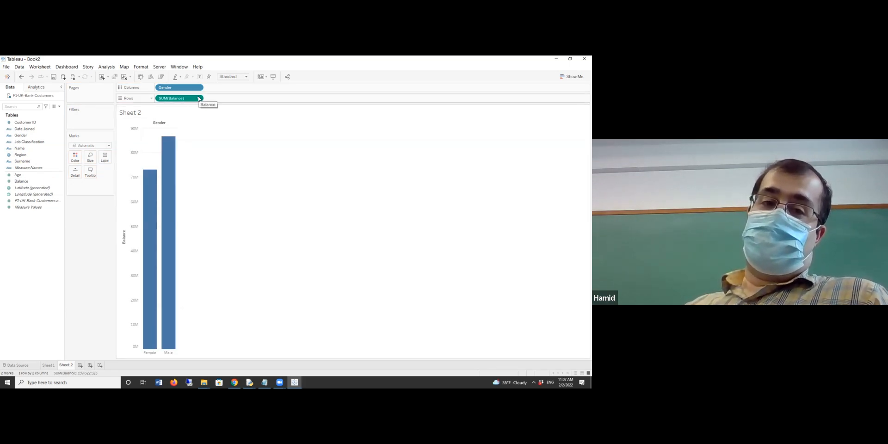
pyautogui.click(199, 99)
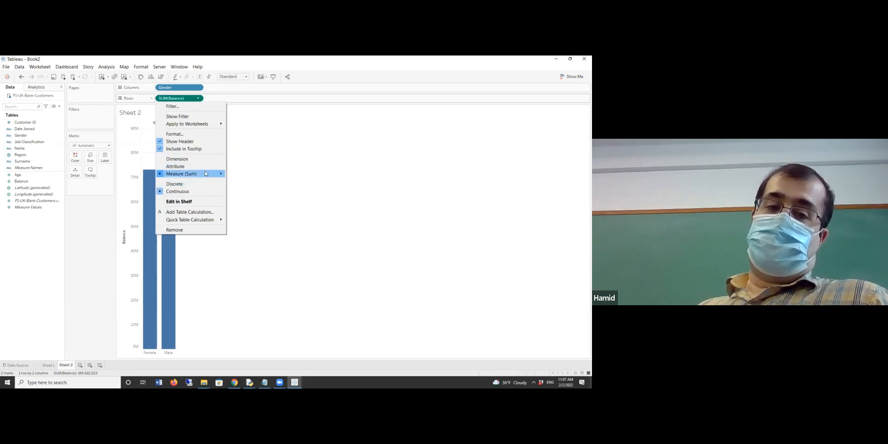
pyautogui.moveTo(206, 174)
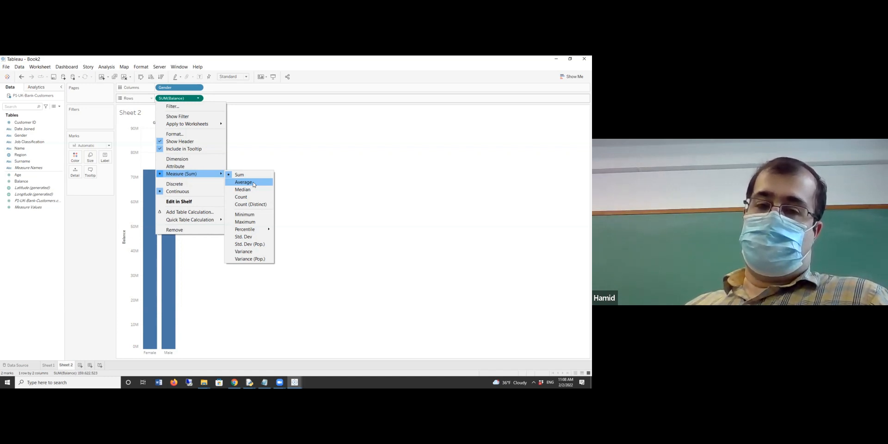
pyautogui.click(253, 183)
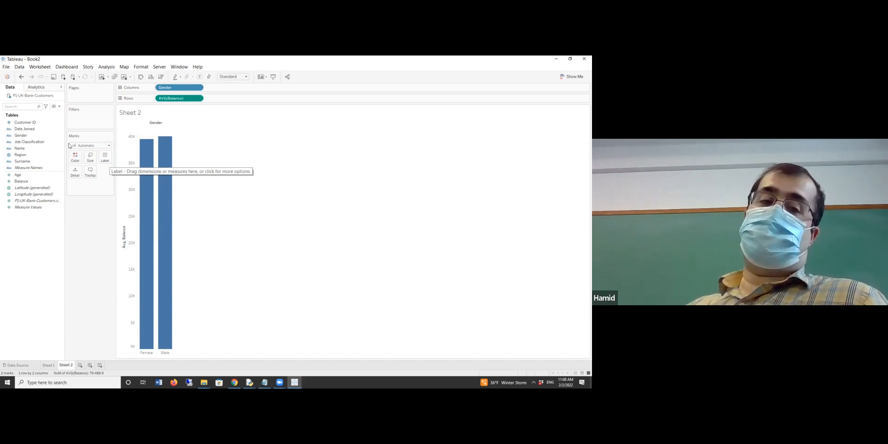
# Color the bars of the average balance chart by Gender.
pyautogui.click(29, 160)
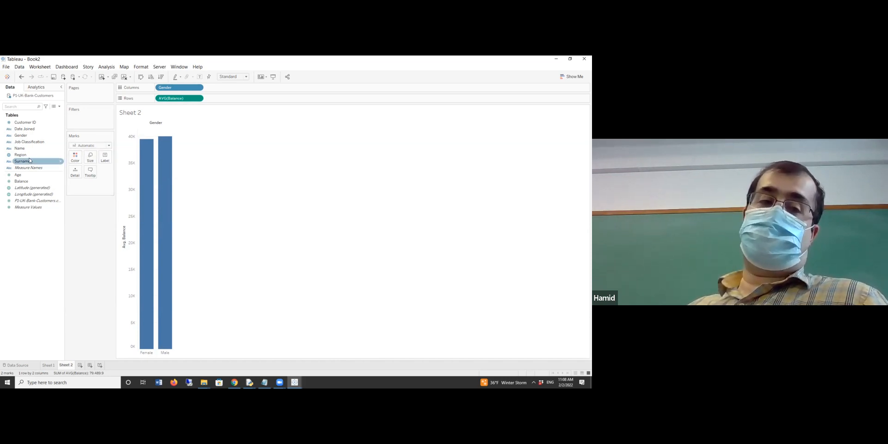
pyautogui.click(21, 136)
pyautogui.moveTo(32, 139); pyautogui.dragTo(75, 162)
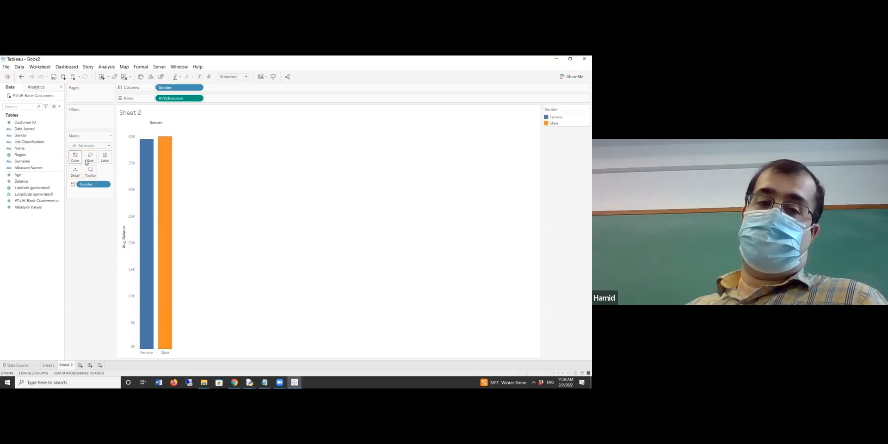
pyautogui.moveTo(172, 228)
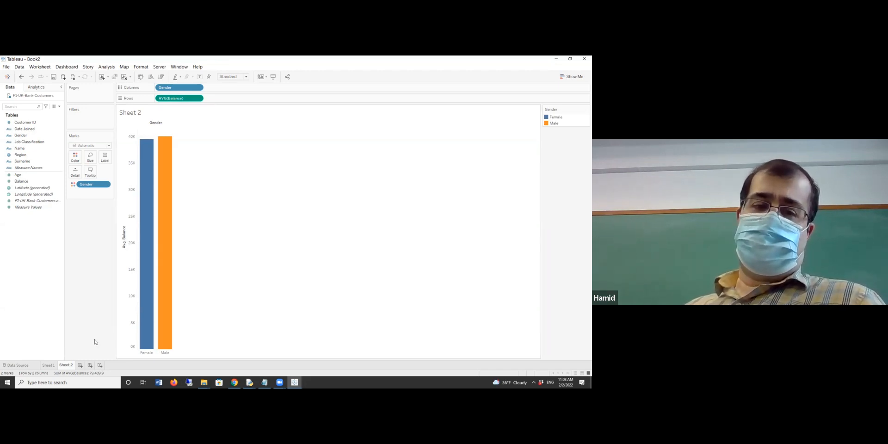
# Create a third worksheet charting the sum of Balance by Gender, with Gender on Columns and Balance on Rows.
pyautogui.click(80, 365)
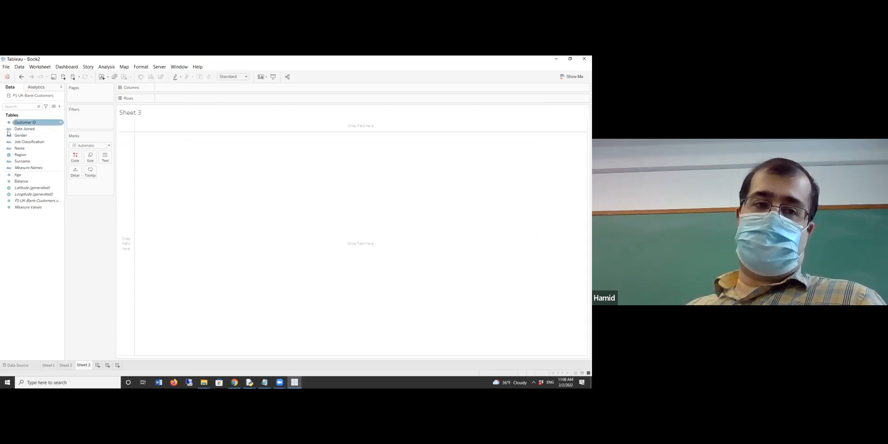
pyautogui.moveTo(29, 135); pyautogui.dragTo(180, 92)
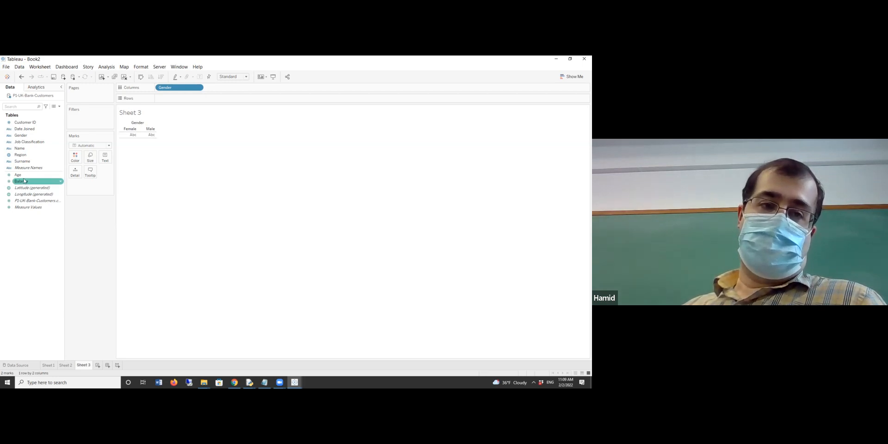
pyautogui.moveTo(23, 183); pyautogui.dragTo(187, 95)
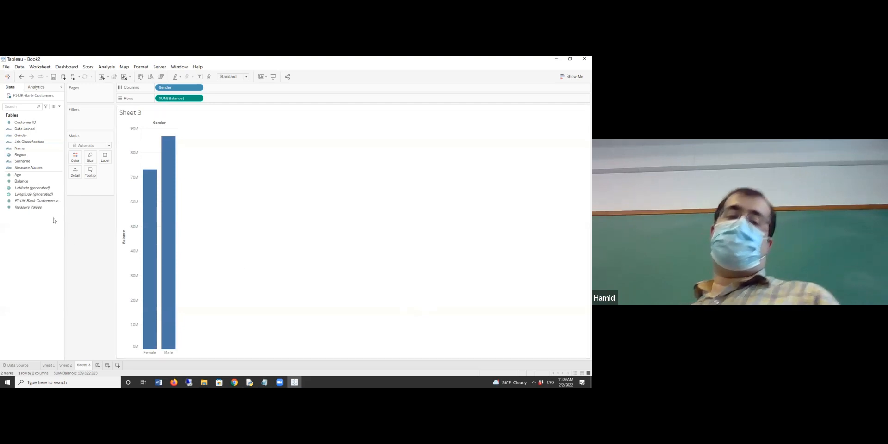
# Color the sum of Balance bars by Gender and convert the chart to a pie chart.
pyautogui.moveTo(21, 135); pyautogui.dragTo(74, 157)
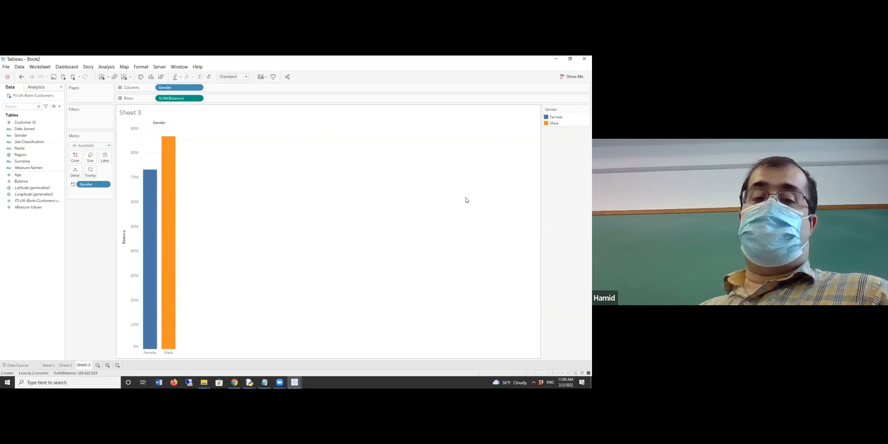
pyautogui.click(584, 77)
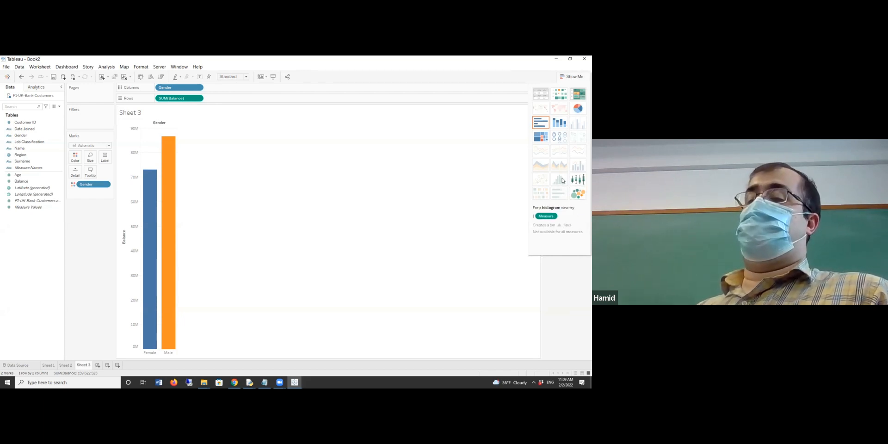
pyautogui.click(578, 109)
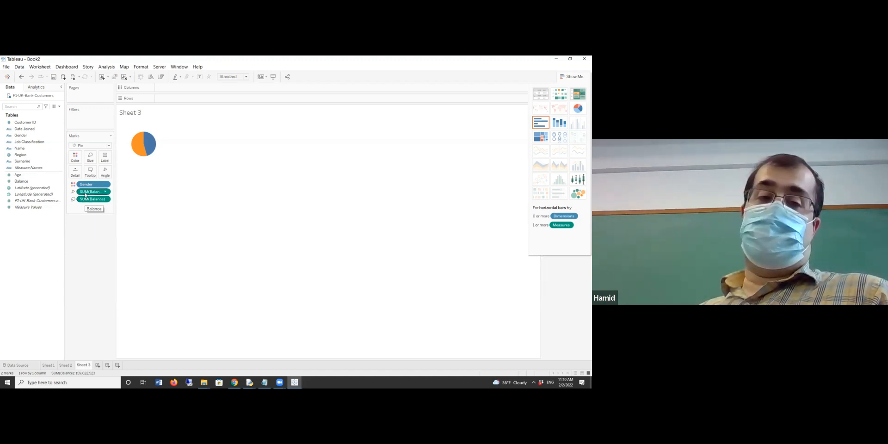
# Label the pie slices with the sum of Balance and enlarge the pie in both directions.
pyautogui.moveTo(21, 181); pyautogui.dragTo(105, 158)
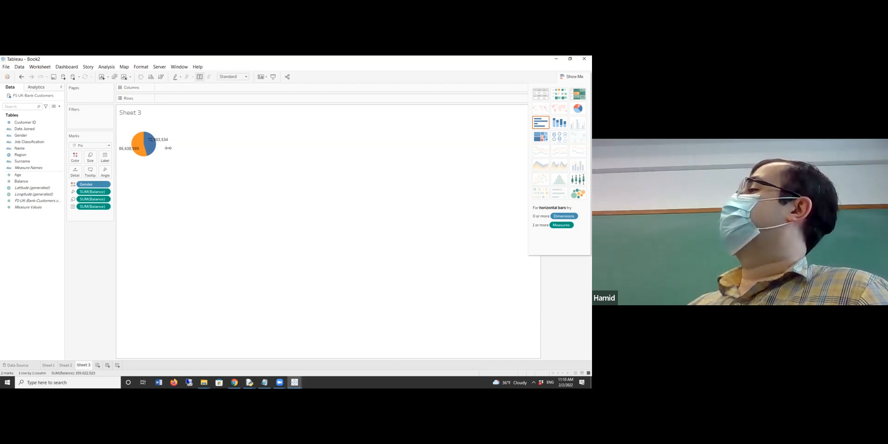
pyautogui.moveTo(168, 148); pyautogui.dragTo(212, 146)
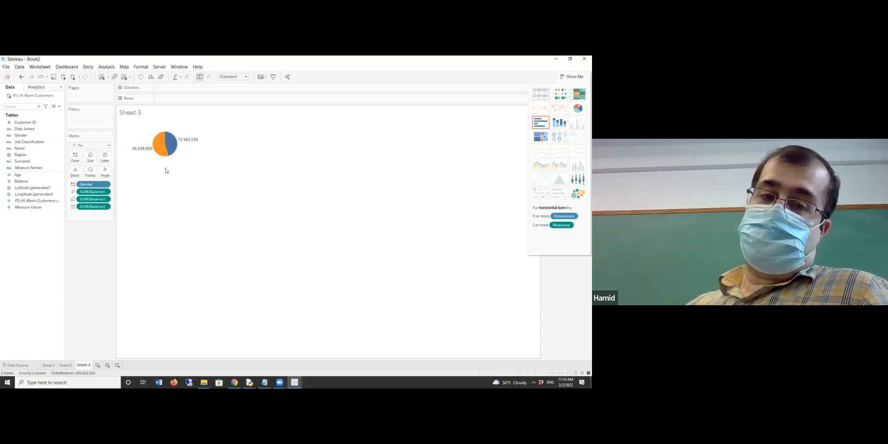
pyautogui.moveTo(166, 187); pyautogui.dragTo(166, 212)
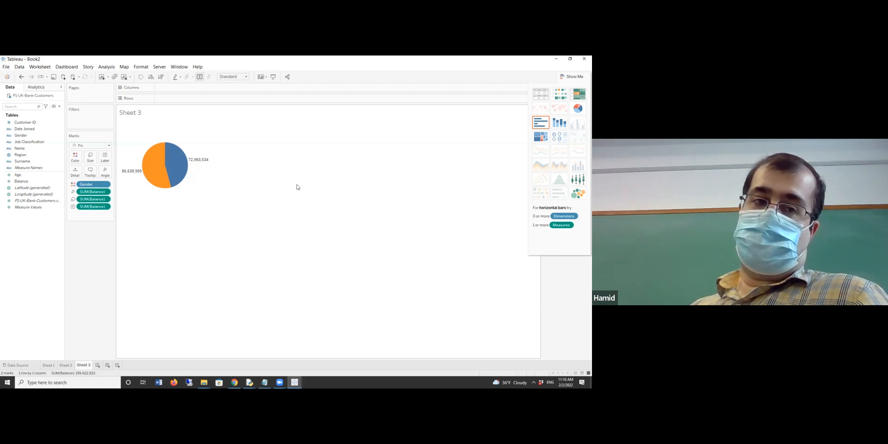
pyautogui.click(581, 77)
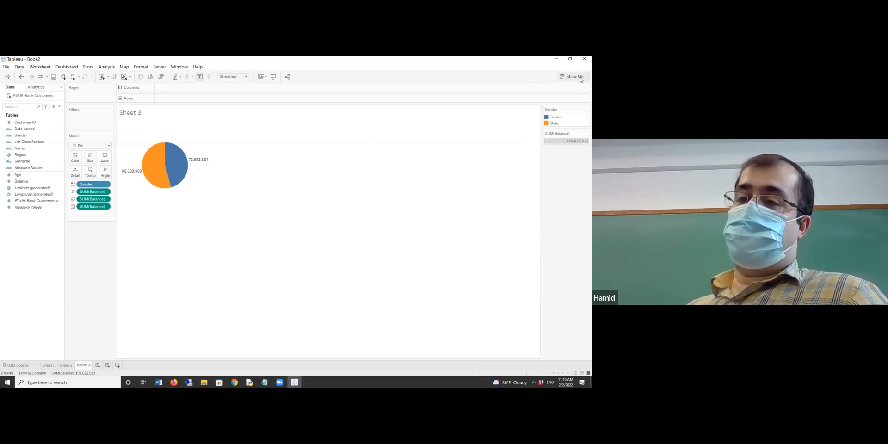
# Create a fourth worksheet with Region on Columns and Job Classification on Rows.
pyautogui.click(98, 365)
pyautogui.moveTo(27, 158); pyautogui.dragTo(221, 89)
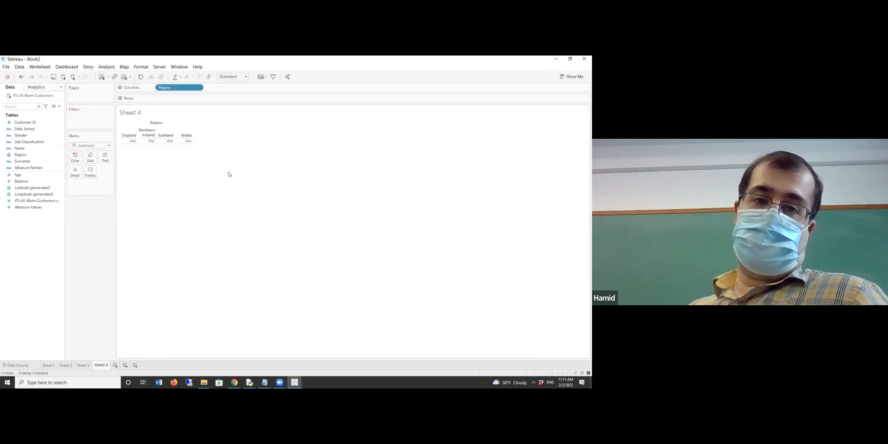
pyautogui.click(32, 136)
pyautogui.moveTo(33, 140); pyautogui.dragTo(180, 99)
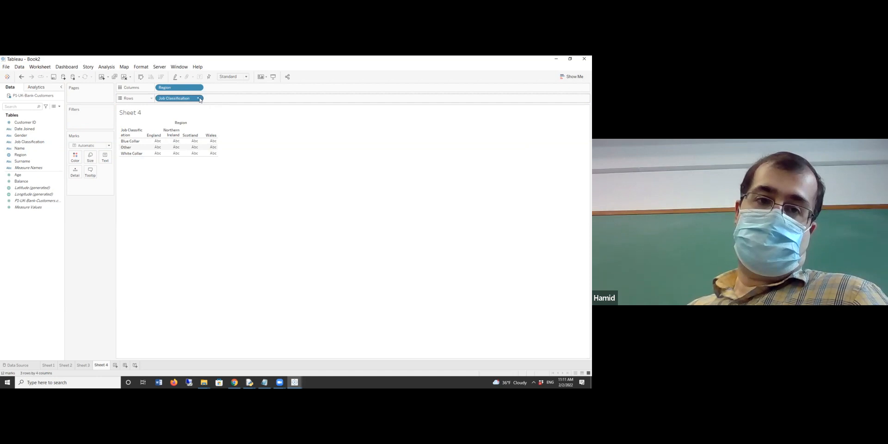
# Change Job Classification on Rows to a Count measure.
pyautogui.click(200, 98)
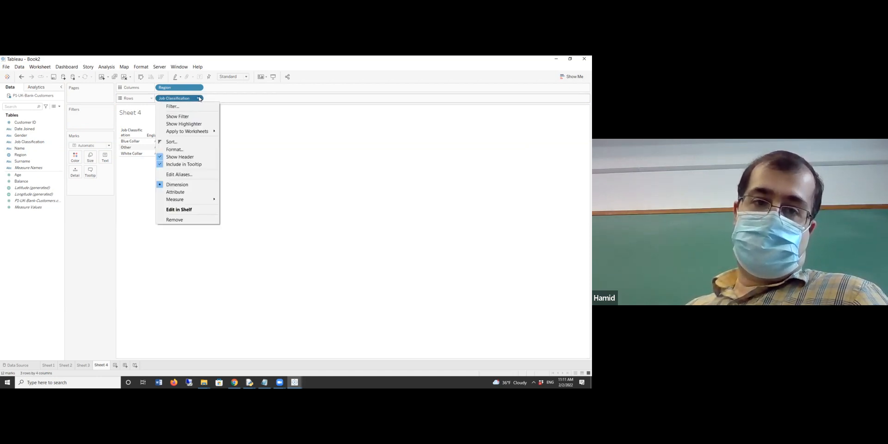
pyautogui.moveTo(208, 200)
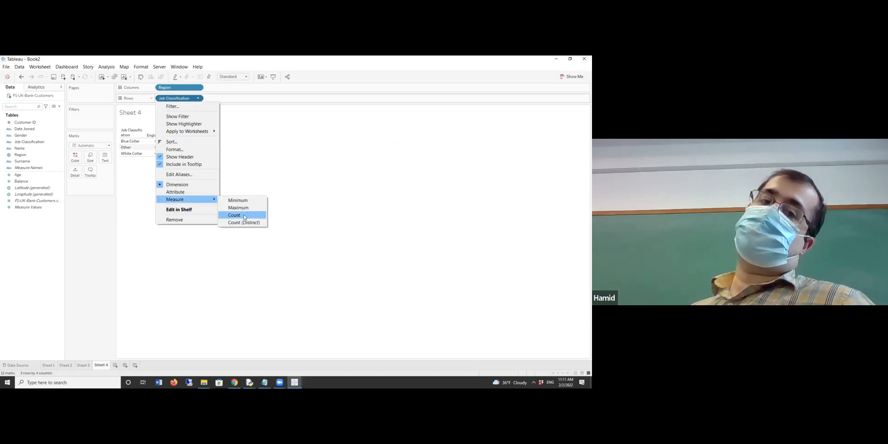
pyautogui.click(329, 163)
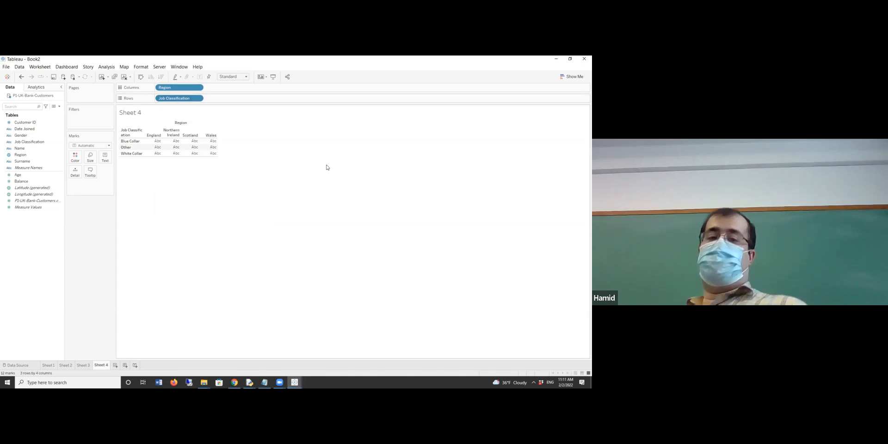
pyautogui.click(198, 99)
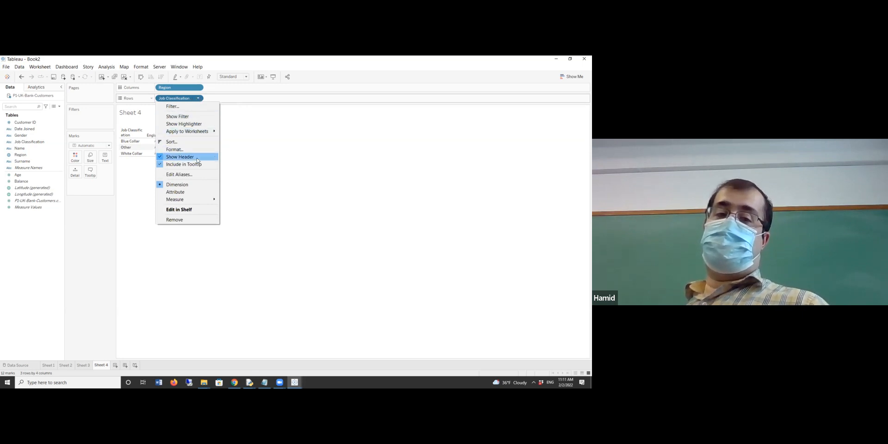
pyautogui.moveTo(211, 200)
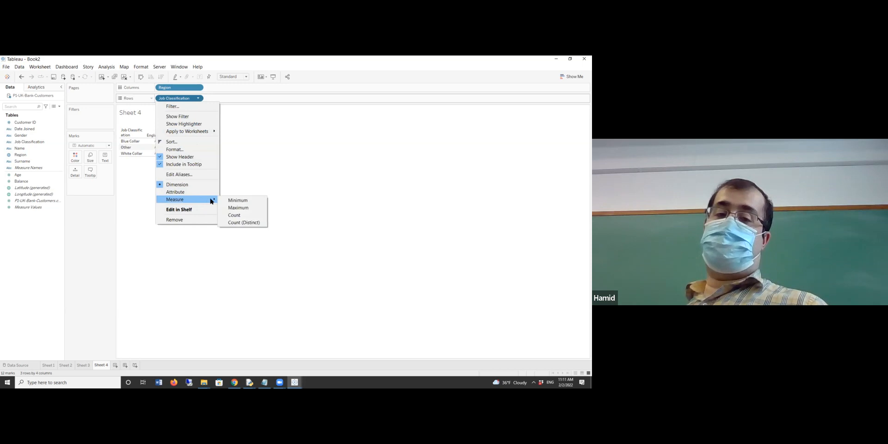
pyautogui.click(244, 216)
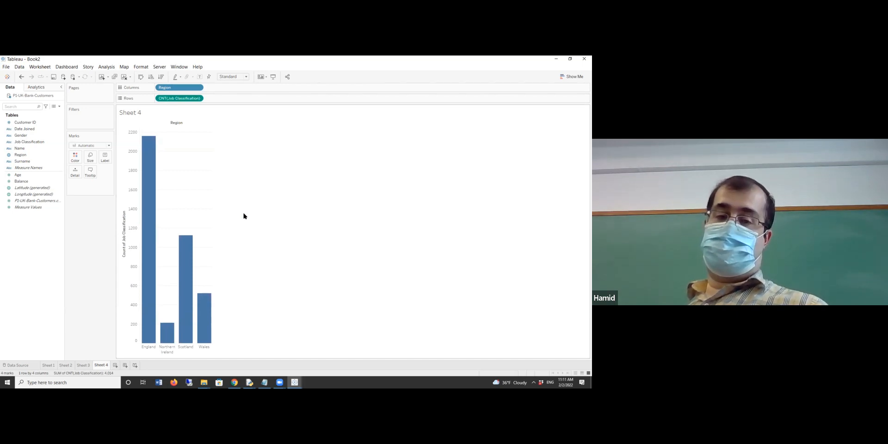
# Convert the job classification count by region bar chart to a packed bubbles chart.
pyautogui.moveTo(153, 257)
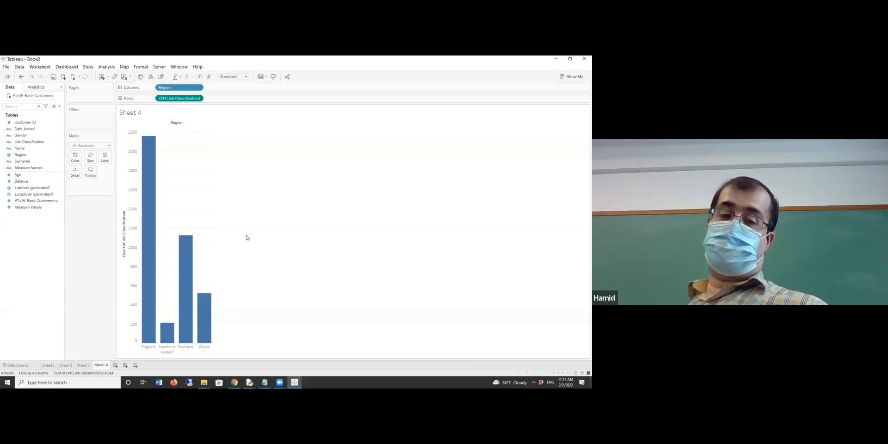
pyautogui.moveTo(189, 259)
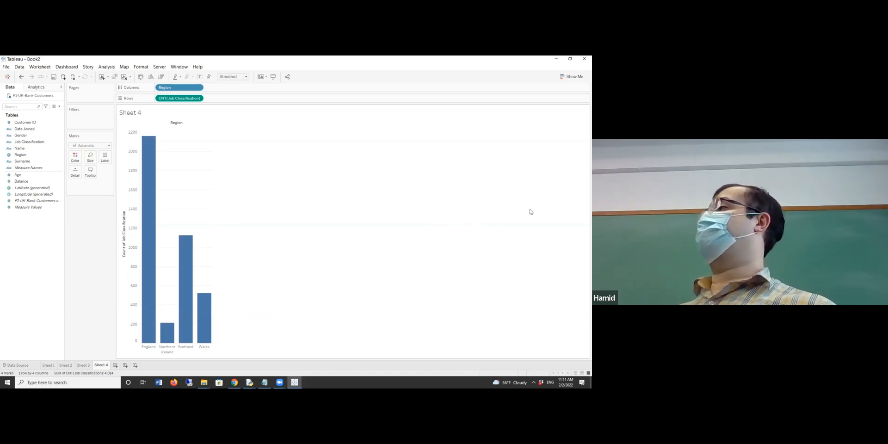
pyautogui.click(577, 76)
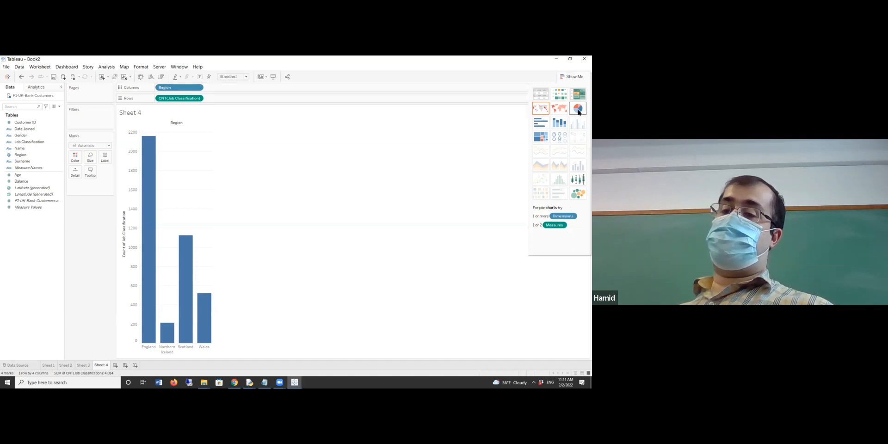
pyautogui.click(578, 193)
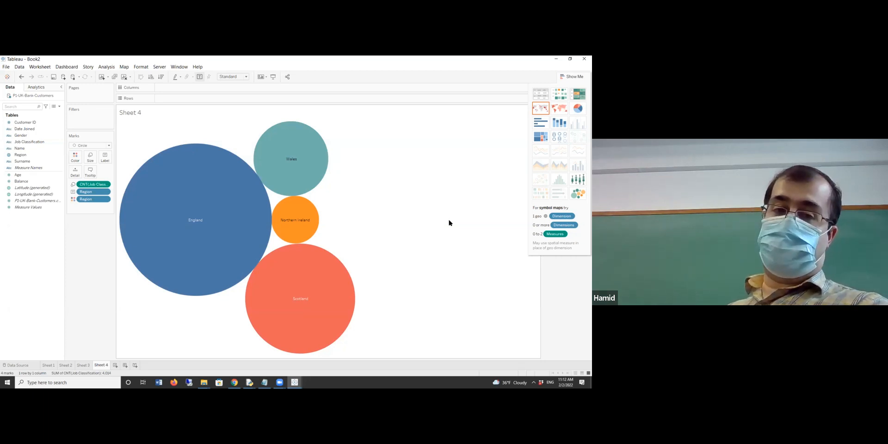
# Review the charts on Sheets 1 to 4, ending with the details of the Scotland bubble on Sheet 4.
pyautogui.click(82, 365)
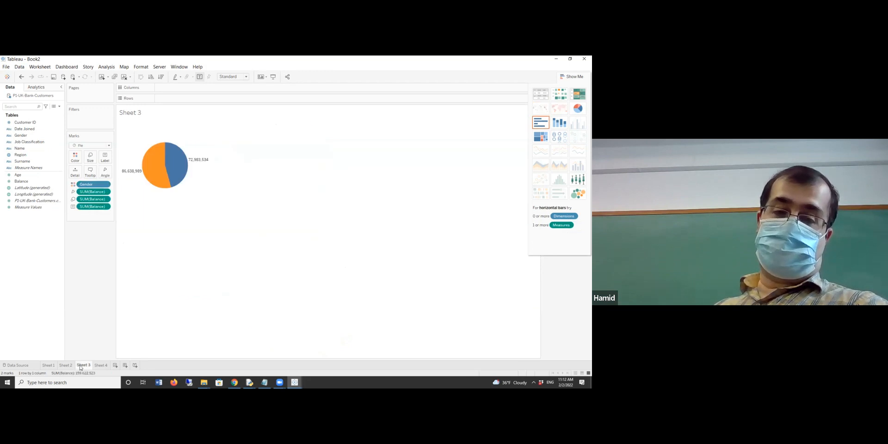
pyautogui.click(64, 365)
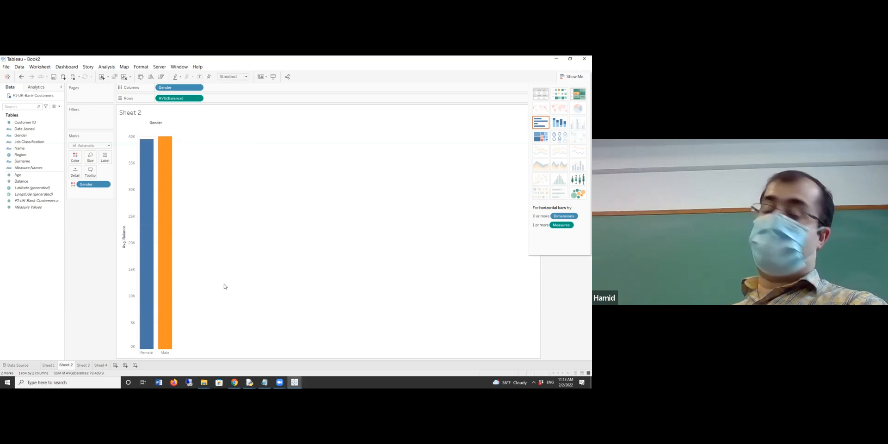
pyautogui.click(84, 365)
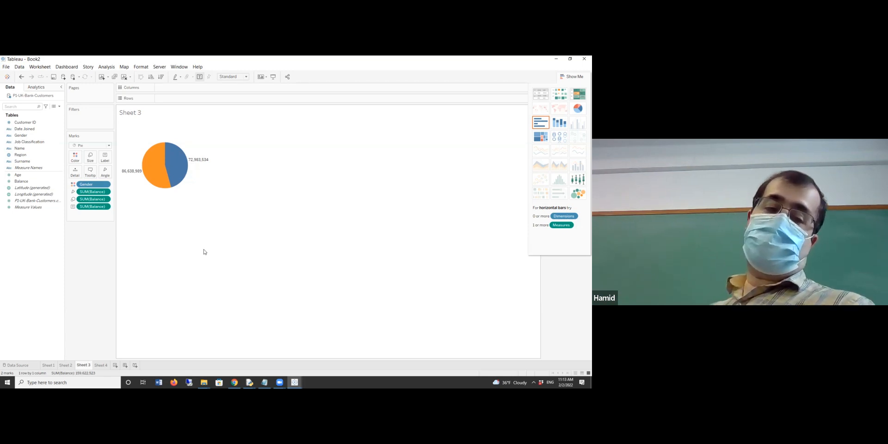
pyautogui.click(49, 366)
pyautogui.click(71, 366)
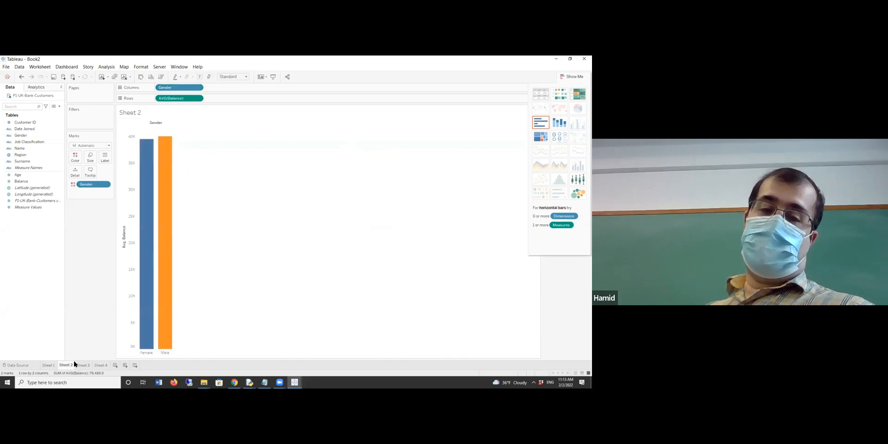
pyautogui.click(83, 365)
pyautogui.click(101, 365)
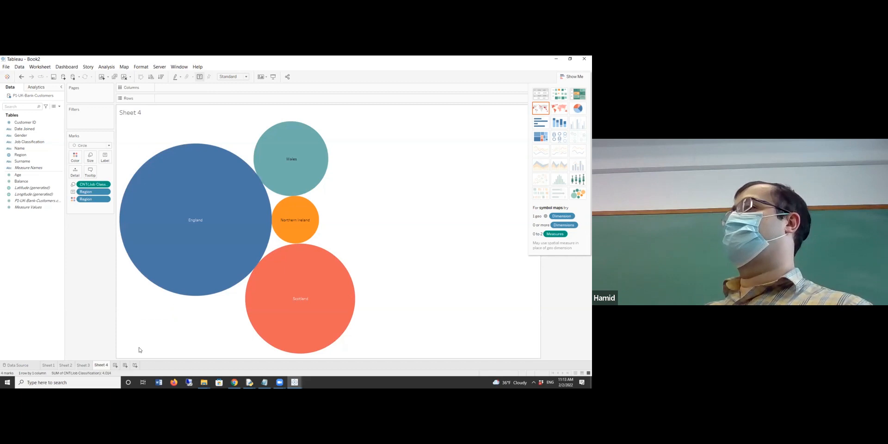
pyautogui.moveTo(350, 337)
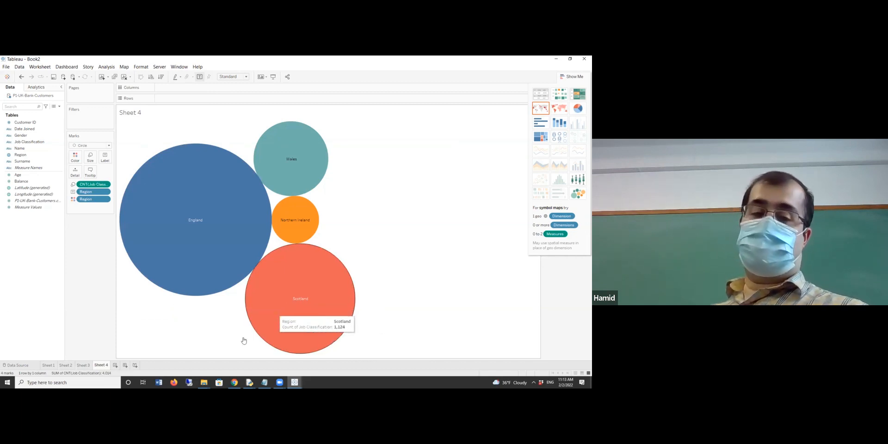
# Widen and heighten the pie chart on Sheet 3 further.
pyautogui.click(83, 366)
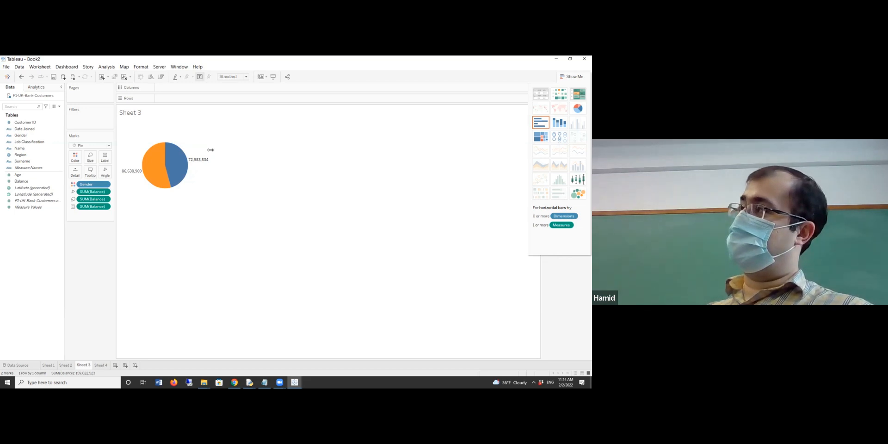
pyautogui.moveTo(211, 150); pyautogui.dragTo(248, 152)
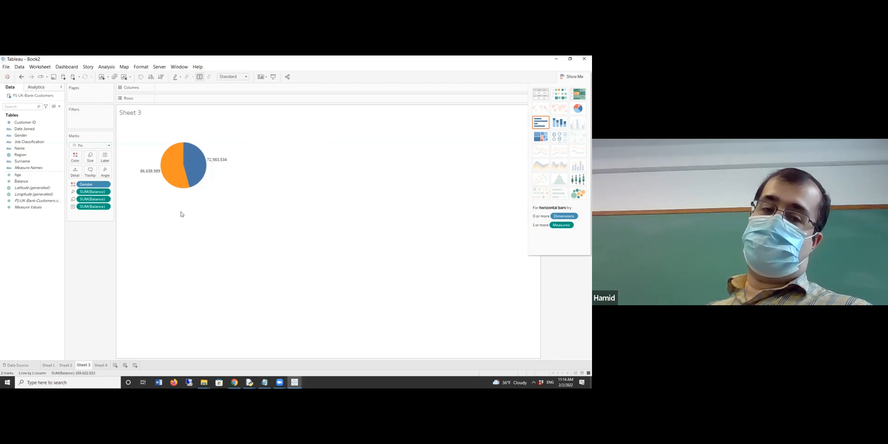
pyautogui.moveTo(180, 211); pyautogui.dragTo(182, 234)
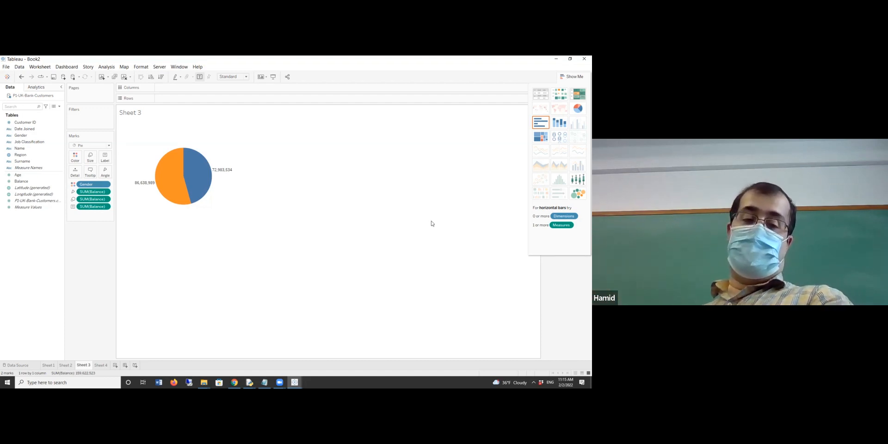
# Create a dashboard and place the Sheet 1 map and the Sheet 2 average balance chart side by side.
pyautogui.click(126, 367)
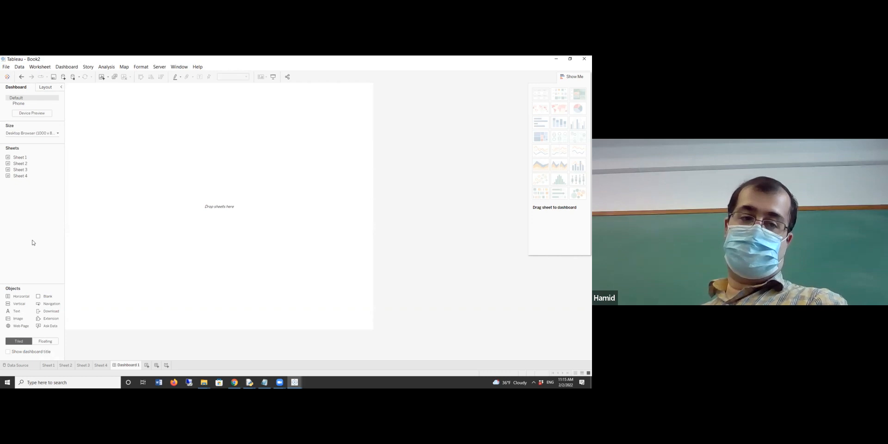
pyautogui.moveTo(21, 160)
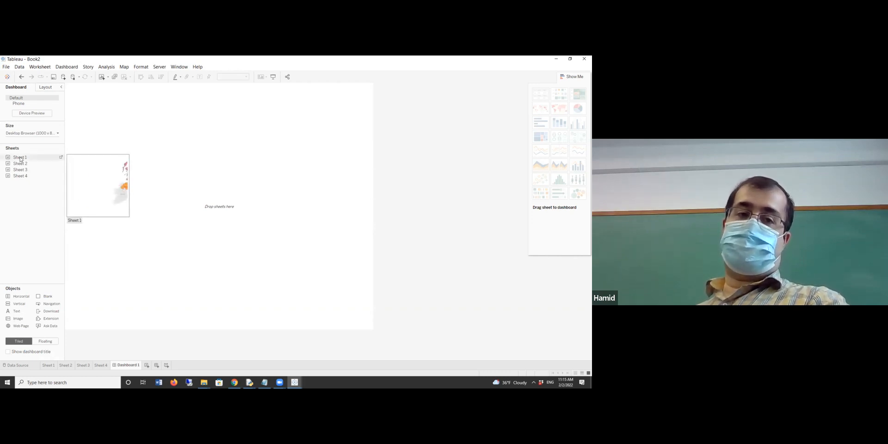
pyautogui.moveTo(21, 159); pyautogui.dragTo(115, 163)
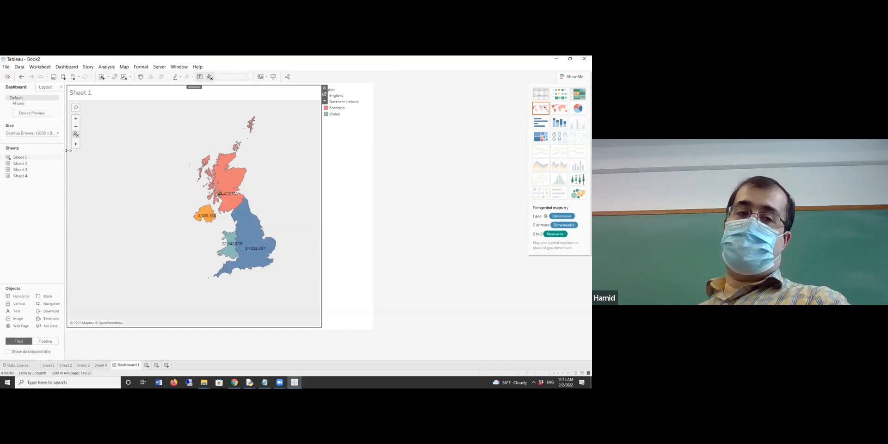
pyautogui.moveTo(24, 165)
pyautogui.moveTo(22, 166); pyautogui.dragTo(242, 226)
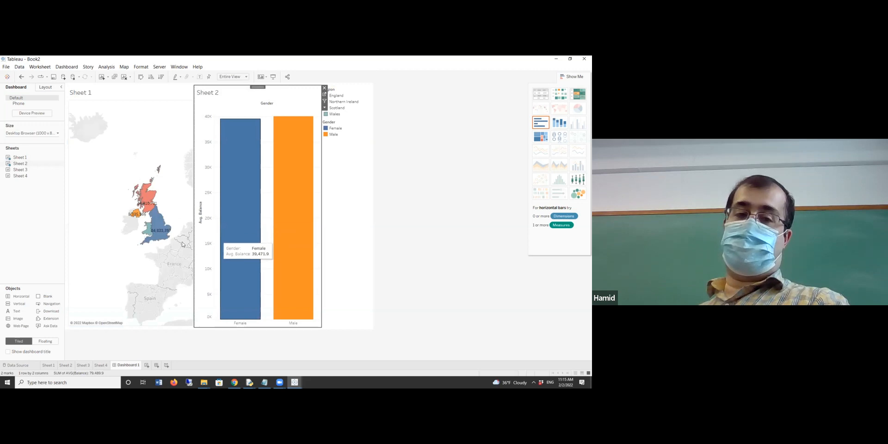
pyautogui.moveTo(298, 183)
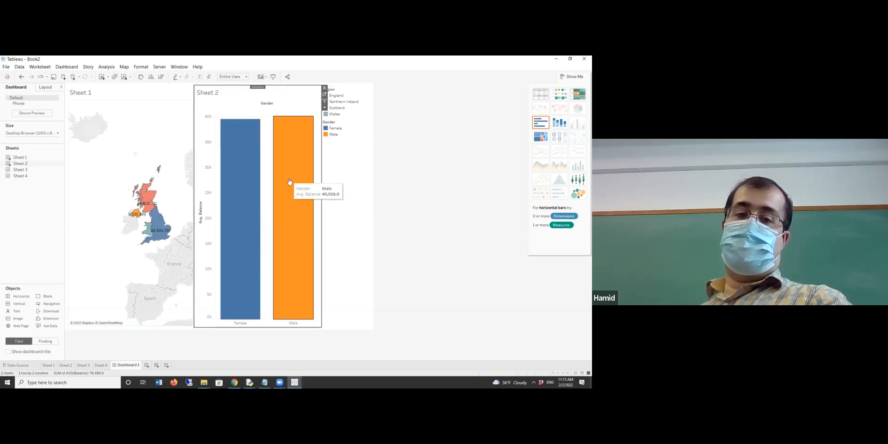
# Add the Sheet 4 bubble chart to the dashboard below Sheet 2.
pyautogui.click(17, 178)
pyautogui.moveTo(18, 177); pyautogui.dragTo(271, 264)
pyautogui.click(414, 211)
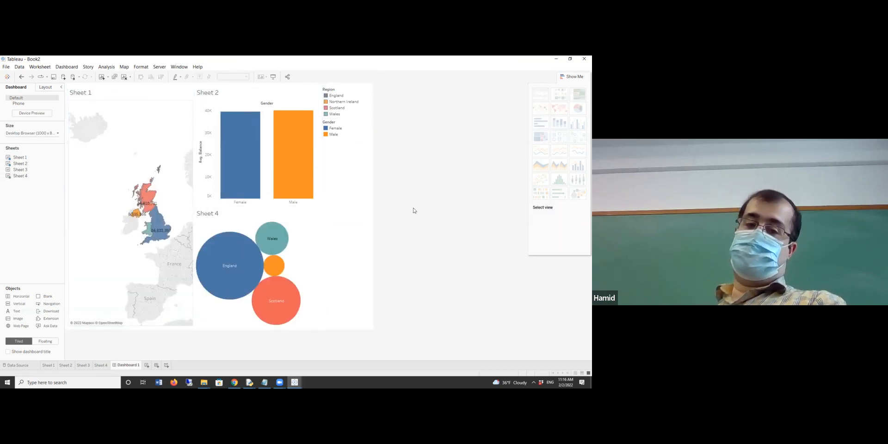
pyautogui.moveTo(255, 255)
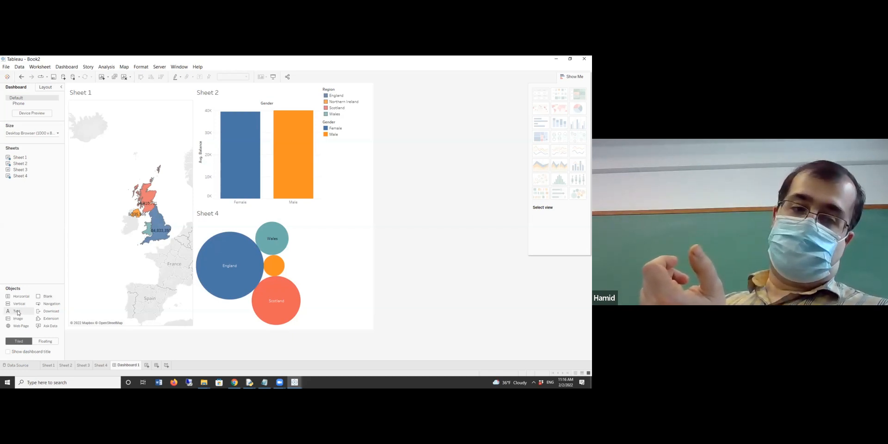
# Add a text object below the Sheet 1 map reading "map of england that shows bank's performance".
pyautogui.moveTo(22, 311); pyautogui.dragTo(120, 284)
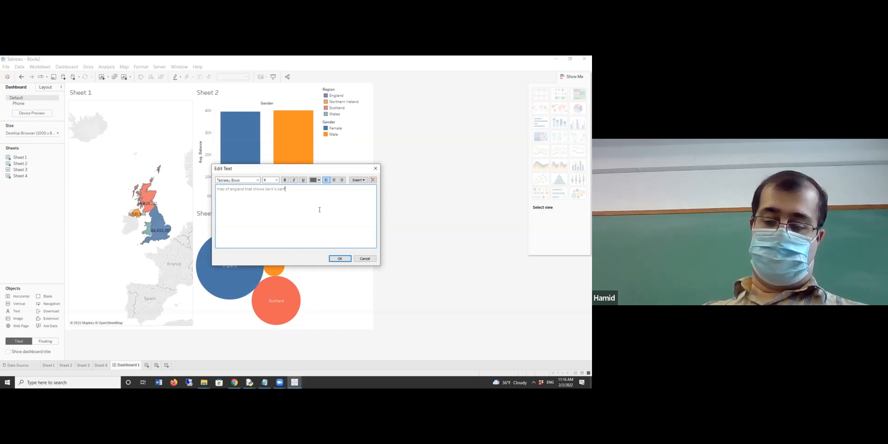
pyautogui.write('ance')
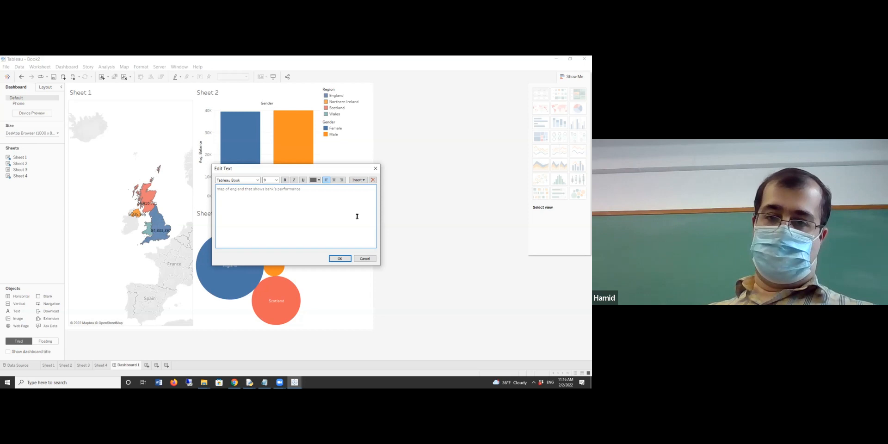
pyautogui.click(340, 258)
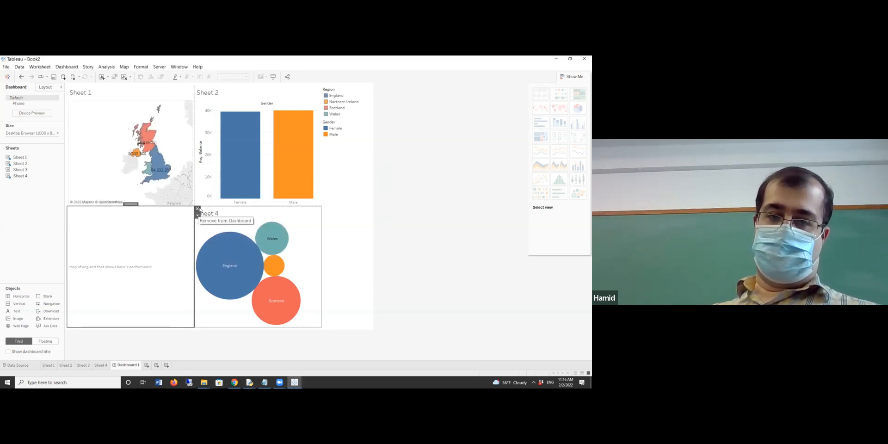
# Reopen the text object's content without changing it and remove the object from the dashboard.
pyautogui.doubleClick(107, 270)
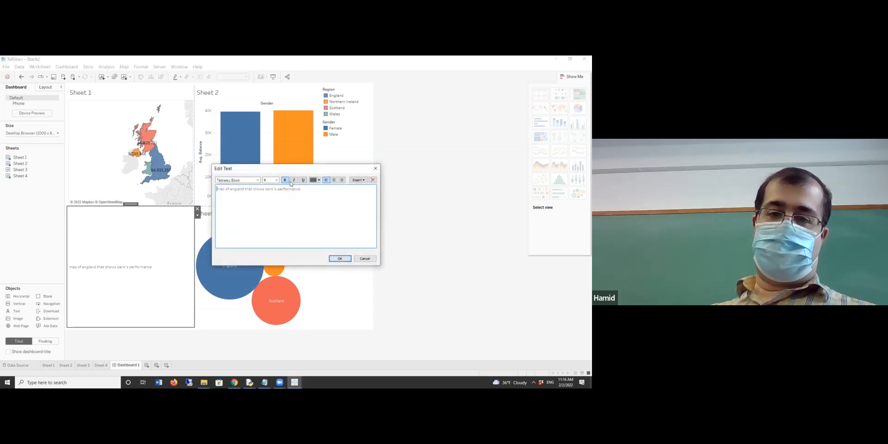
pyautogui.click(364, 259)
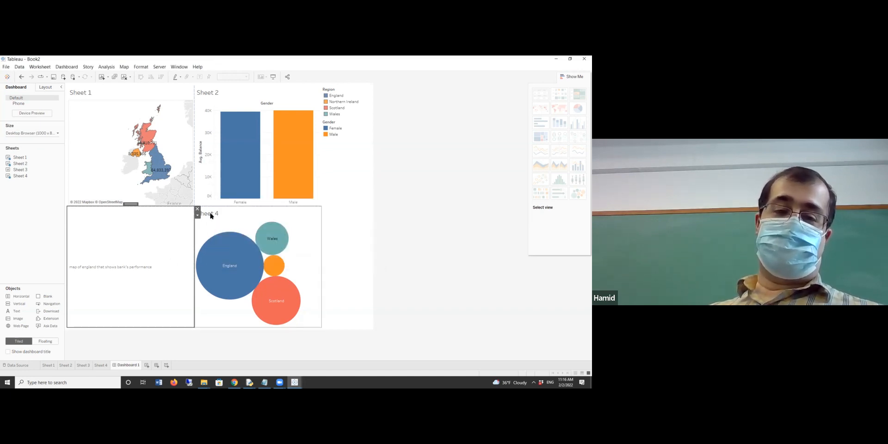
pyautogui.press('Delete')
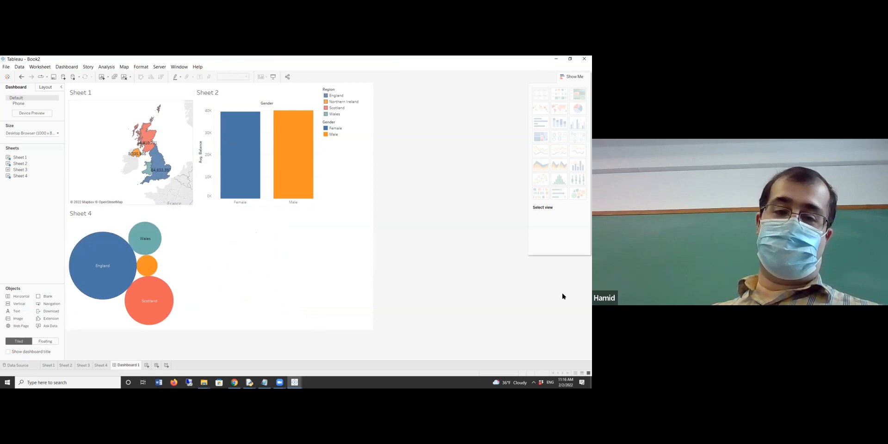
# Increase the height of the Sheet 1 and Sheet 2 row and widen the legend column of the dashboard.
pyautogui.click(144, 199)
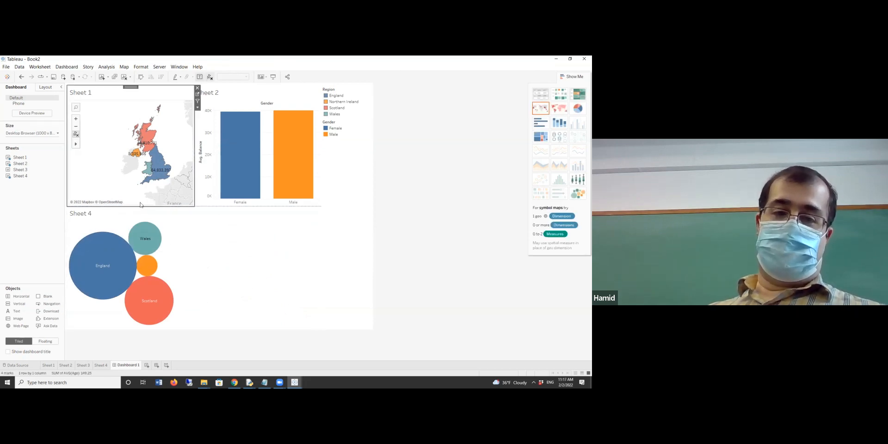
pyautogui.moveTo(142, 204); pyautogui.dragTo(150, 248)
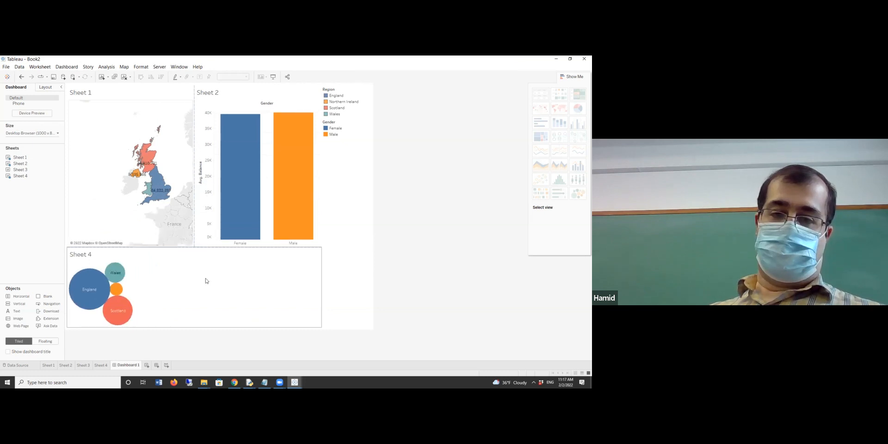
pyautogui.click(204, 280)
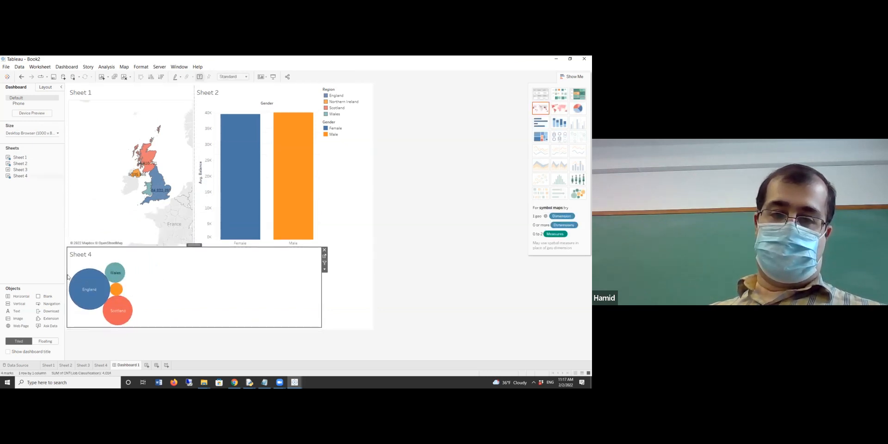
pyautogui.moveTo(65, 274)
pyautogui.mouseDown()
pyautogui.moveTo(212, 266)
pyautogui.moveTo(80, 273)
pyautogui.mouseUp()
pyautogui.moveTo(335, 293); pyautogui.dragTo(203, 310)
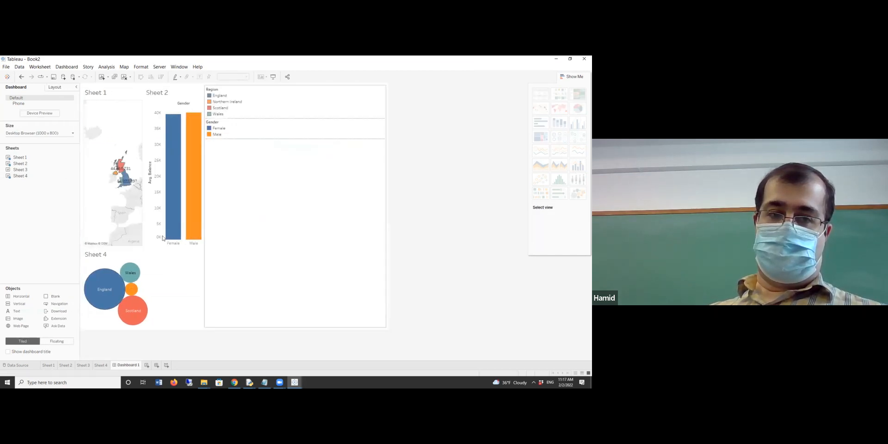
# Remove the narrow Sheet 1 map and add it again in the legend column, below the Gender legend.
pyautogui.click(136, 100)
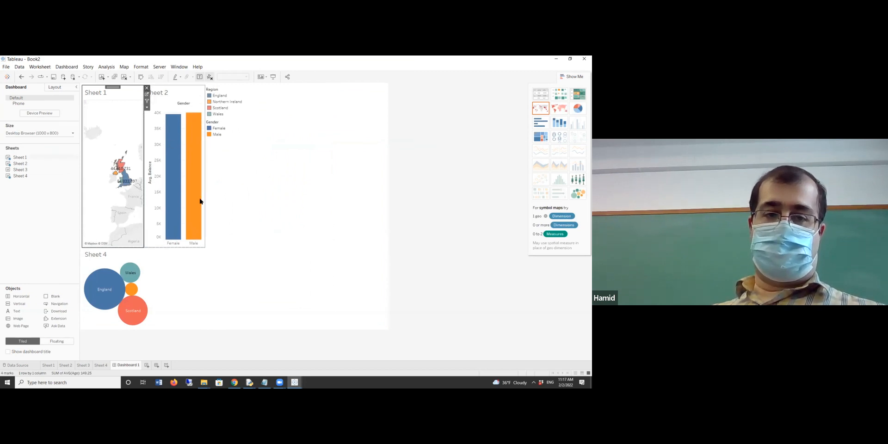
pyautogui.click(147, 88)
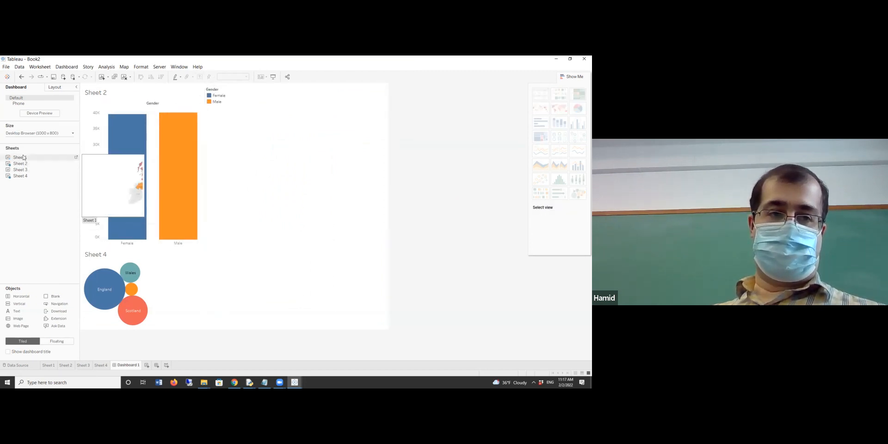
pyautogui.moveTo(23, 158); pyautogui.dragTo(284, 162)
pyautogui.moveTo(283, 166); pyautogui.dragTo(279, 187)
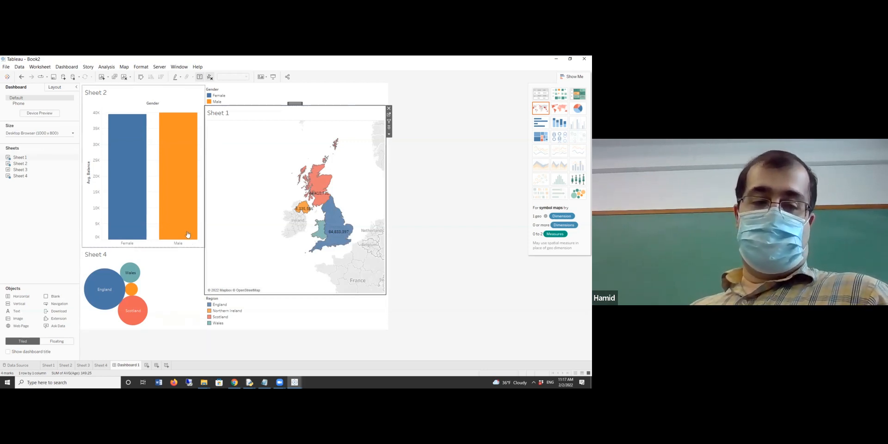
# Select bars on Sheet 2 and regions on the Sheet 1 map to check whether the other charts respond, and clear the selection.
pyautogui.click(185, 201)
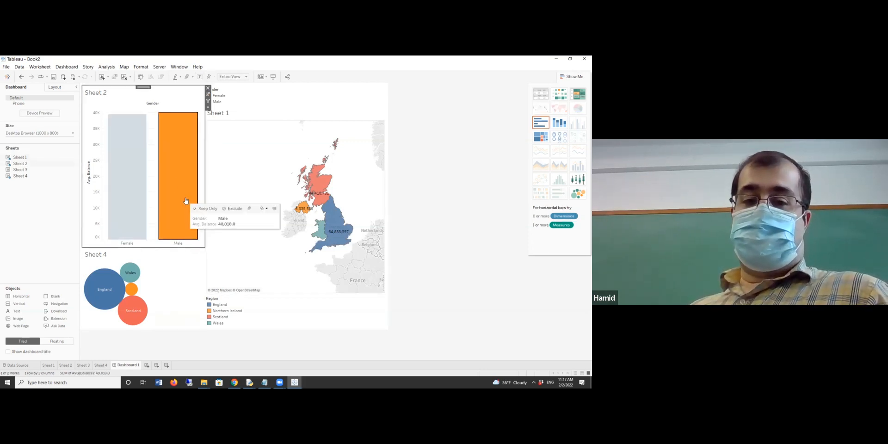
pyautogui.click(135, 158)
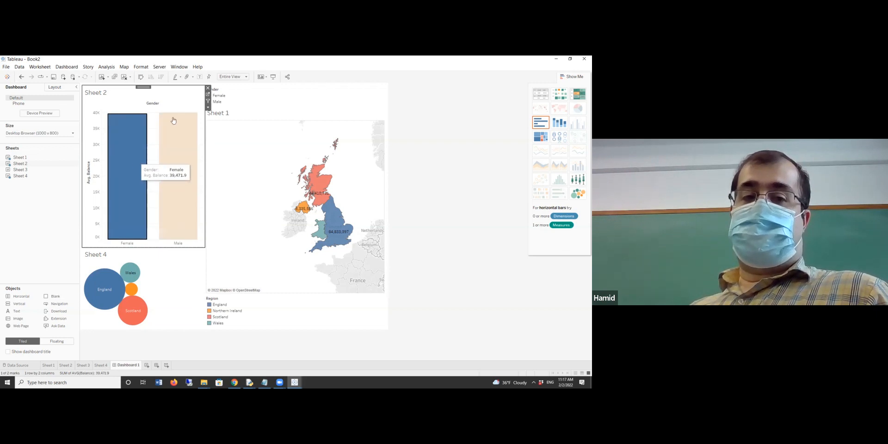
pyautogui.click(316, 180)
pyautogui.click(343, 225)
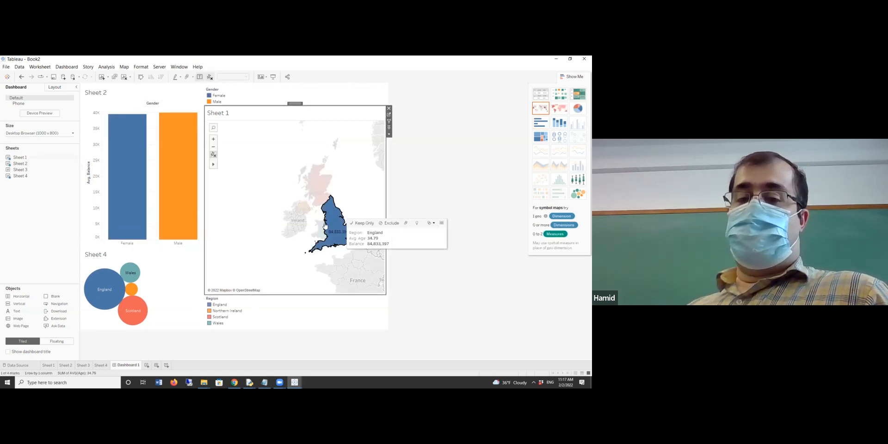
pyautogui.click(303, 207)
pyautogui.click(256, 202)
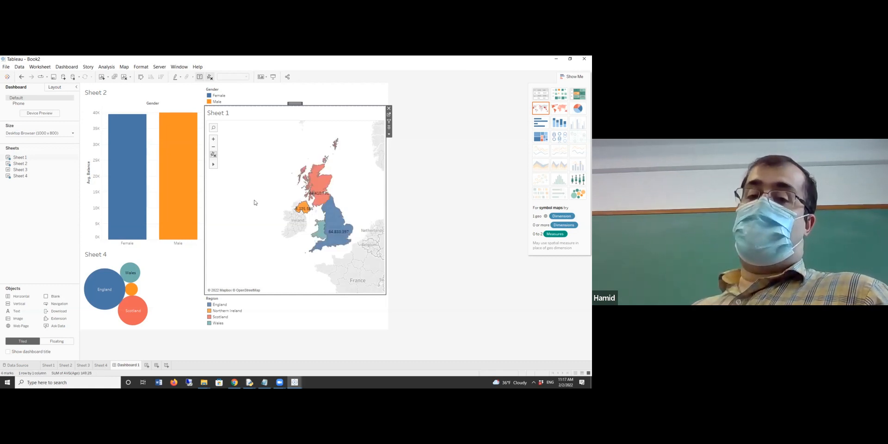
# Set Sheet 1, Sheet 2 and Sheet 4 to be used as filters on the dashboard.
pyautogui.click(389, 134)
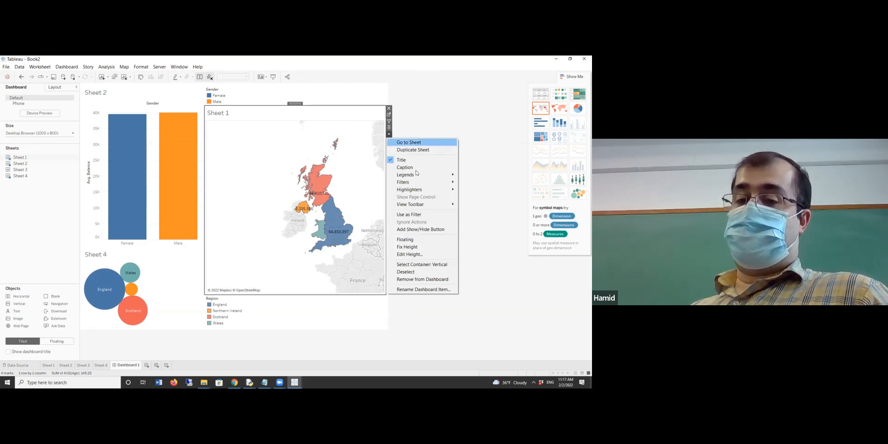
pyautogui.click(433, 215)
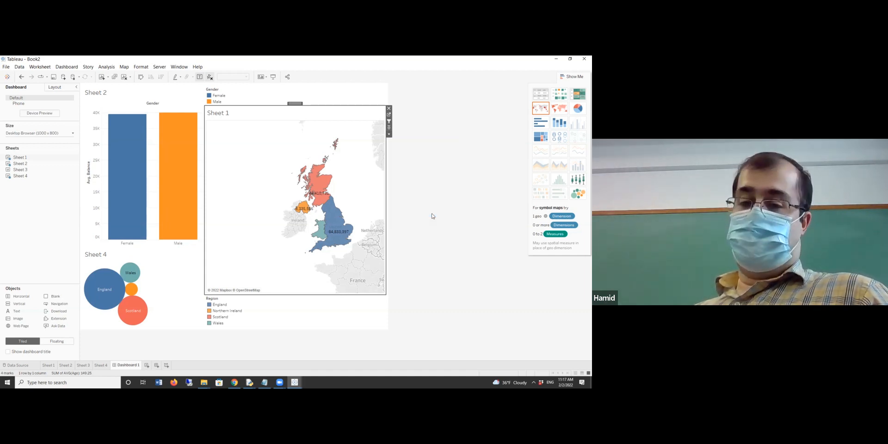
pyautogui.click(175, 96)
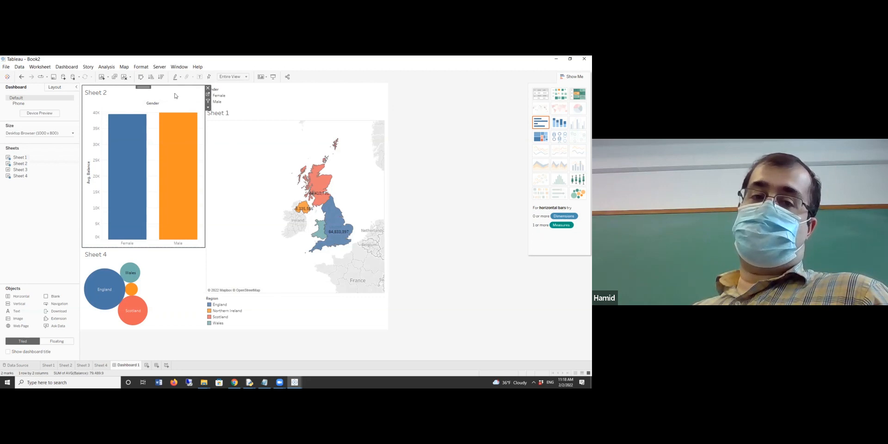
pyautogui.click(208, 108)
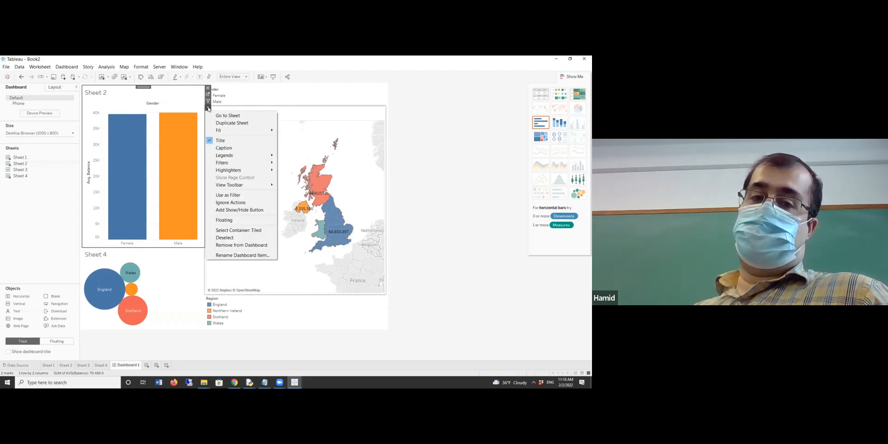
pyautogui.click(233, 195)
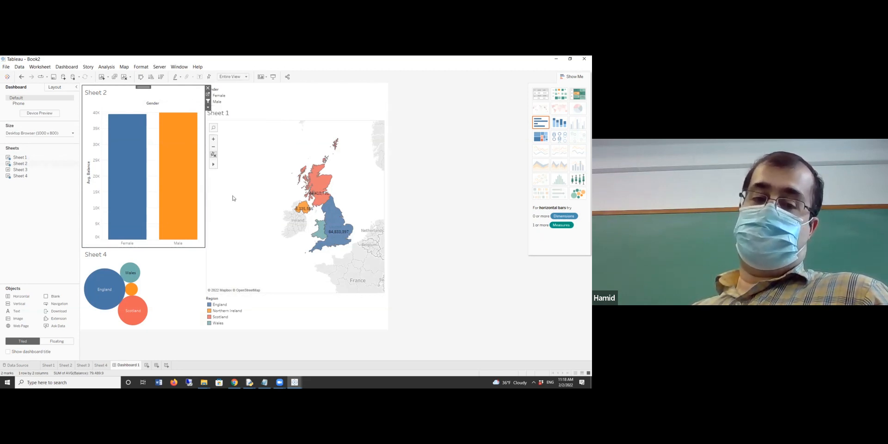
pyautogui.click(190, 279)
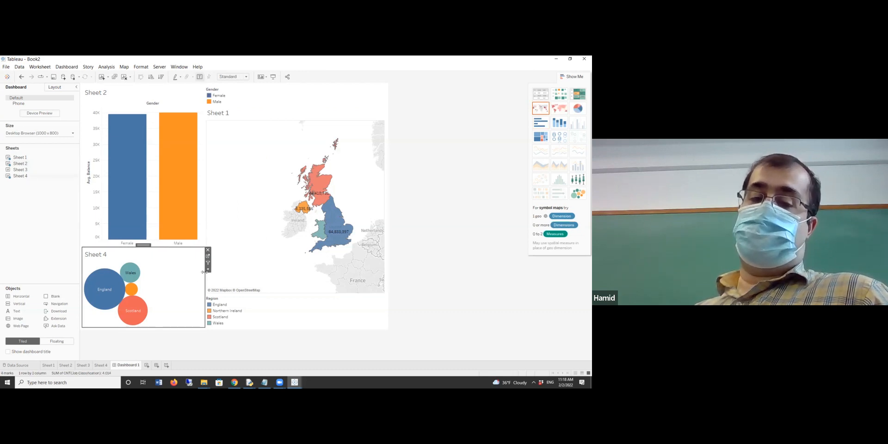
pyautogui.rightClick(206, 271)
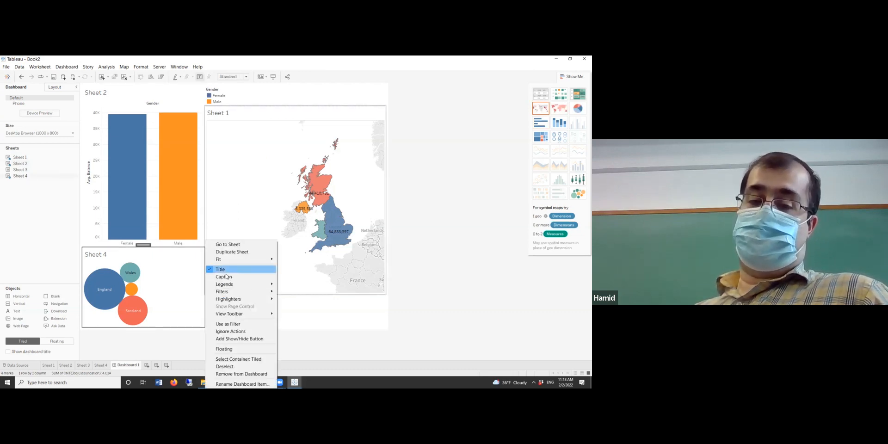
pyautogui.click(228, 326)
pyautogui.click(406, 290)
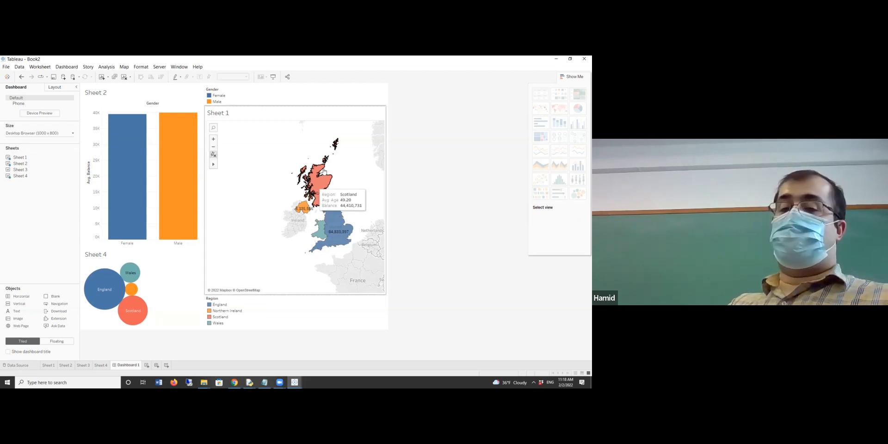
# Filter the dashboard to Scotland from the map, examine the bar and bubble charts, and clear the selection.
pyautogui.moveTo(333, 185)
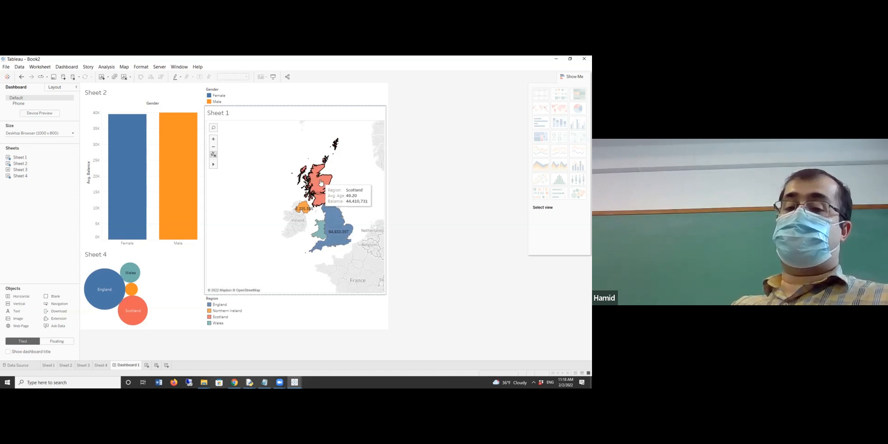
pyautogui.click(321, 182)
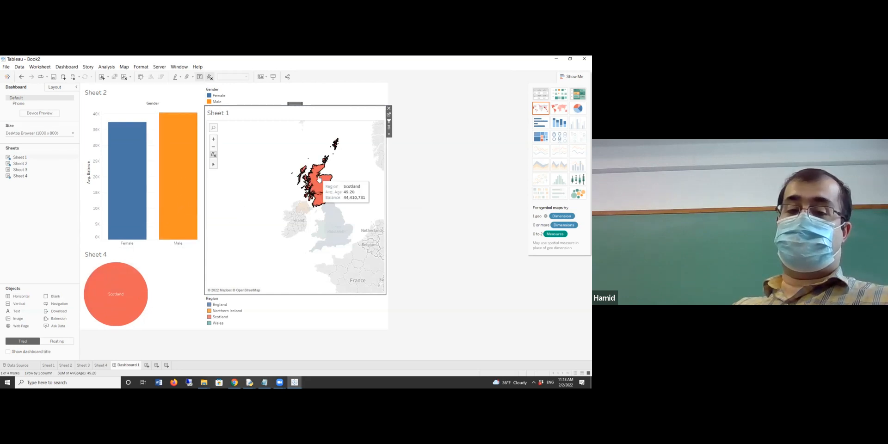
pyautogui.moveTo(130, 308)
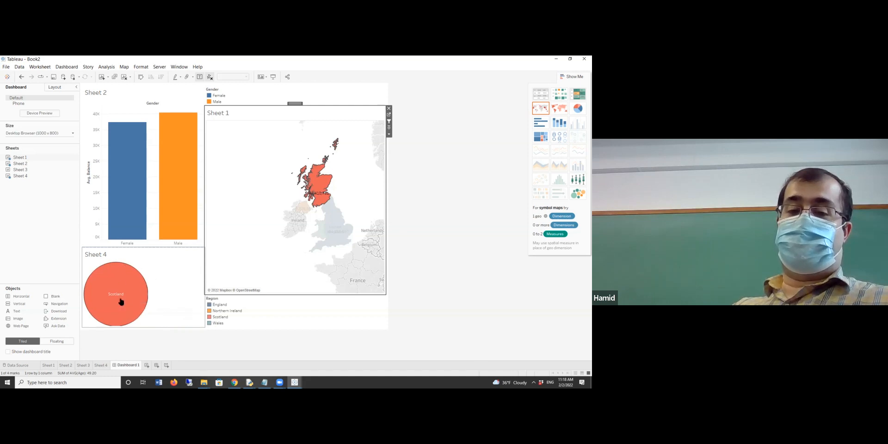
pyautogui.moveTo(172, 153)
pyautogui.moveTo(132, 277)
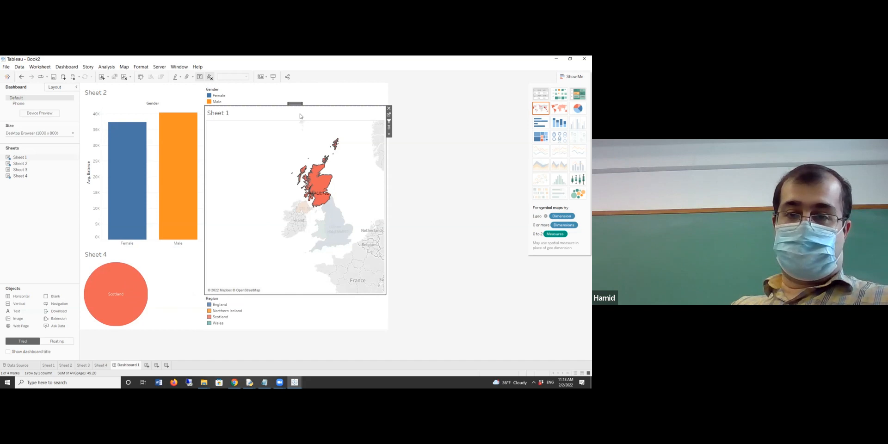
pyautogui.click(264, 173)
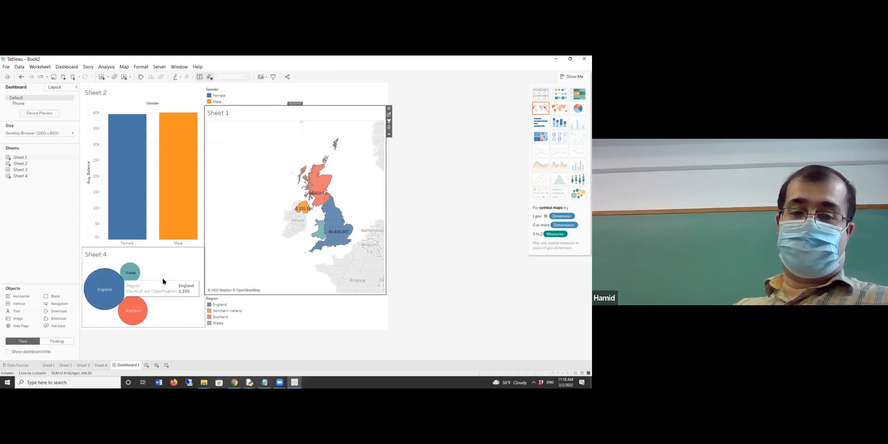
# Filter the dashboard from the map by Scotland and by England, comparing the average balances by gender.
pyautogui.click(321, 185)
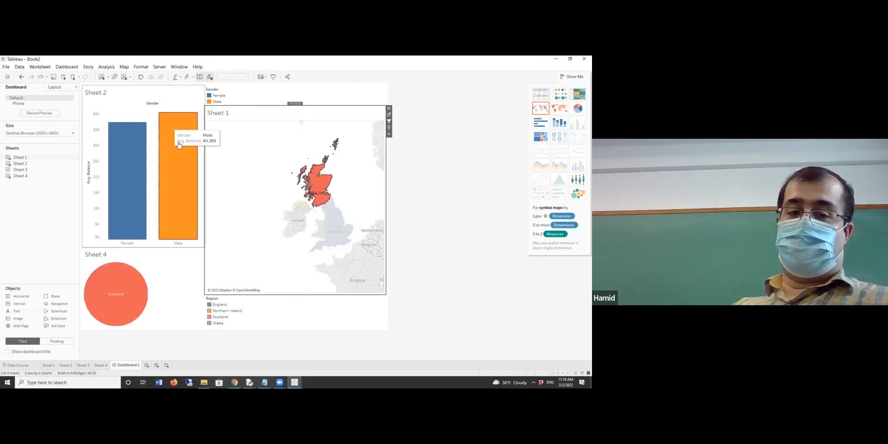
pyautogui.moveTo(346, 222)
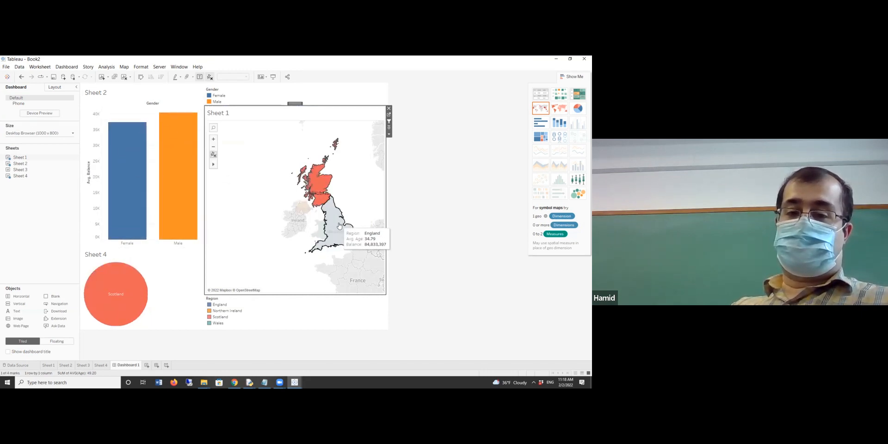
pyautogui.click(335, 217)
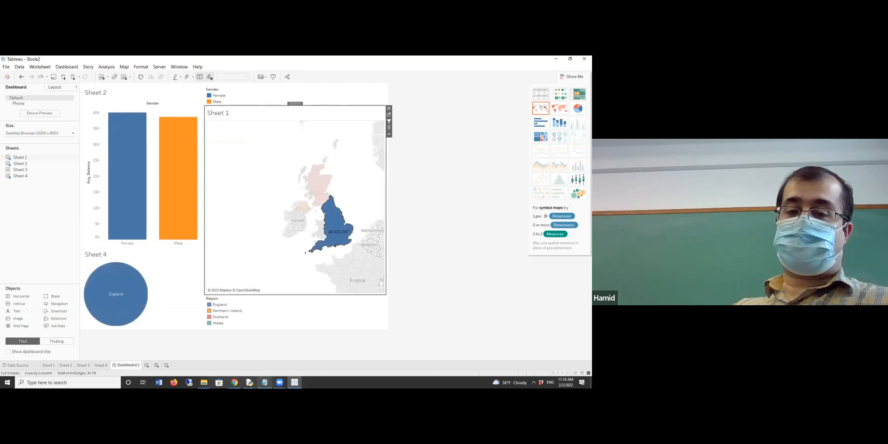
pyautogui.moveTo(335, 239)
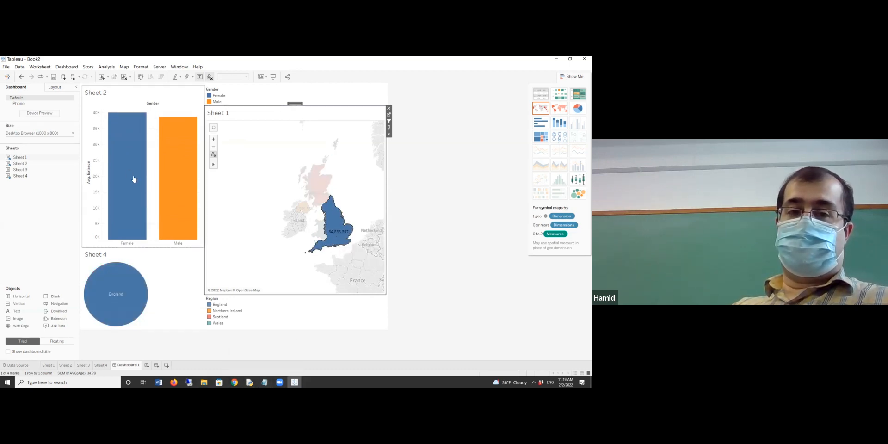
pyautogui.moveTo(122, 160)
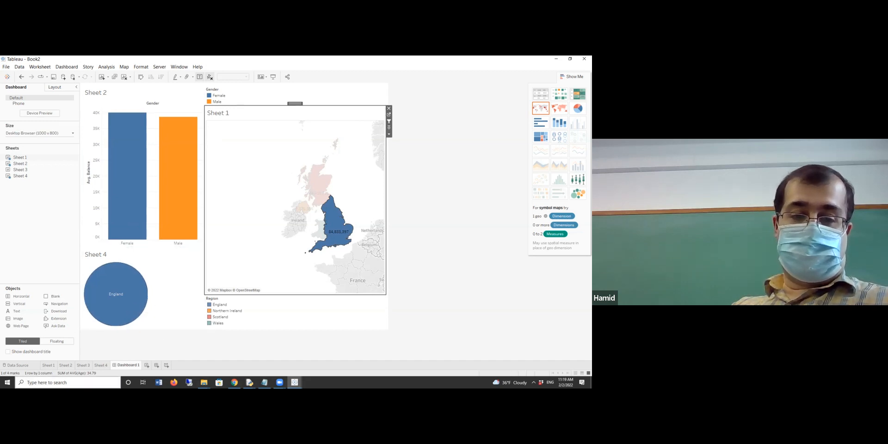
# Compare the Sheet 4 worksheet with the England filter applied and cleared, returning to Dashboard 1 each time.
pyautogui.click(101, 364)
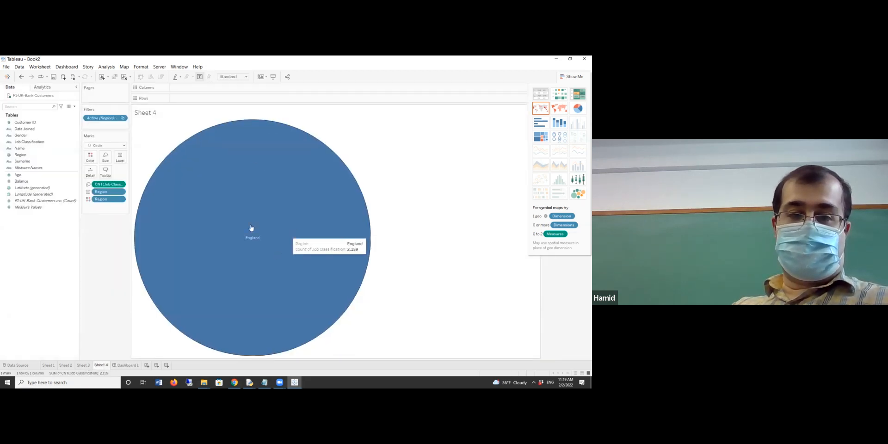
pyautogui.click(125, 365)
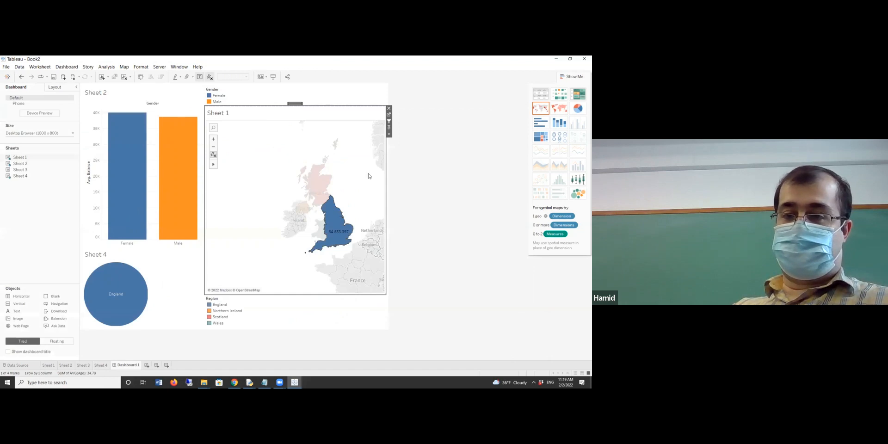
pyautogui.click(95, 365)
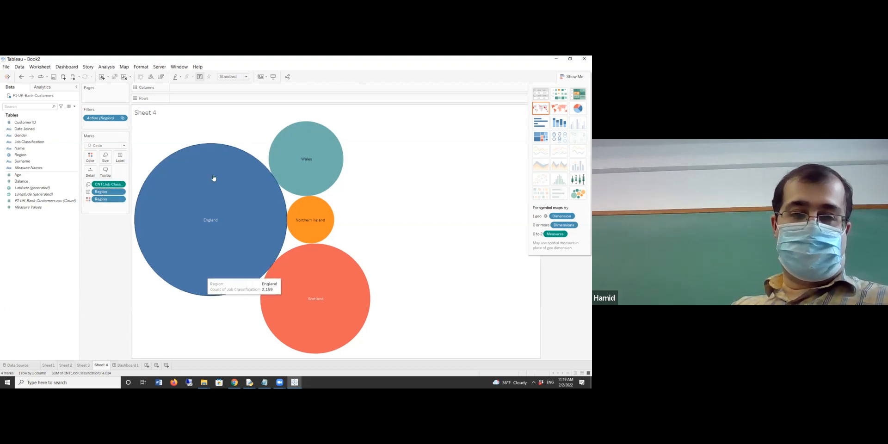
pyautogui.click(125, 365)
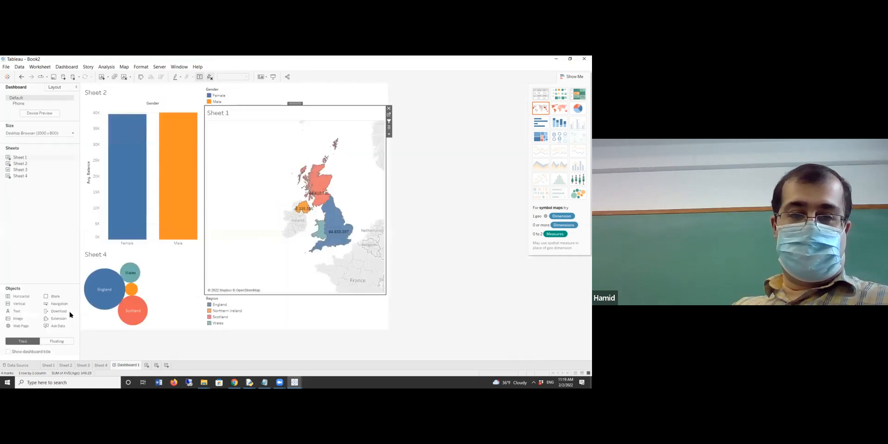
# Filter the dashboard from the Sheet 4 bubbles by England and by Scotland, examining the bar chart and map.
pyautogui.click(109, 294)
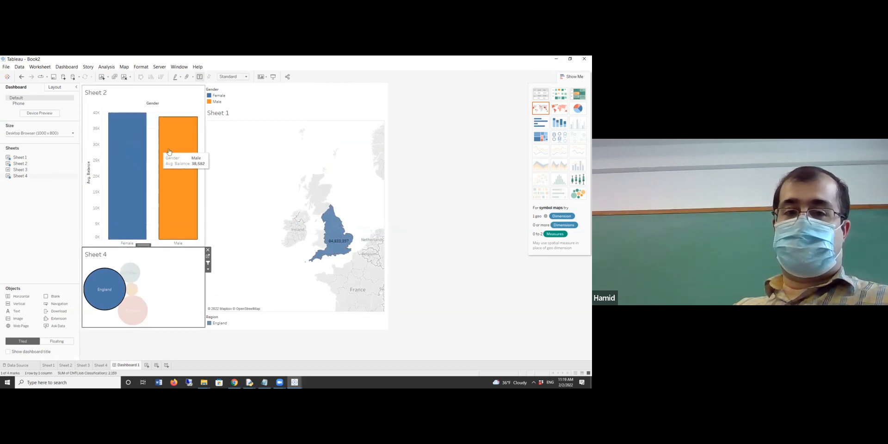
pyautogui.moveTo(147, 167)
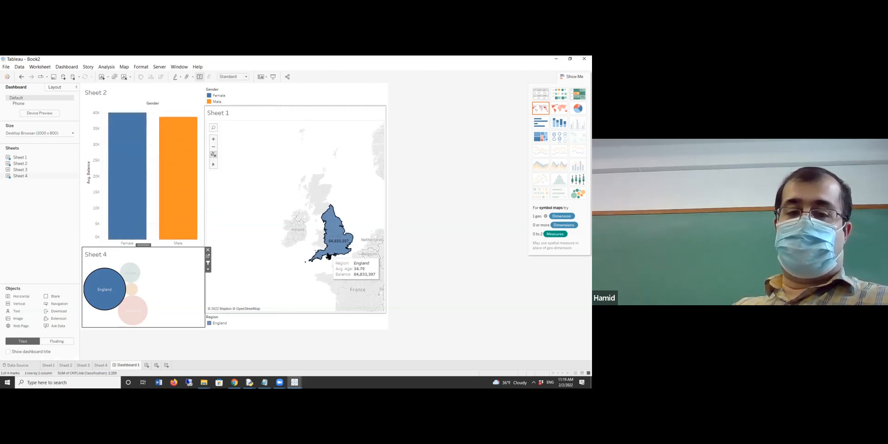
pyautogui.click(139, 315)
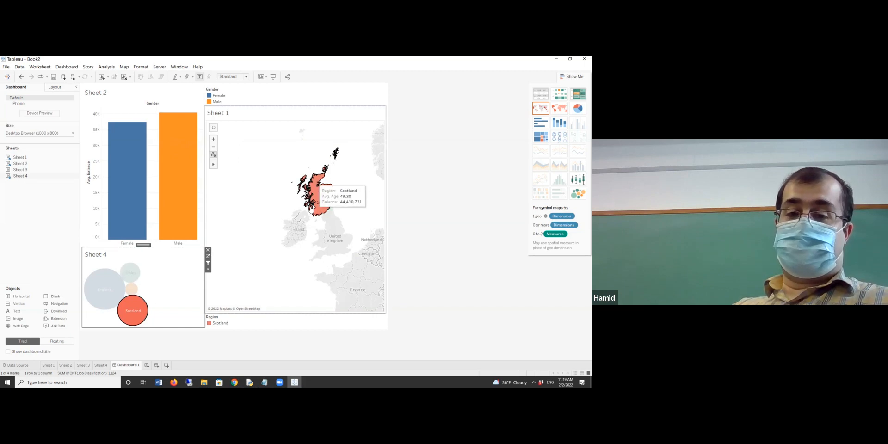
pyautogui.click(303, 217)
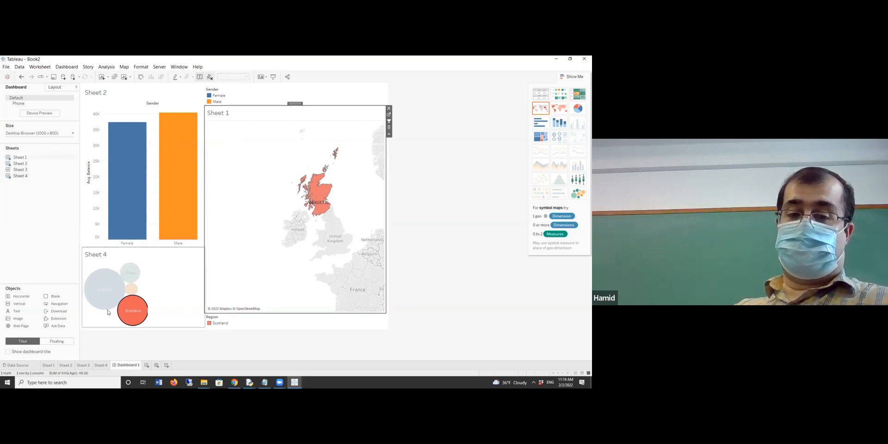
# Filter the dashboard from the bubble chart by Northern Ireland, Wales, Scotland and England, comparing average balances by gender.
pyautogui.click(132, 289)
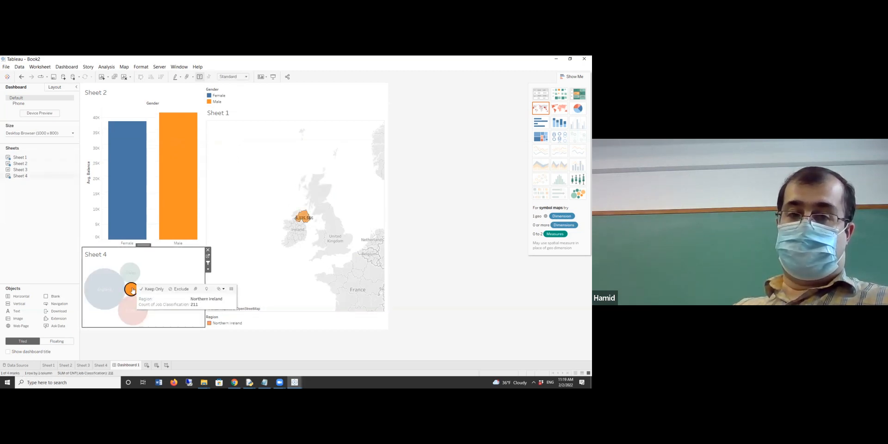
pyautogui.click(132, 290)
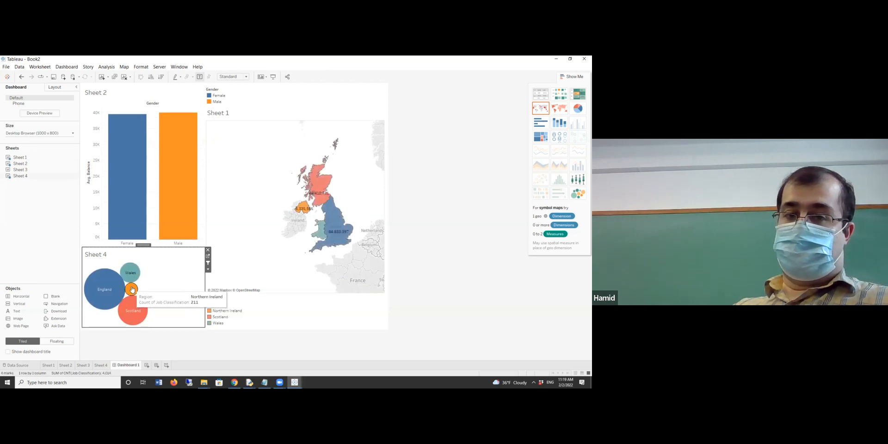
pyautogui.click(132, 289)
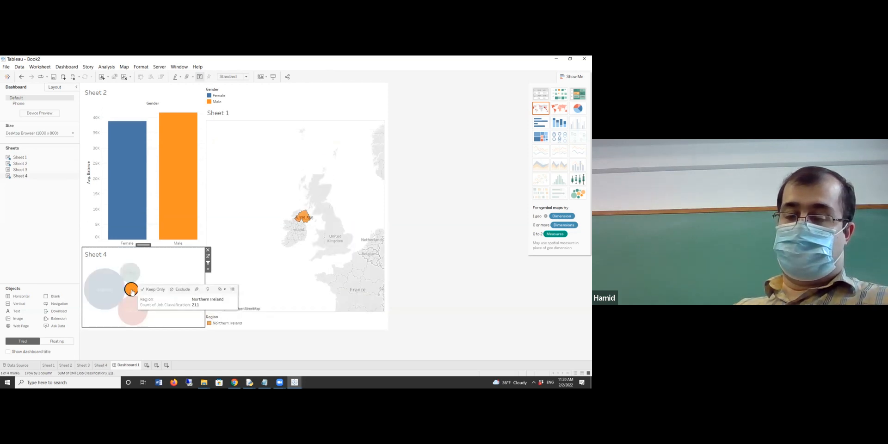
pyautogui.click(135, 272)
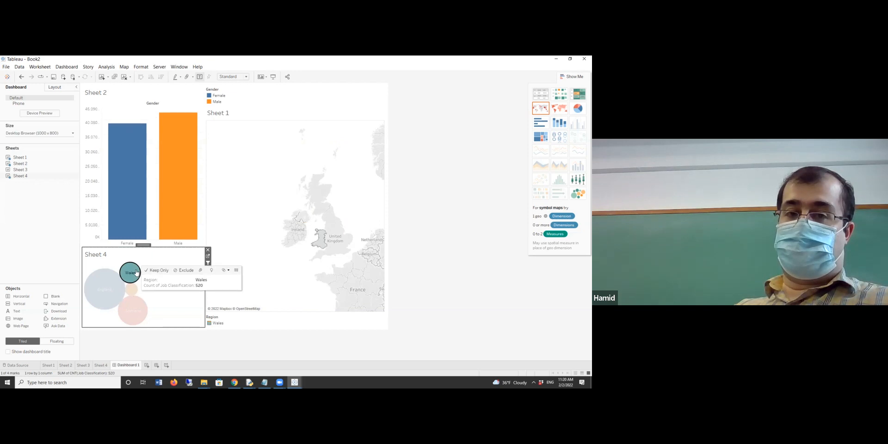
pyautogui.click(139, 312)
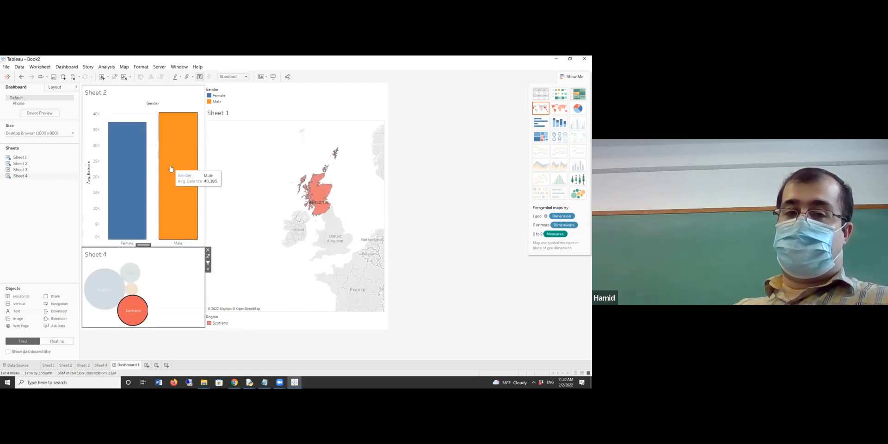
pyautogui.click(105, 287)
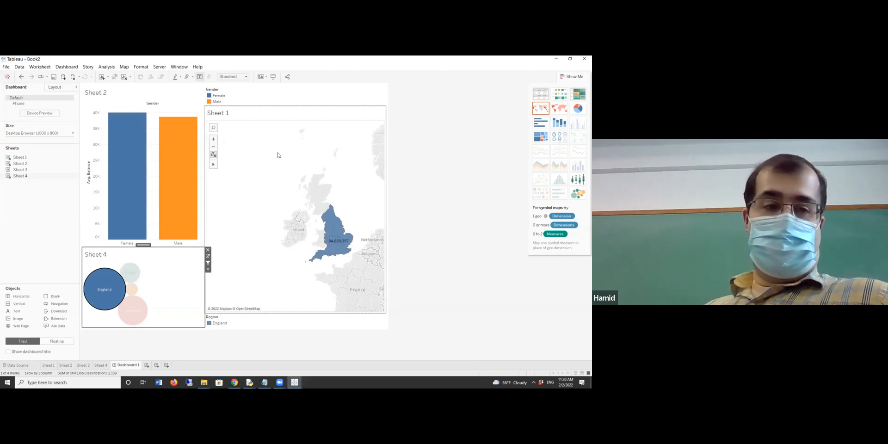
# Replace the Sheet 4 bubble chart on the dashboard with the Sheet 3 pie chart, placed below Sheet 2.
pyautogui.moveTo(18, 171)
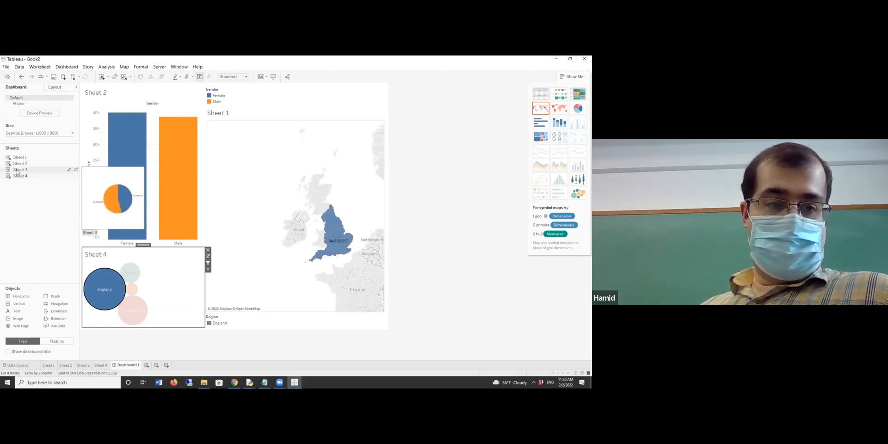
pyautogui.click(176, 263)
pyautogui.click(208, 250)
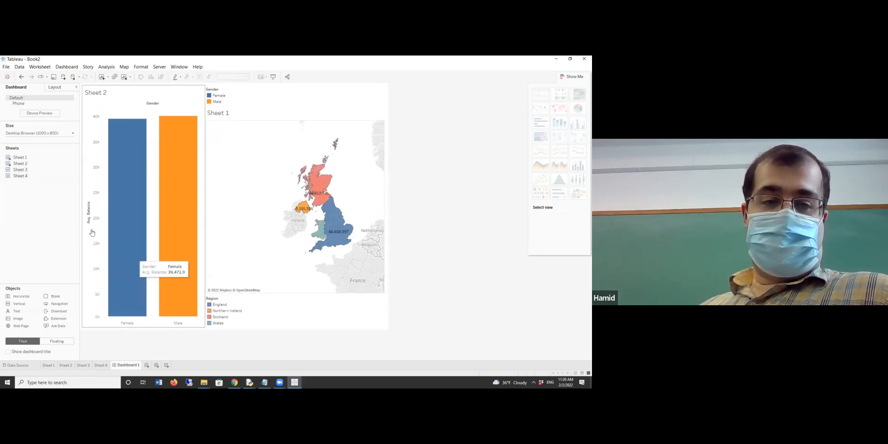
pyautogui.moveTo(21, 170); pyautogui.dragTo(150, 279)
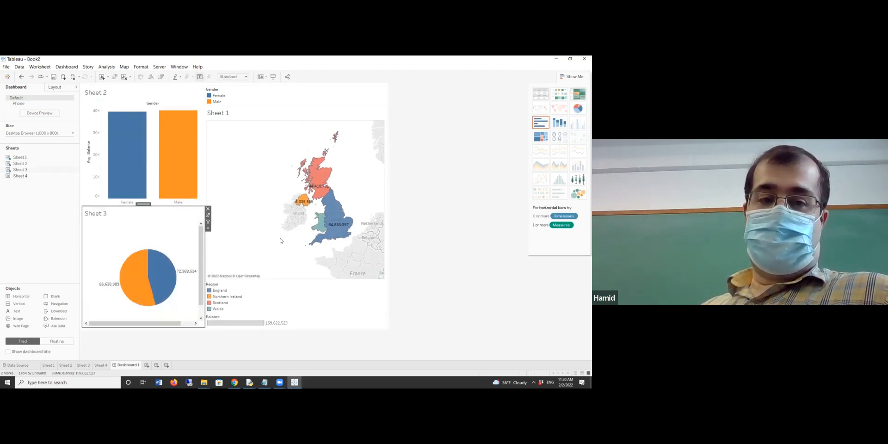
pyautogui.click(423, 290)
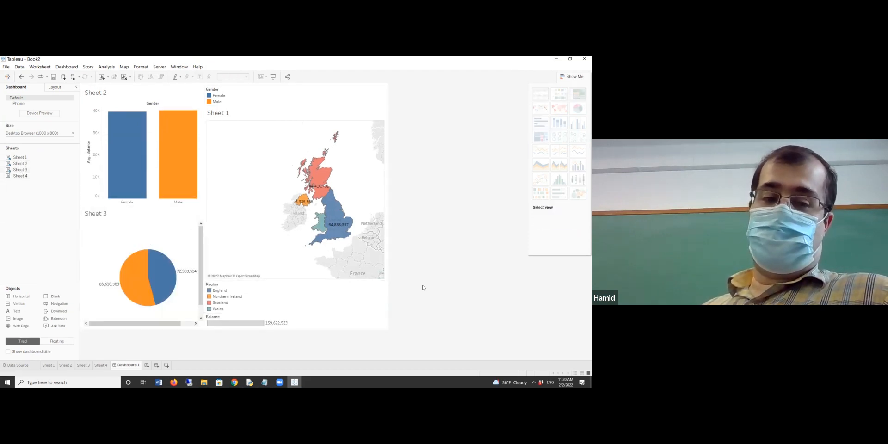
# Filter the dashboard by individual map regions, including Scotland and Northern Ireland, and examine the pie chart's gender split.
pyautogui.click(323, 227)
pyautogui.click(331, 206)
pyautogui.click(305, 198)
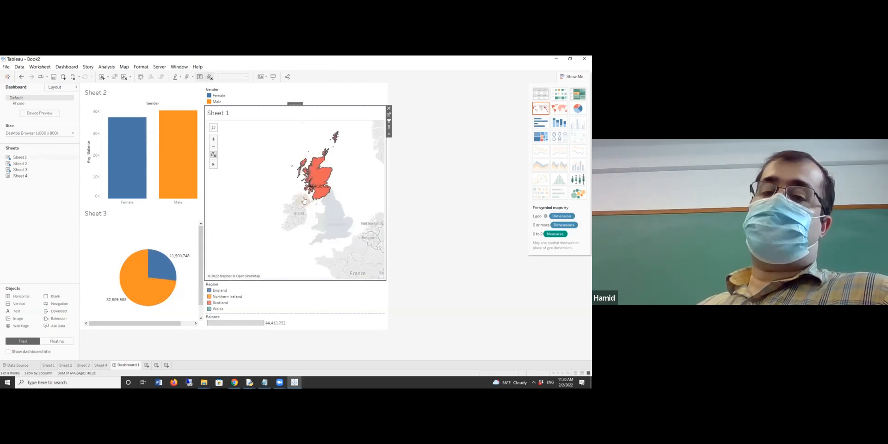
pyautogui.click(304, 200)
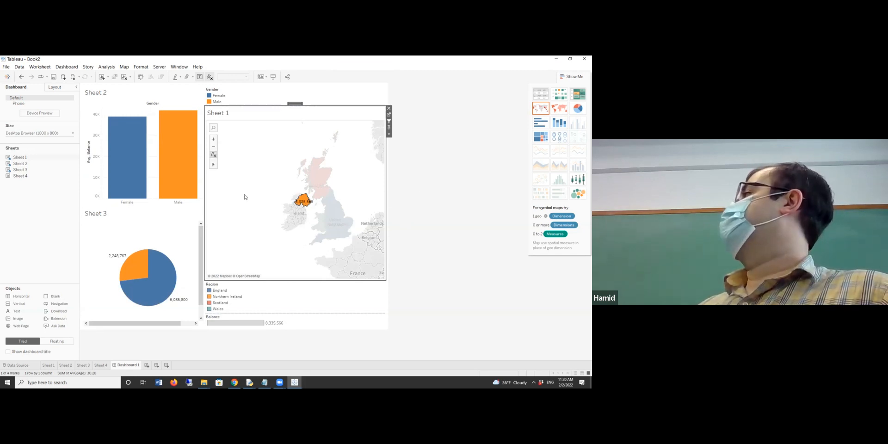
# Filter the dashboard by the Male bar together with Northern Ireland, examine the charts, and clear both selections.
pyautogui.click(179, 194)
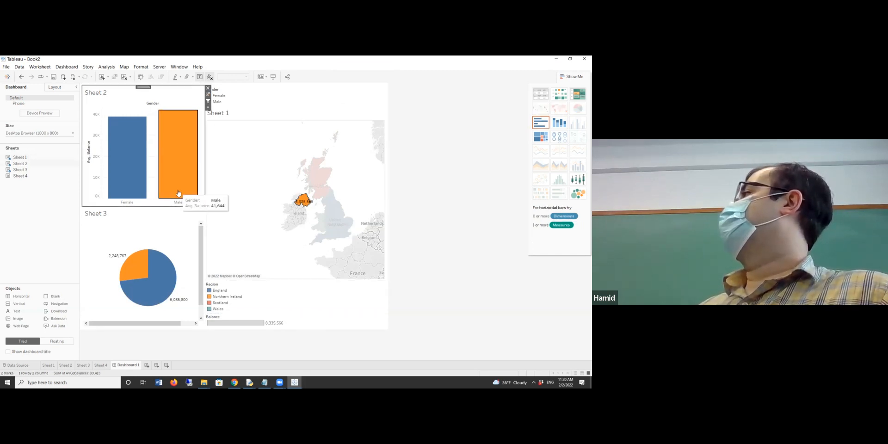
pyautogui.click(179, 193)
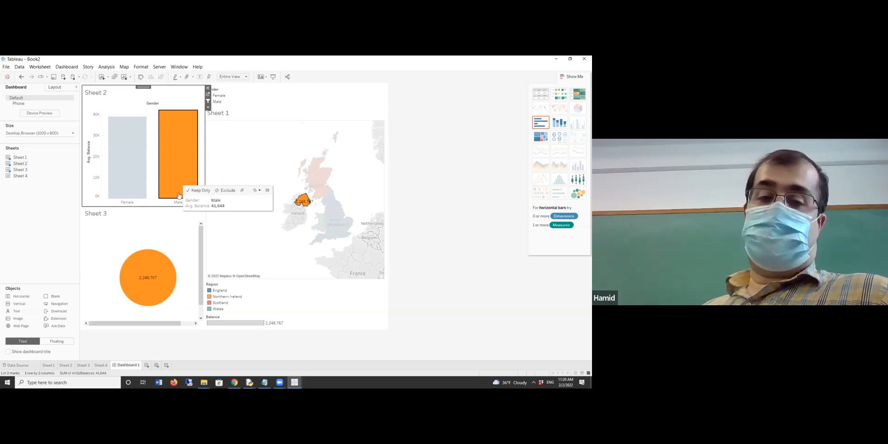
pyautogui.click(301, 200)
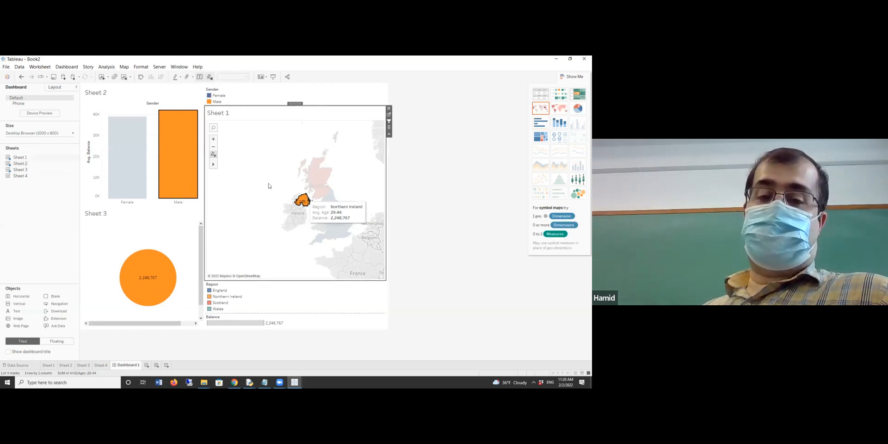
pyautogui.click(253, 211)
pyautogui.click(138, 260)
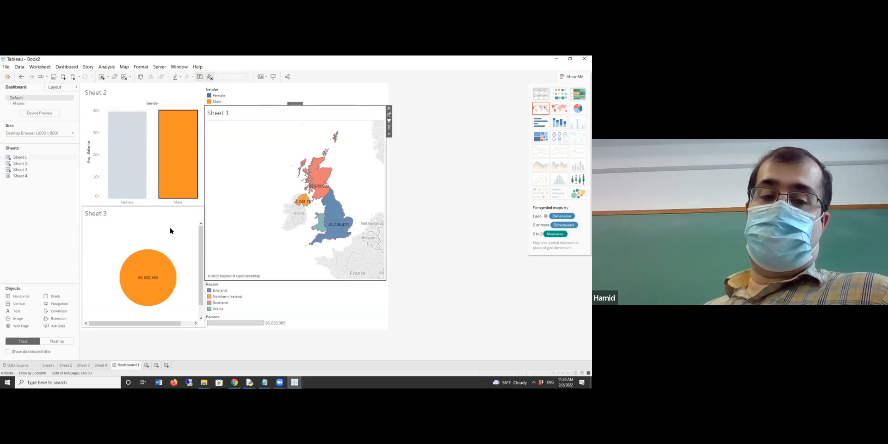
pyautogui.click(157, 184)
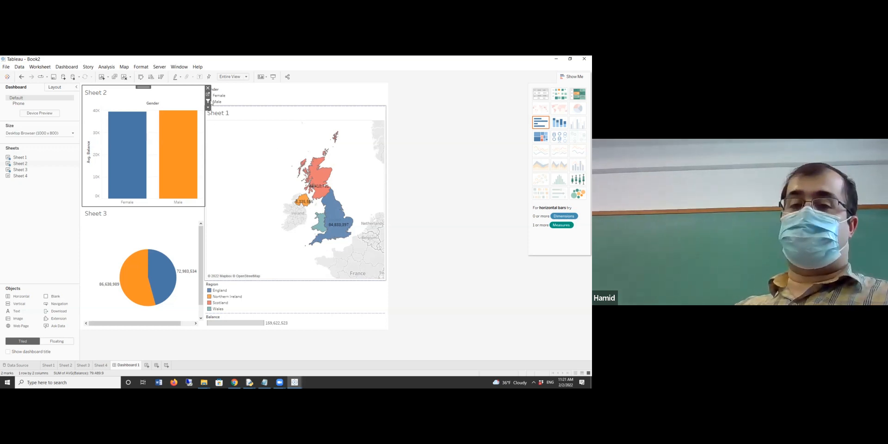
# Replace the title of the Sheet 1 map on the dashboard with "Map".
pyautogui.click(220, 116)
pyautogui.doubleClick(219, 115)
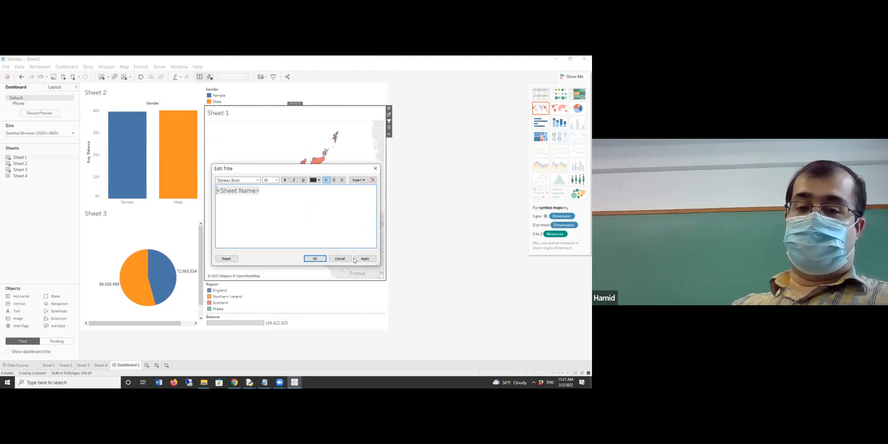
pyautogui.moveTo(271, 193); pyautogui.dragTo(217, 191)
pyautogui.write('Map')
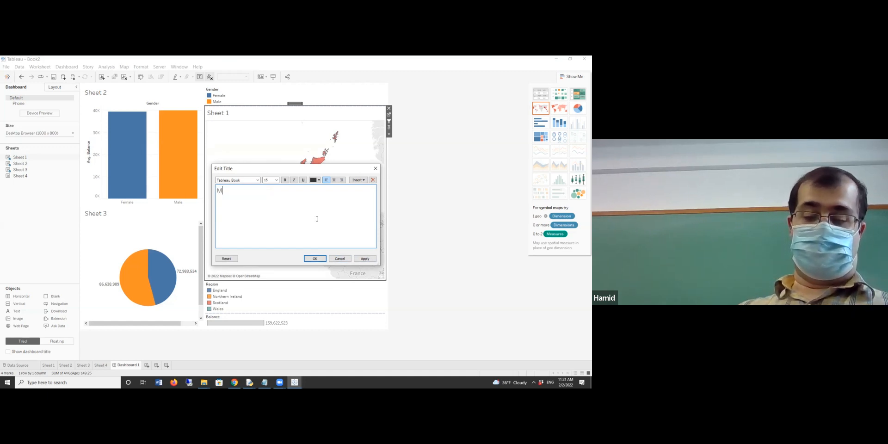
pyautogui.click(314, 259)
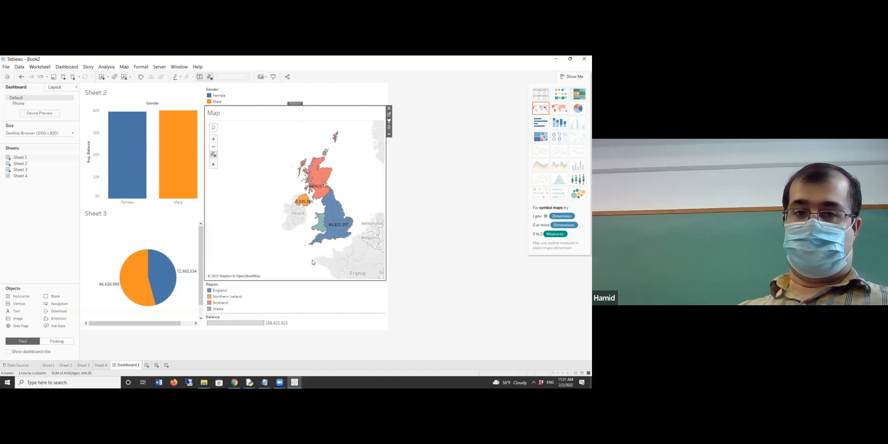
# Replace the title of the Sheet 2 bar chart with "Average Balance".
pyautogui.doubleClick(99, 94)
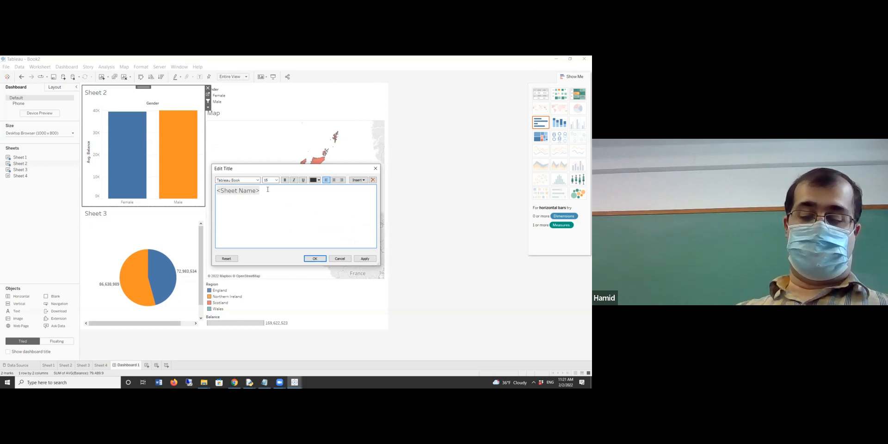
pyautogui.write('Average')
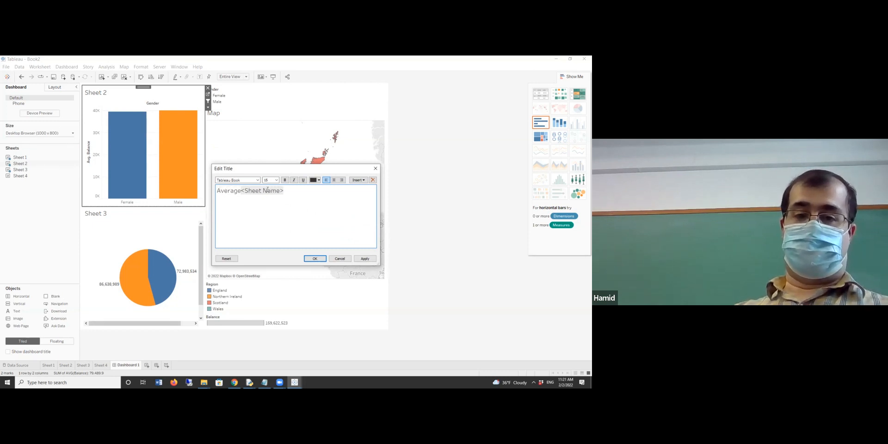
pyautogui.press('Delete')
pyautogui.press('Delete')
pyautogui.press('Delete')
pyautogui.press('Delete')
pyautogui.press('Delete')
pyautogui.press('Delete')
pyautogui.press('Delete')
pyautogui.press('Delete')
pyautogui.press('Delete')
pyautogui.press('Delete')
pyautogui.press('Delete')
pyautogui.press('Delete')
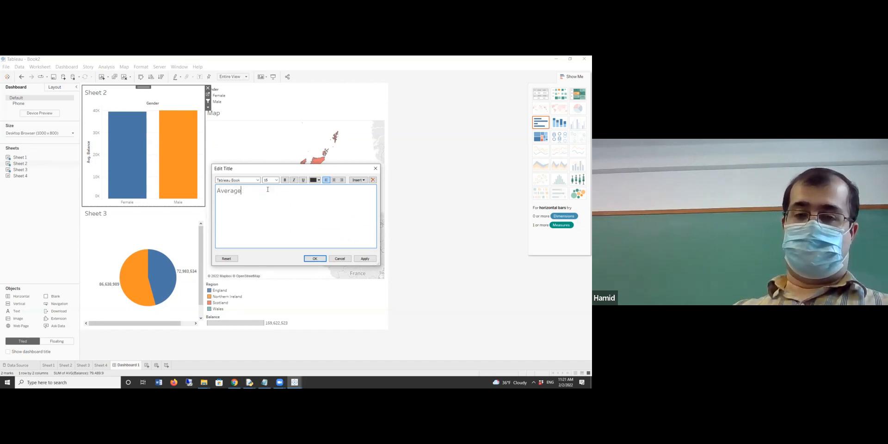
pyautogui.write('Balance')
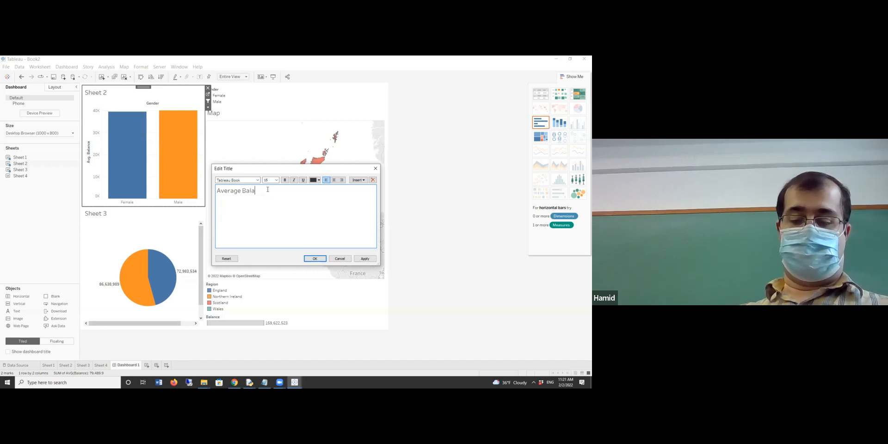
pyautogui.click(314, 258)
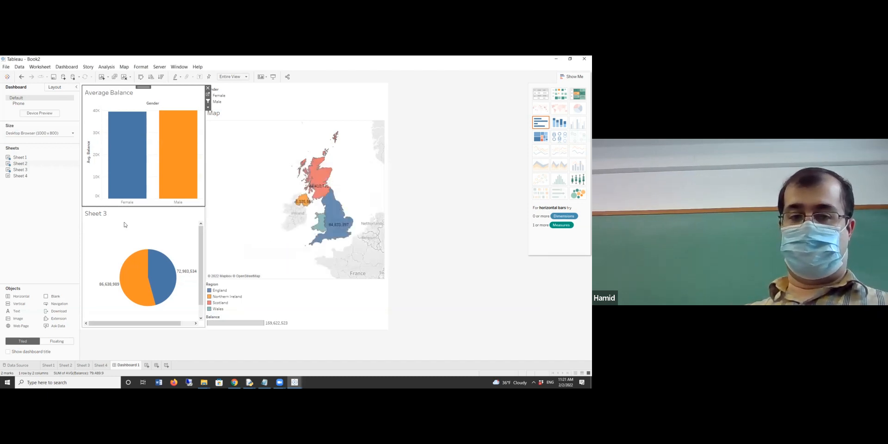
# Replace the title of the Sheet 3 pie chart on the dashboard with "Total Balance".
pyautogui.click(104, 216)
pyautogui.doubleClick(104, 214)
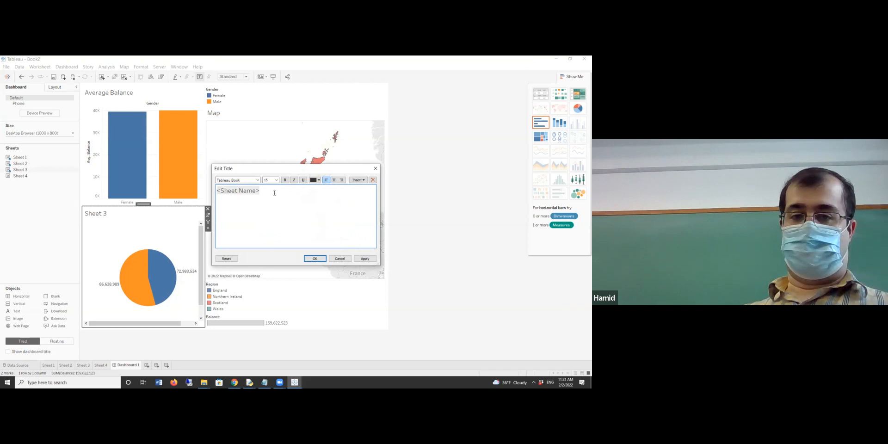
pyautogui.tripleClick(274, 193)
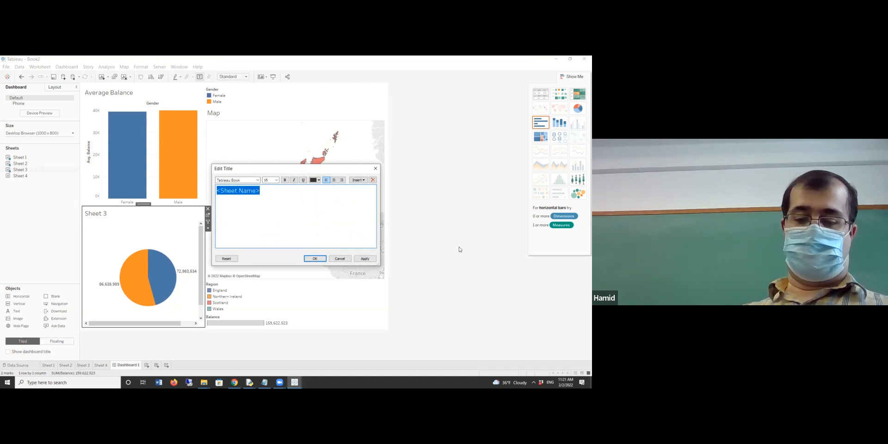
pyautogui.write('Total ')
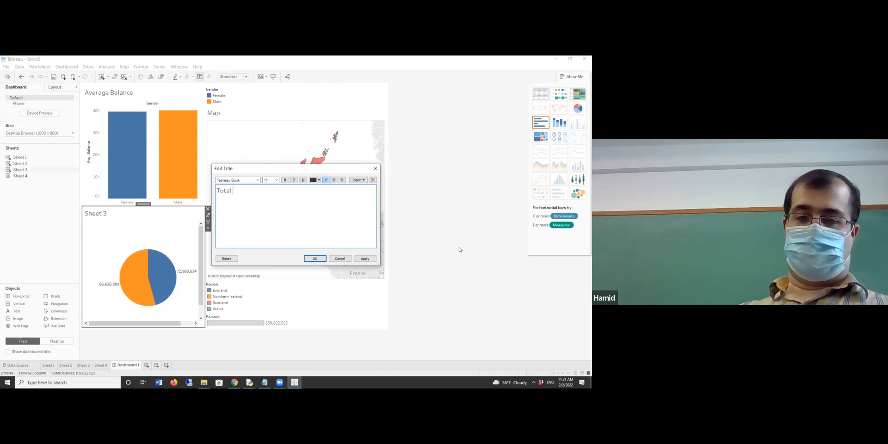
pyautogui.write('Balance')
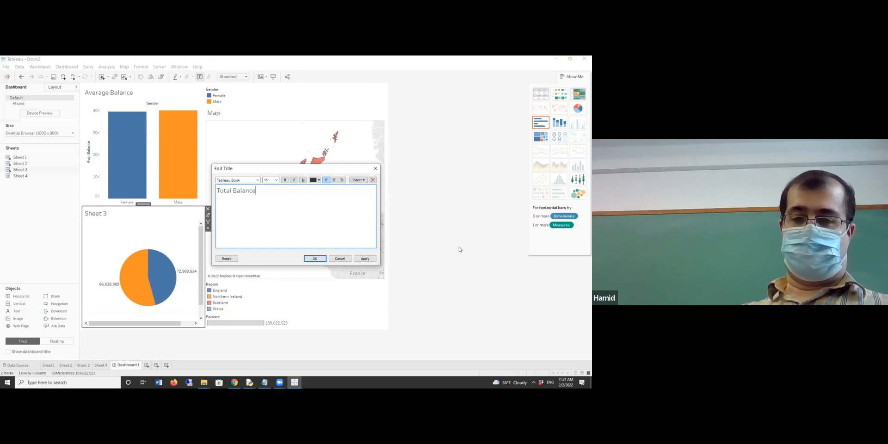
pyautogui.click(315, 258)
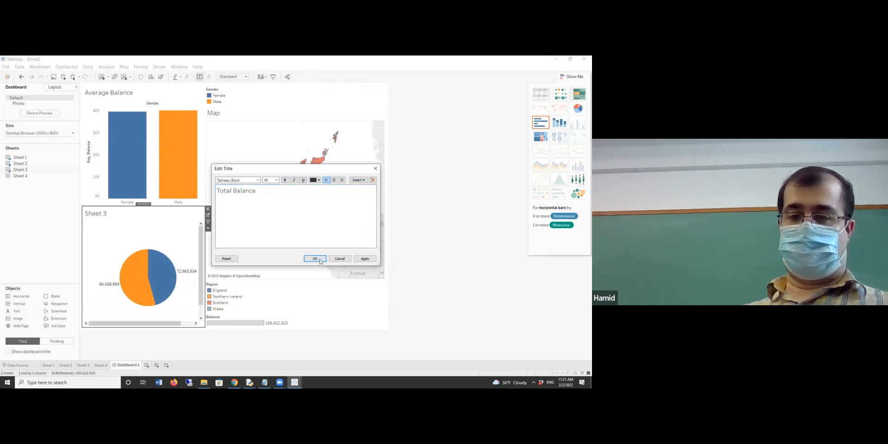
pyautogui.click(431, 268)
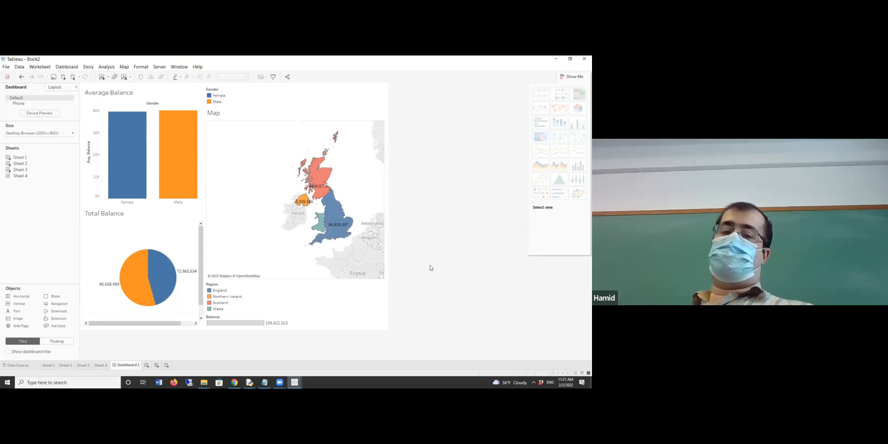
# Review the Sheet 3 pie chart and Sheet 2 bar chart, and inspect the Avg. Balance axis settings without changing them.
pyautogui.click(82, 365)
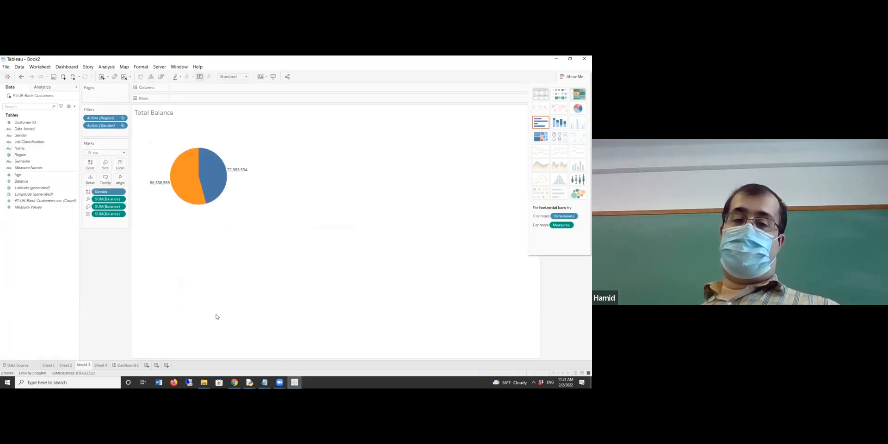
pyautogui.click(65, 365)
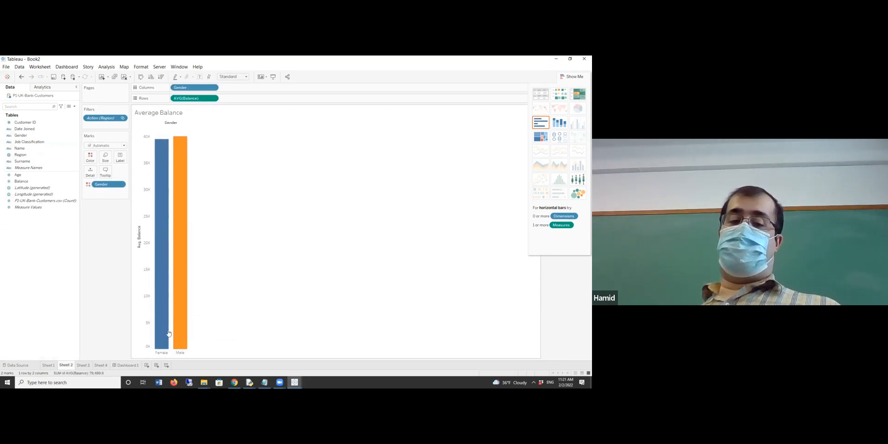
pyautogui.click(144, 192)
pyautogui.doubleClick(145, 191)
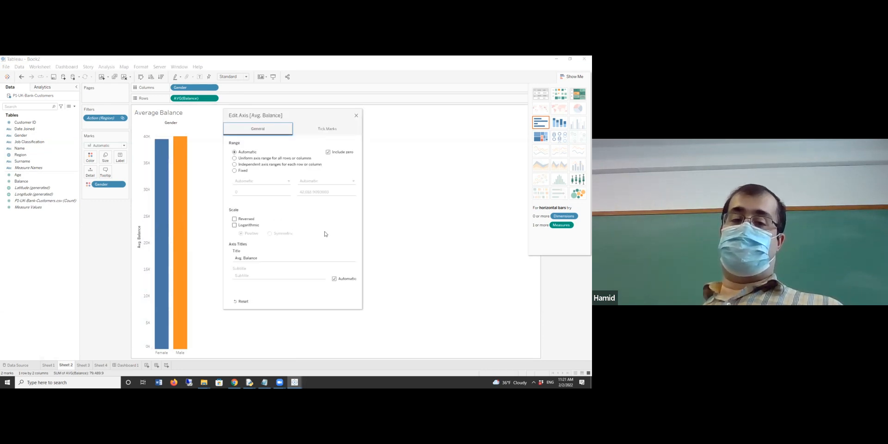
pyautogui.click(323, 130)
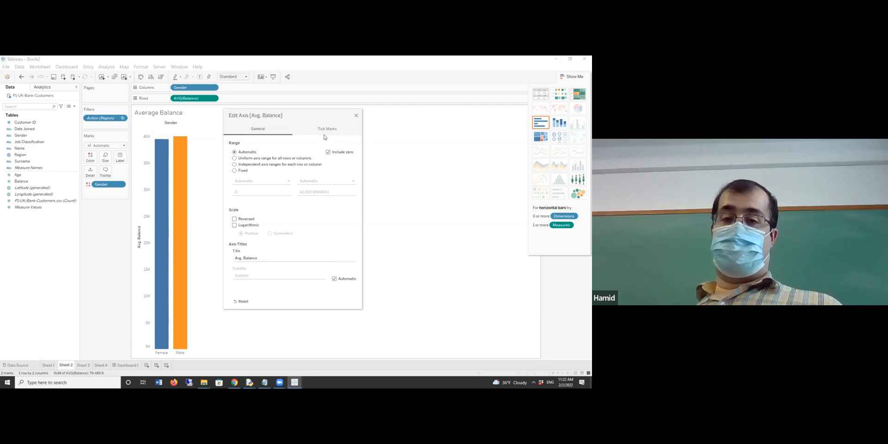
pyautogui.click(356, 116)
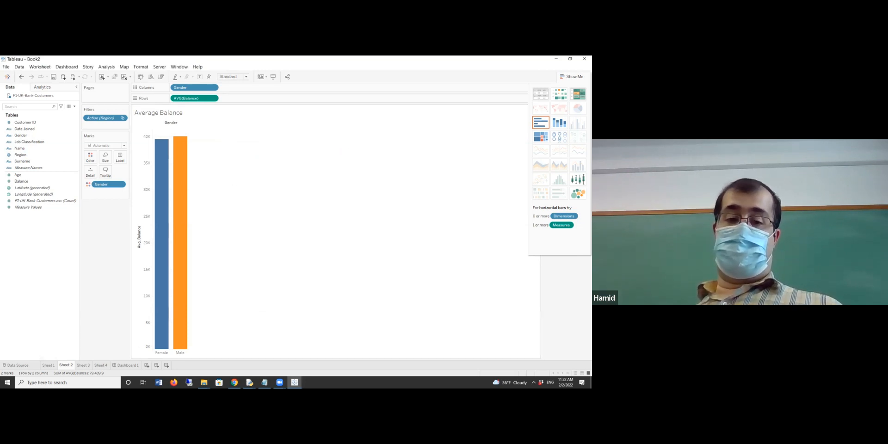
# Add a blank second dashboard and a new story to the workbook.
pyautogui.click(136, 364)
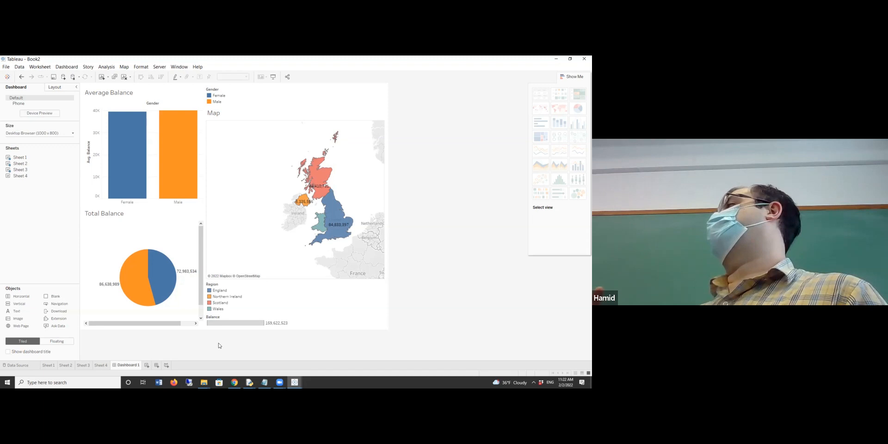
pyautogui.click(157, 366)
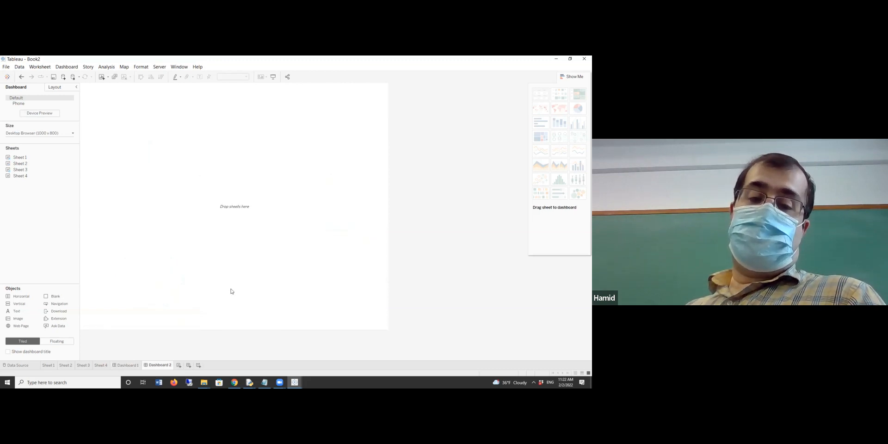
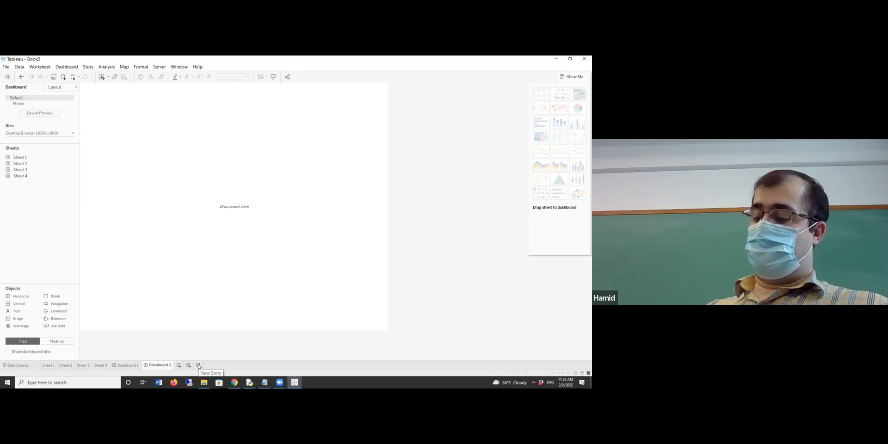
pyautogui.click(199, 366)
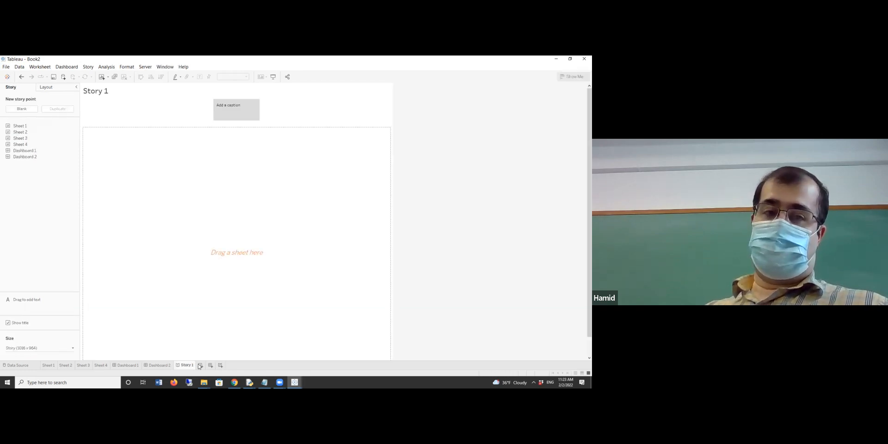
# Place the Sheet 1 map in the story's first point and caption it "Map of England".
pyautogui.moveTo(19, 126); pyautogui.dragTo(196, 234)
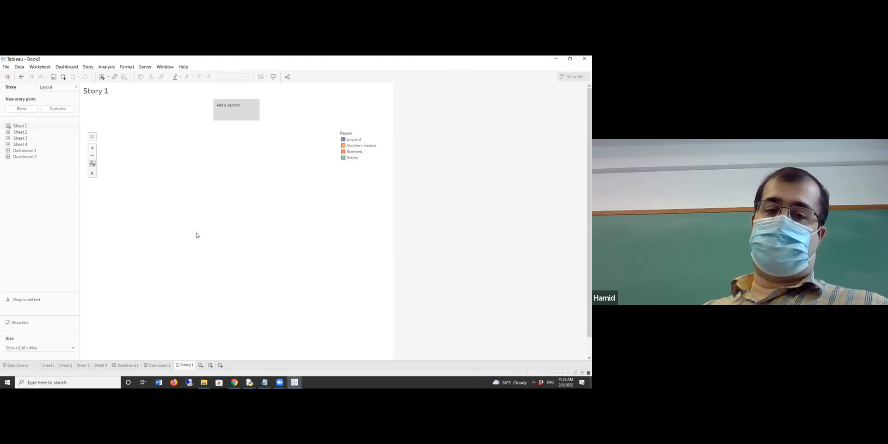
pyautogui.click(240, 104)
pyautogui.write('M')
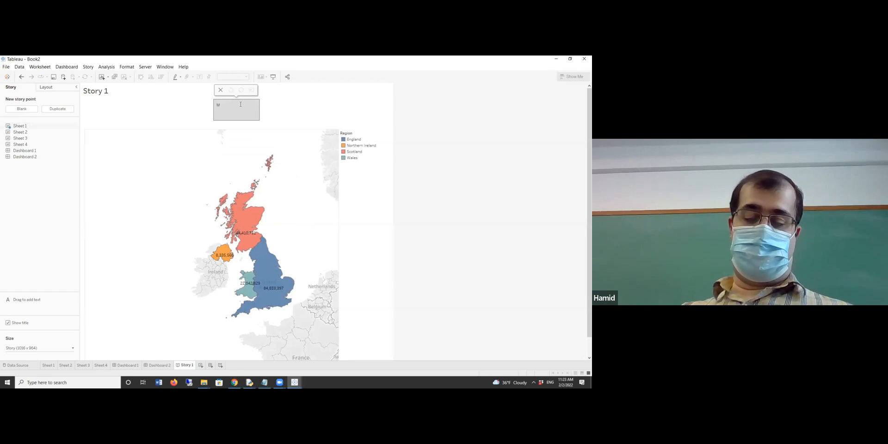
pyautogui.write('ap of England')
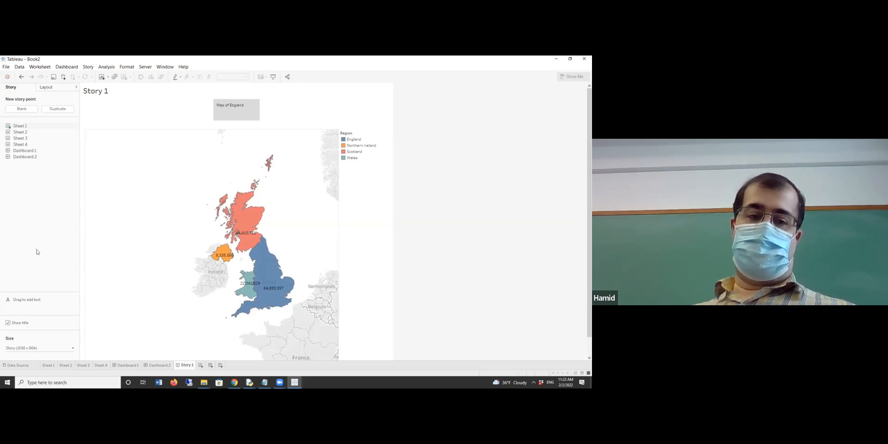
# Add a left-aligned text description reading "Bank Performance in UK" over the empty area northwest of the map.
pyautogui.moveTo(26, 299); pyautogui.dragTo(109, 173)
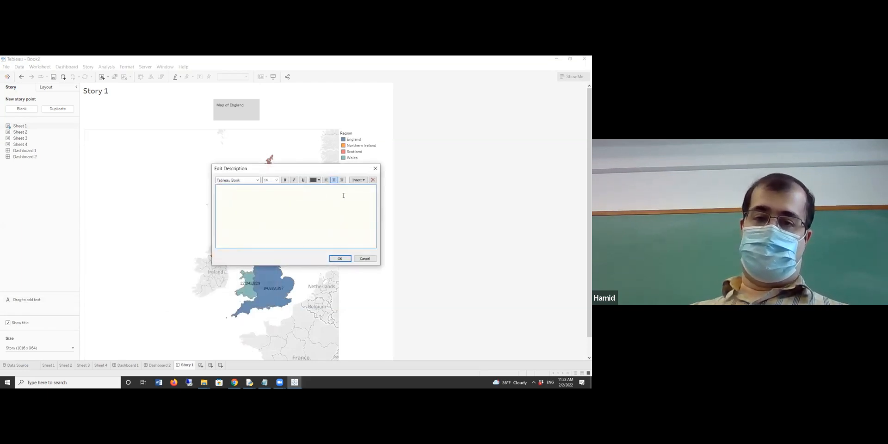
pyautogui.click(326, 180)
pyautogui.write('Bank Performa')
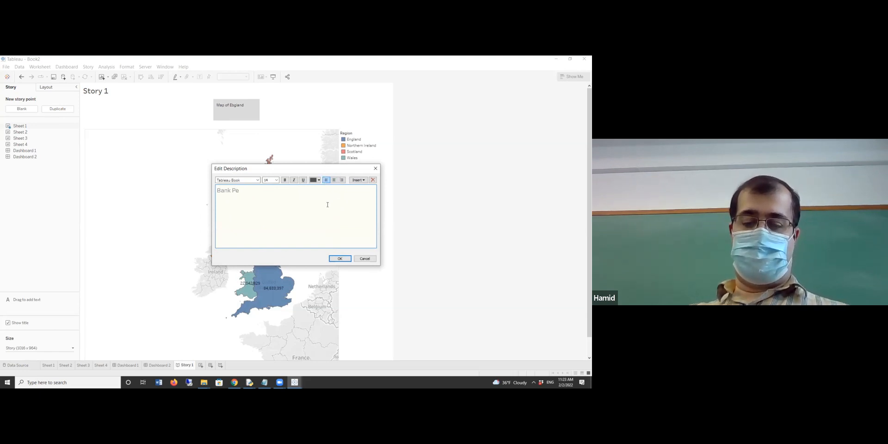
pyautogui.write('UK')
pyautogui.click(339, 259)
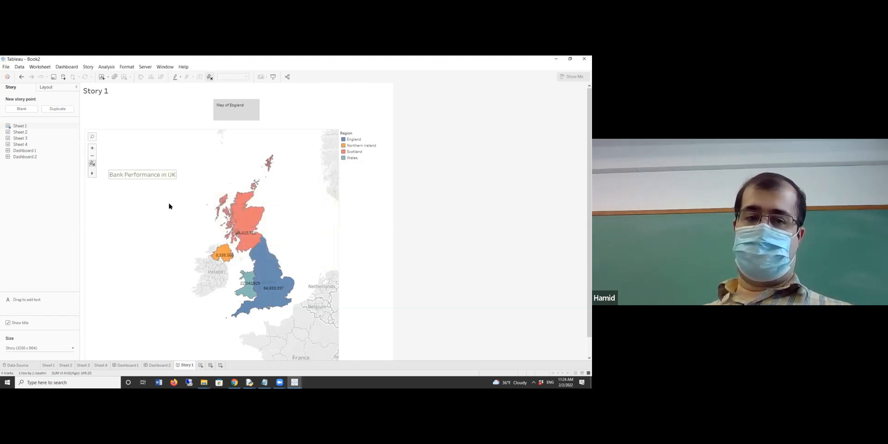
# Format the "Bank Performance in UK" description in bold Times New Roman with a red text color.
pyautogui.doubleClick(160, 175)
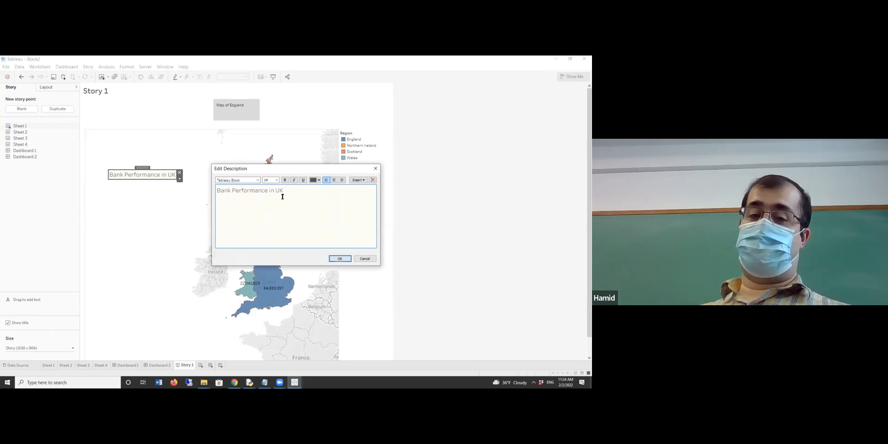
pyautogui.moveTo(289, 191); pyautogui.dragTo(271, 191)
pyautogui.moveTo(189, 188); pyautogui.dragTo(191, 187)
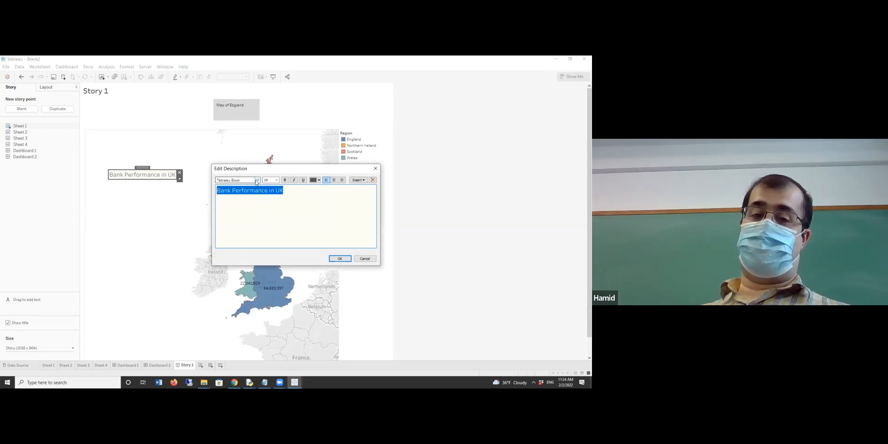
pyautogui.click(258, 180)
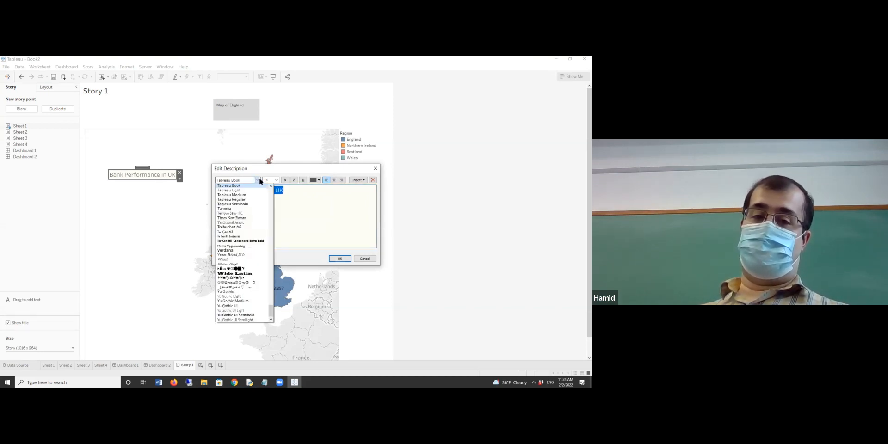
pyautogui.click(251, 218)
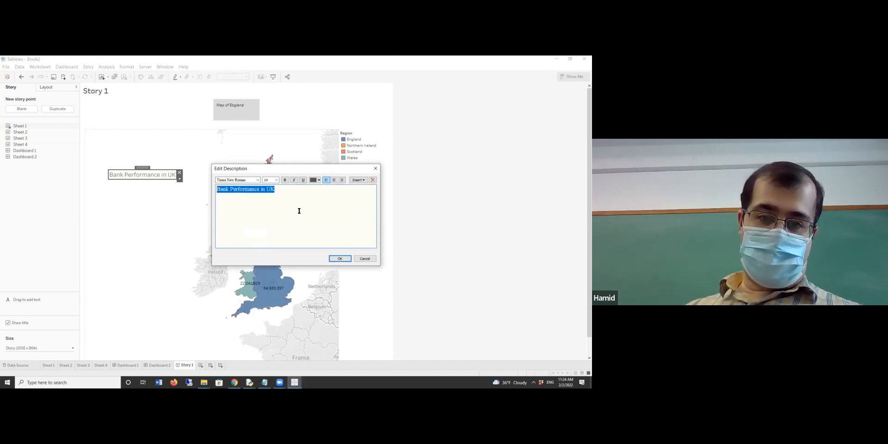
pyautogui.click(285, 180)
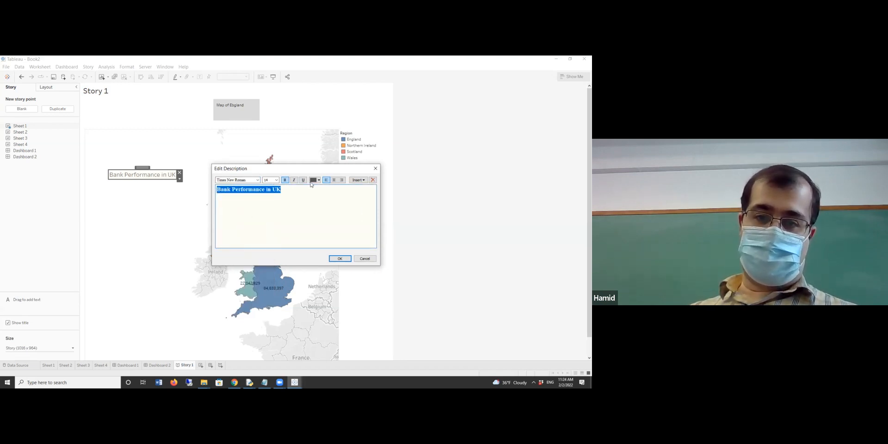
pyautogui.click(315, 181)
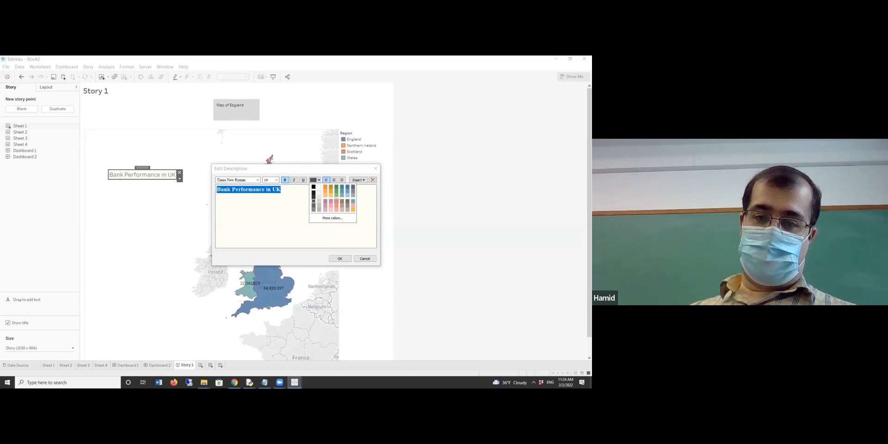
pyautogui.click(336, 203)
pyautogui.click(342, 258)
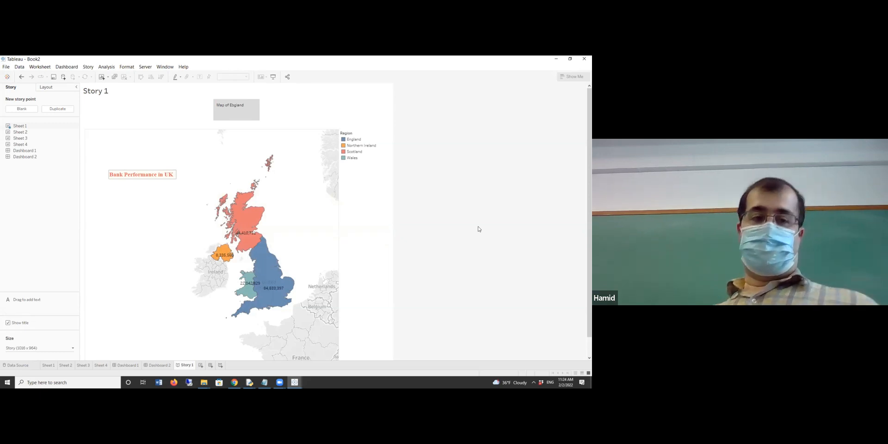
# Add the Sheet 2 bar chart as a second story point after "Map of England".
pyautogui.moveTo(25, 134)
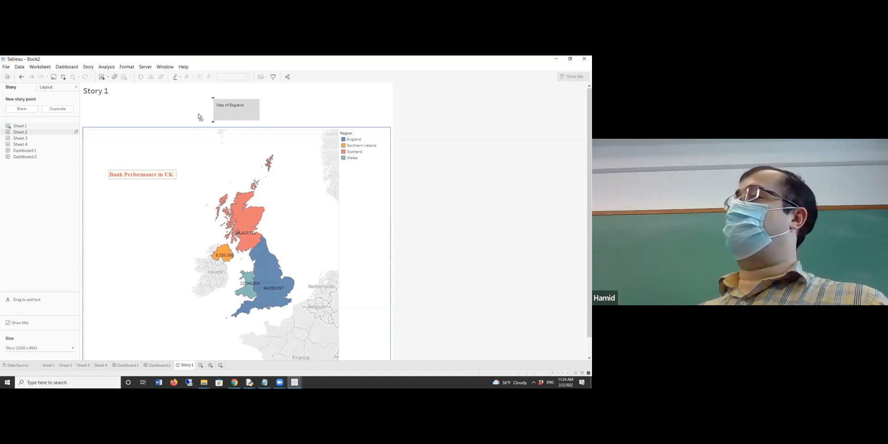
pyautogui.moveTo(198, 116); pyautogui.dragTo(266, 111)
pyautogui.click(214, 110)
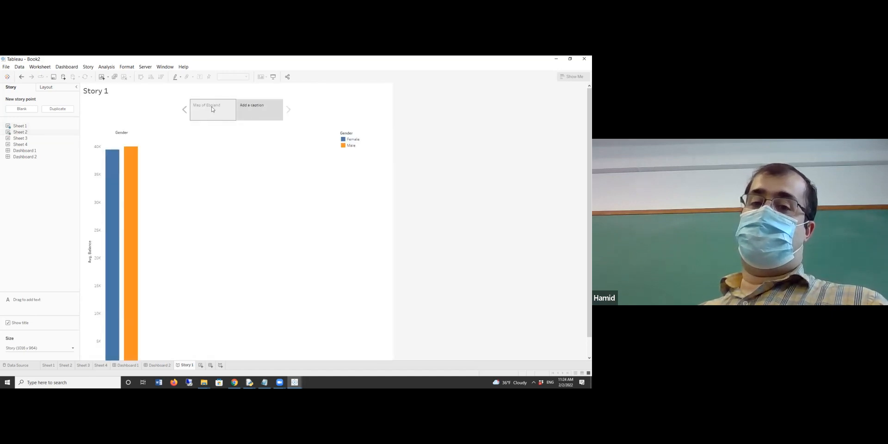
pyautogui.press('BackSpace')
pyautogui.write('n')
pyautogui.click(259, 114)
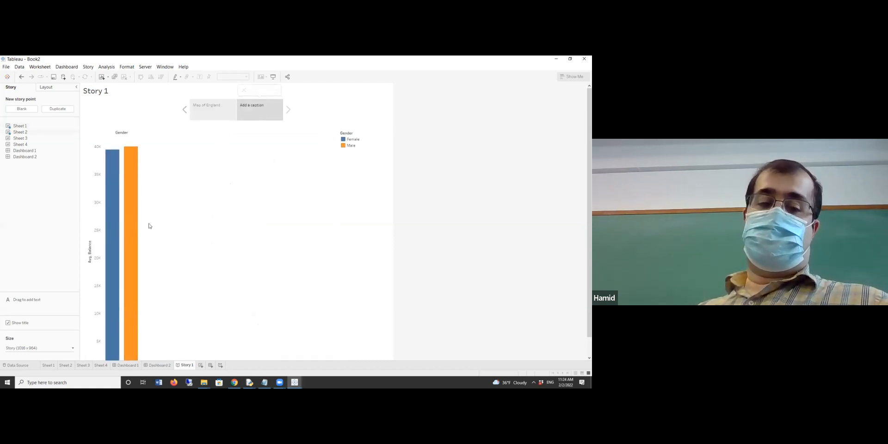
pyautogui.scroll(-1, 328, 213)
pyautogui.scroll(-3, 298, 274)
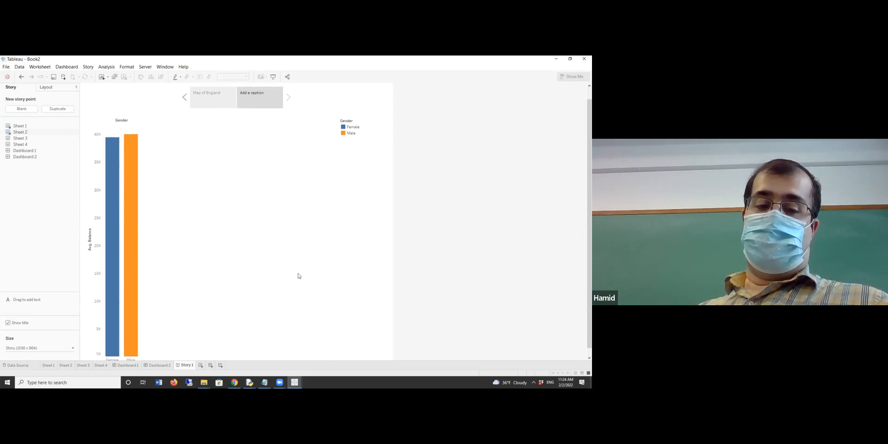
# Caption the bar chart's story point "Gender Overall Balance".
pyautogui.doubleClick(260, 101)
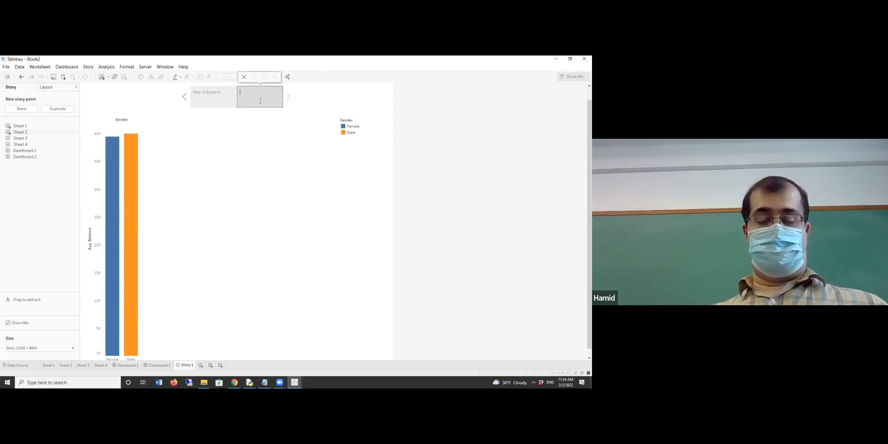
pyautogui.write('Gender Ov')
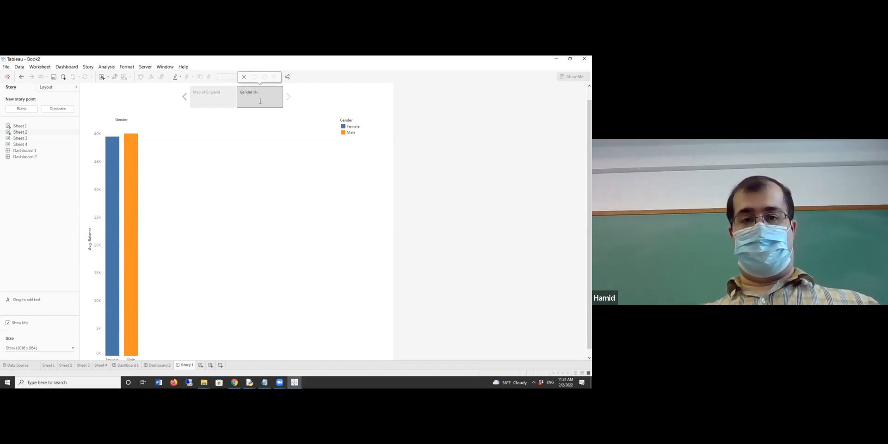
pyautogui.write('erall Balance')
pyautogui.click(374, 172)
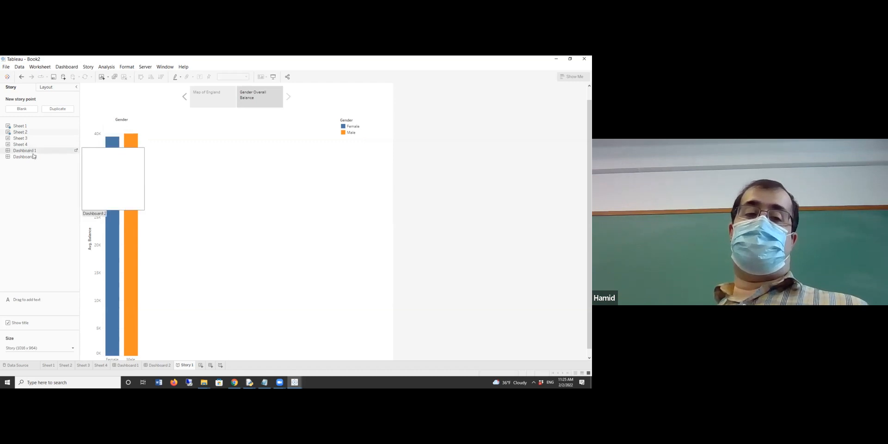
# Add Dashboard 1 as the third story point with a left-aligned text description reading "Gender Balance info. in Regions of UK".
pyautogui.moveTo(18, 154)
pyautogui.mouseDown()
pyautogui.moveTo(216, 132)
pyautogui.moveTo(292, 107)
pyautogui.mouseUp()
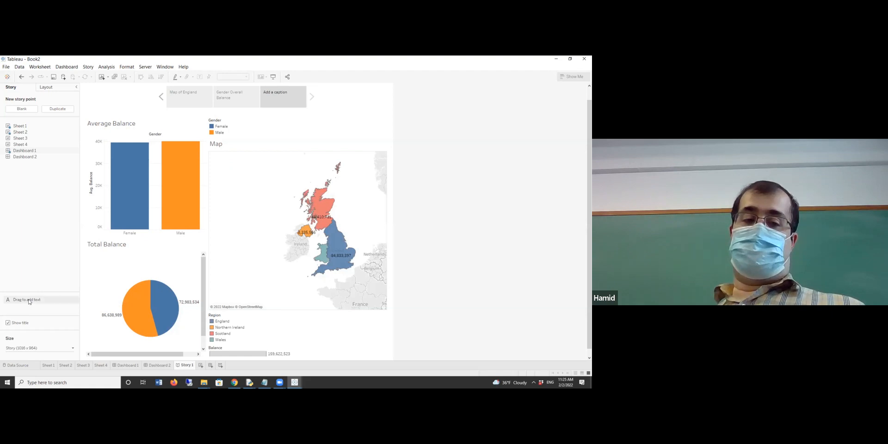
pyautogui.moveTo(29, 301); pyautogui.dragTo(298, 145)
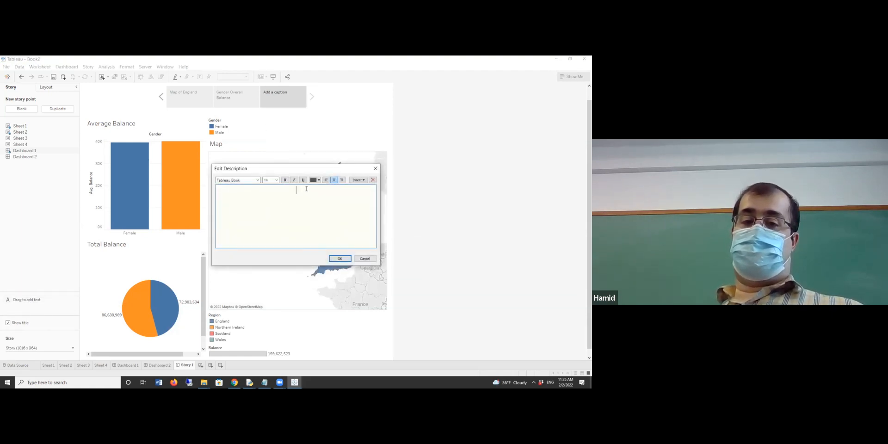
pyautogui.click(326, 180)
pyautogui.write('Gender')
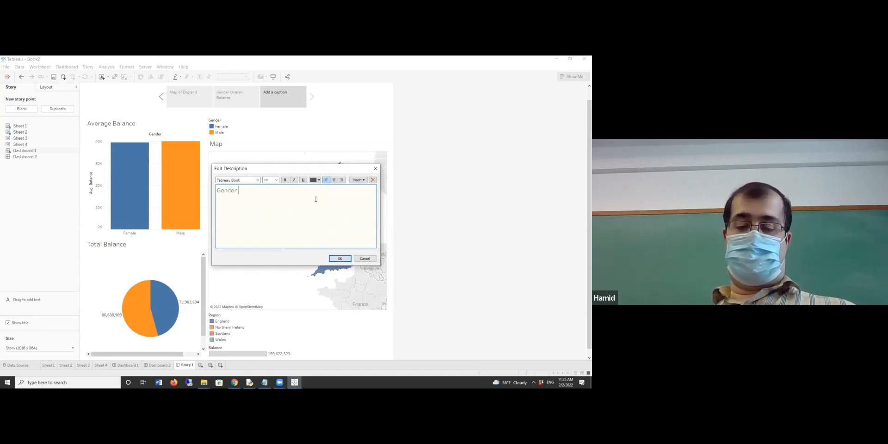
pyautogui.write(' Balance info. in')
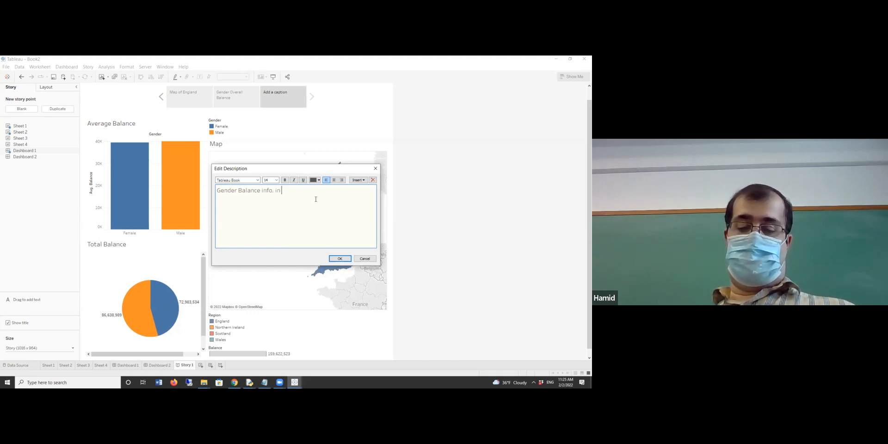
pyautogui.write(' Regions ')
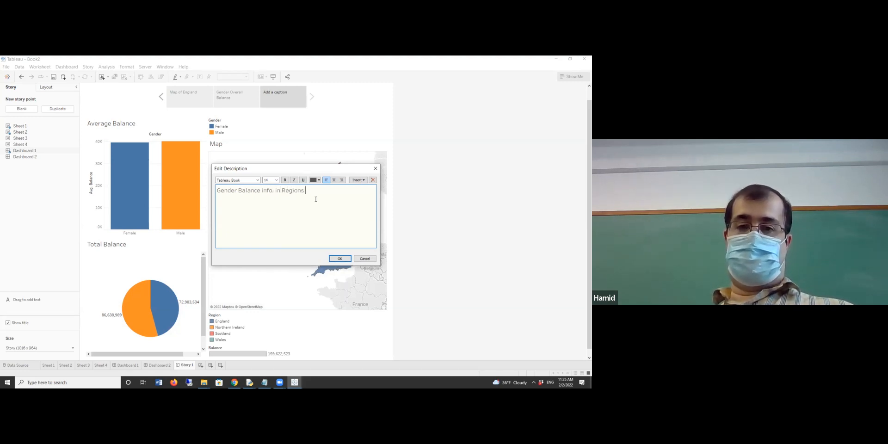
pyautogui.write('of UK')
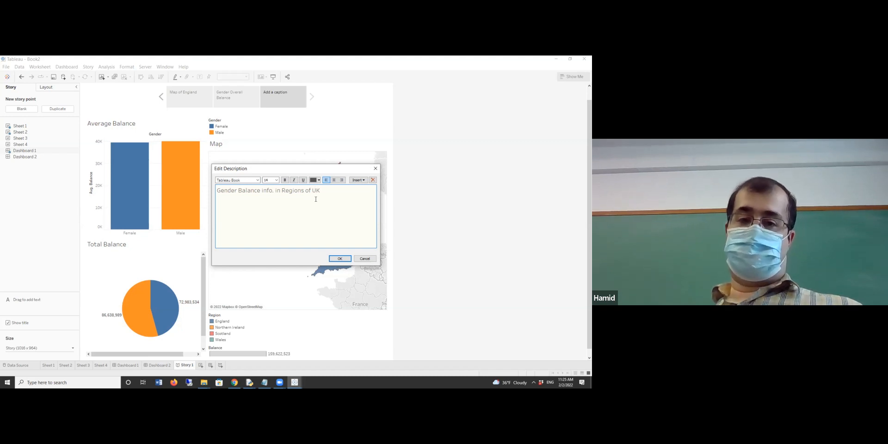
# Format the "Gender Balance info. in Regions of UK" description in bold Times New Roman and place it on the story point.
pyautogui.moveTo(320, 191); pyautogui.dragTo(167, 190)
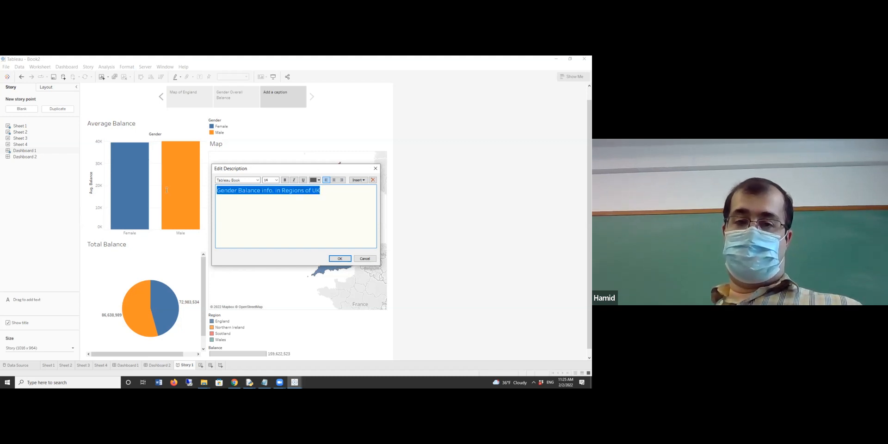
pyautogui.click(285, 180)
pyautogui.click(258, 180)
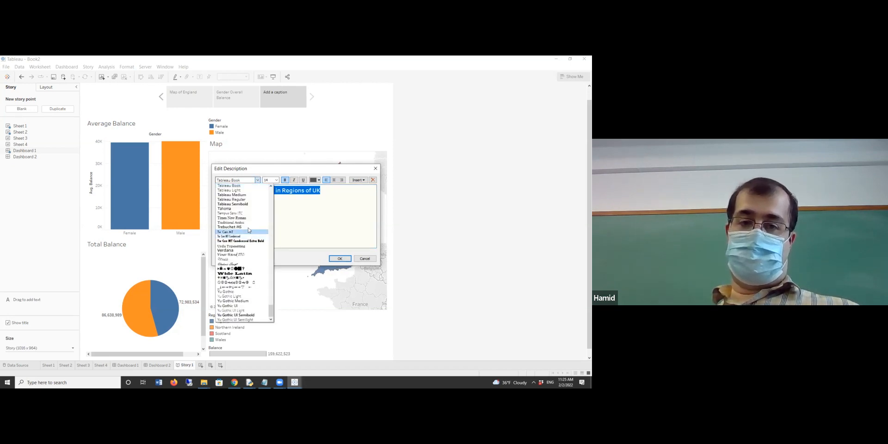
pyautogui.click(231, 218)
pyautogui.click(337, 259)
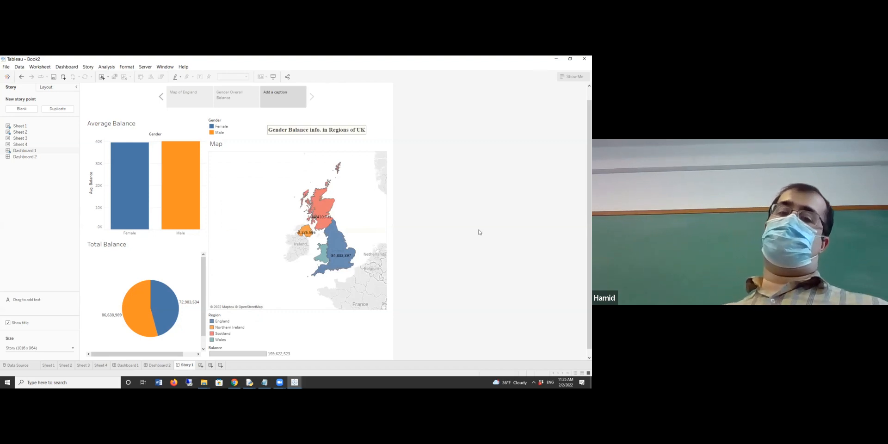
# Caption the dashboard's story point "Regional Dashboard".
pyautogui.click(269, 93)
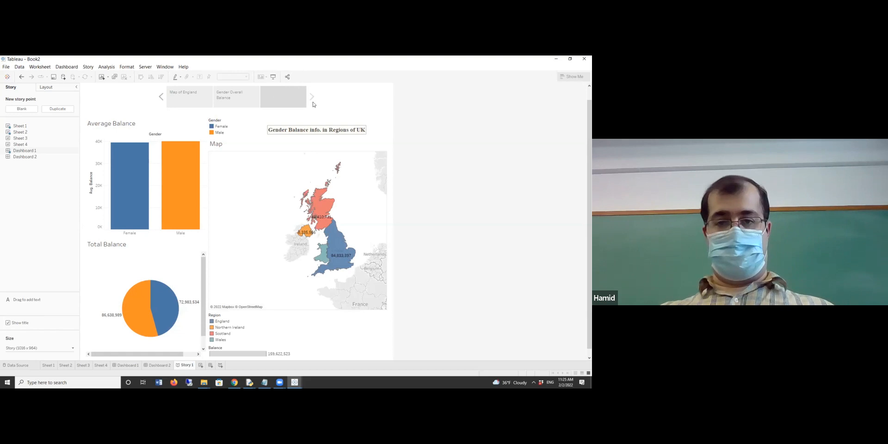
pyautogui.write('Regional')
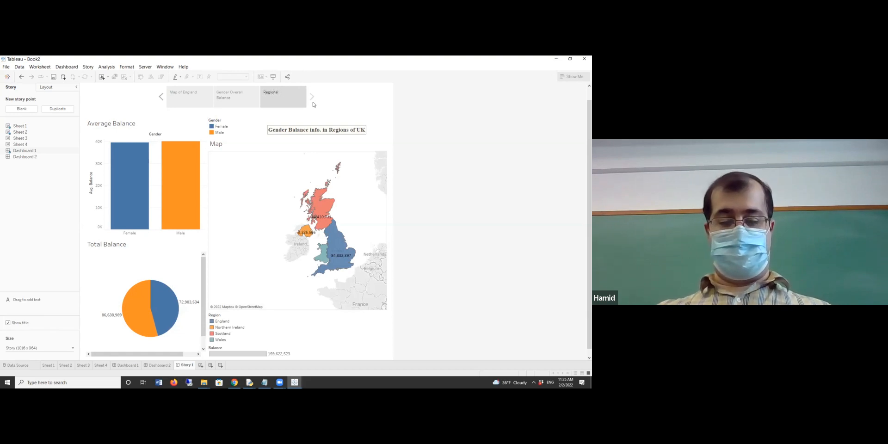
pyautogui.write(' Dashboard')
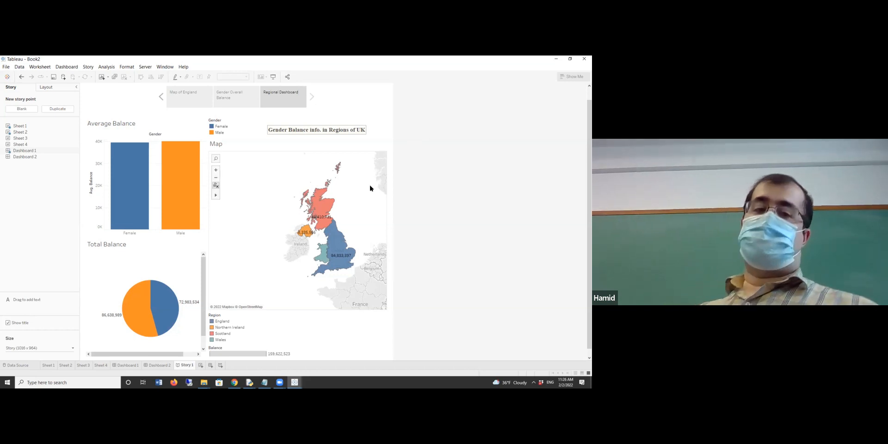
# Go through all three story points in order and test the Regional Dashboard by selecting Scotland on the map and clearing the selection.
pyautogui.click(204, 100)
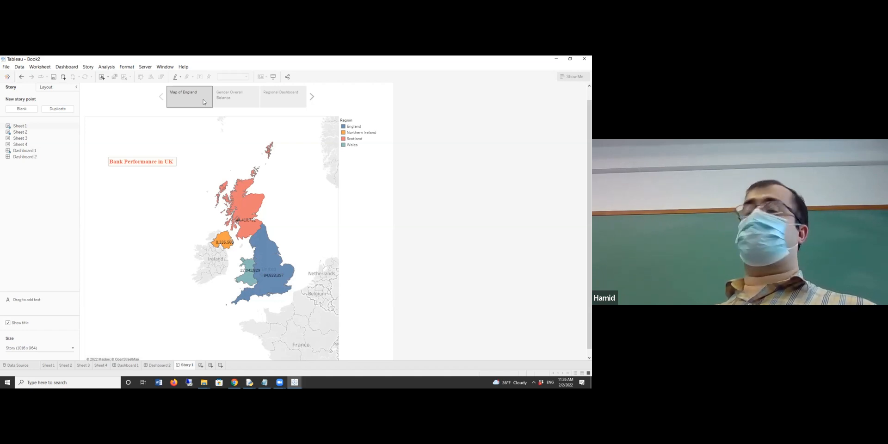
pyautogui.click(312, 98)
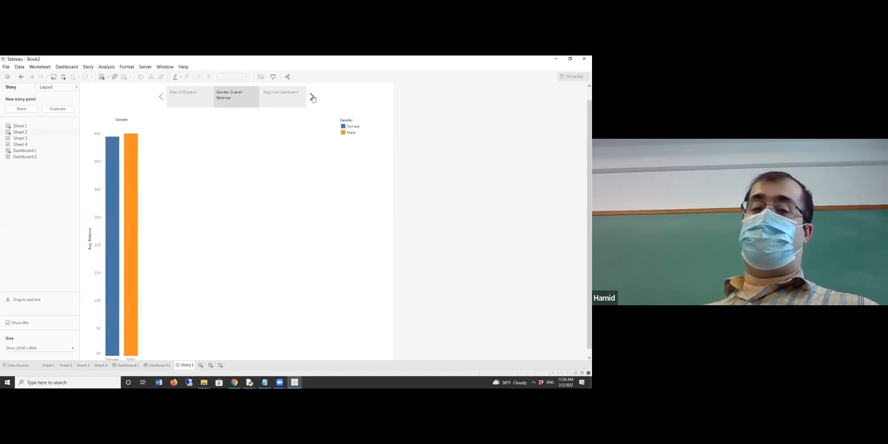
pyautogui.click(312, 97)
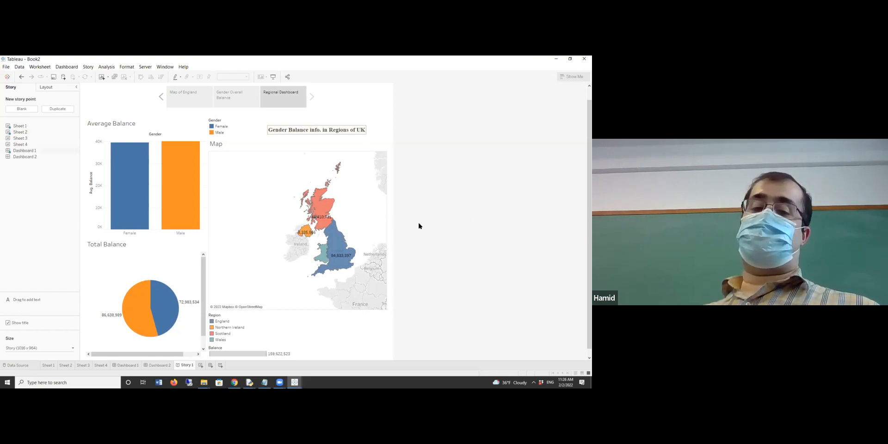
pyautogui.click(318, 206)
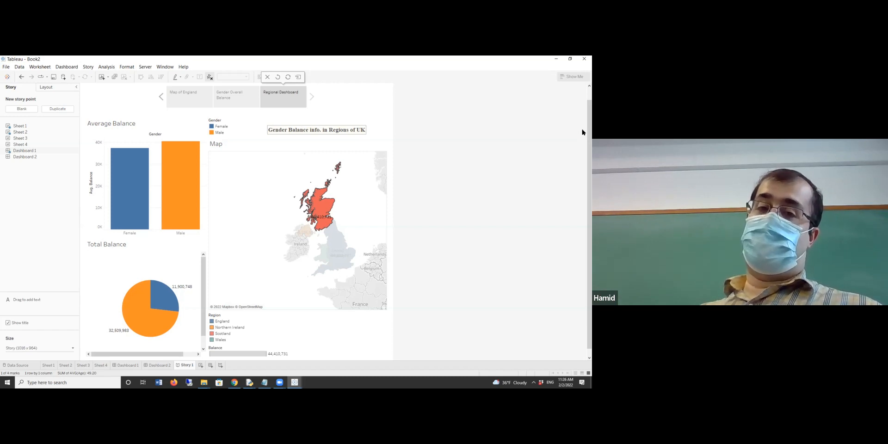
pyautogui.click(271, 178)
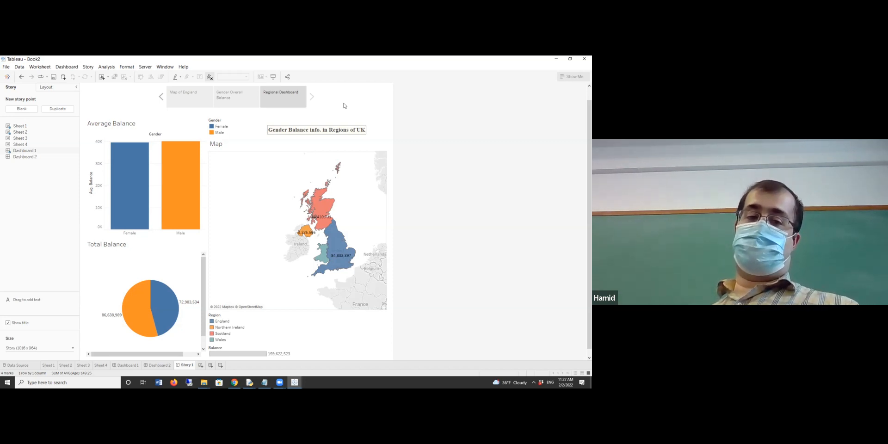
# Look over Sheet 1 and Dashboard 2, return to the story, and switch to the Book1 workbook.
pyautogui.click(47, 365)
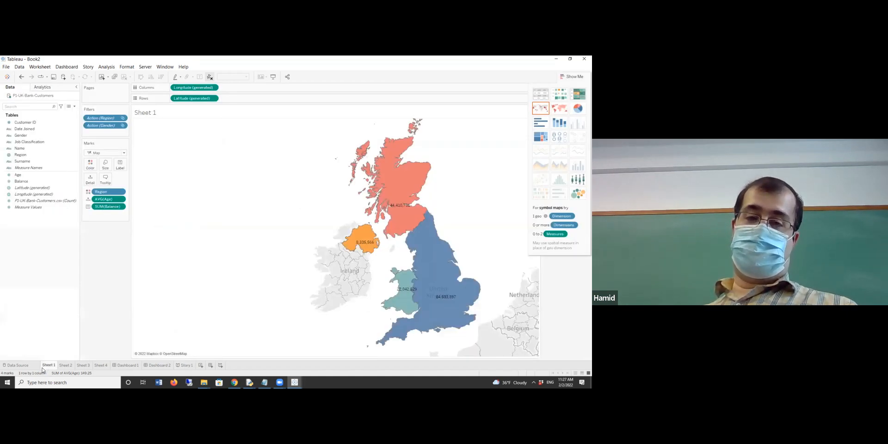
pyautogui.click(150, 367)
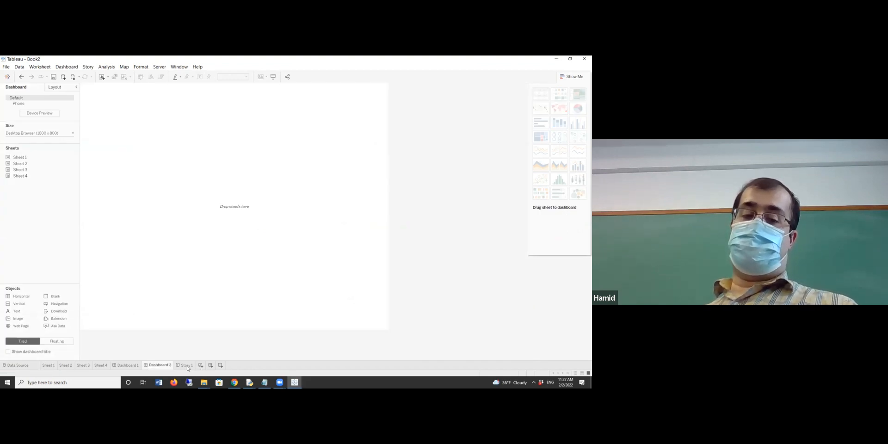
pyautogui.click(134, 365)
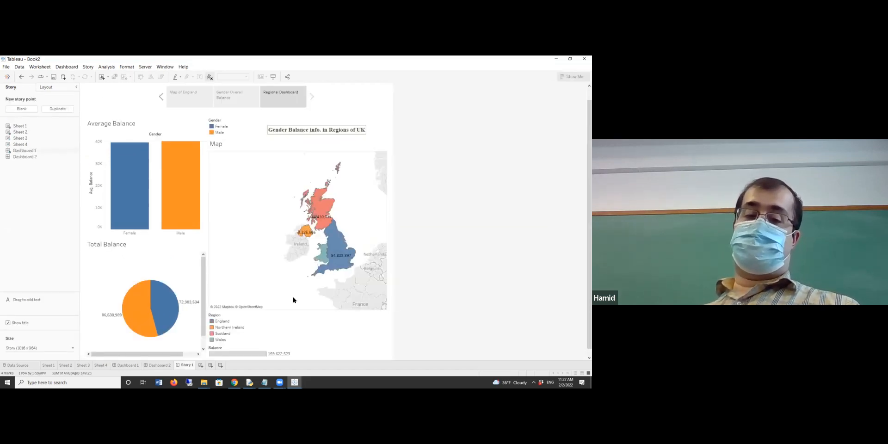
pyautogui.moveTo(294, 382)
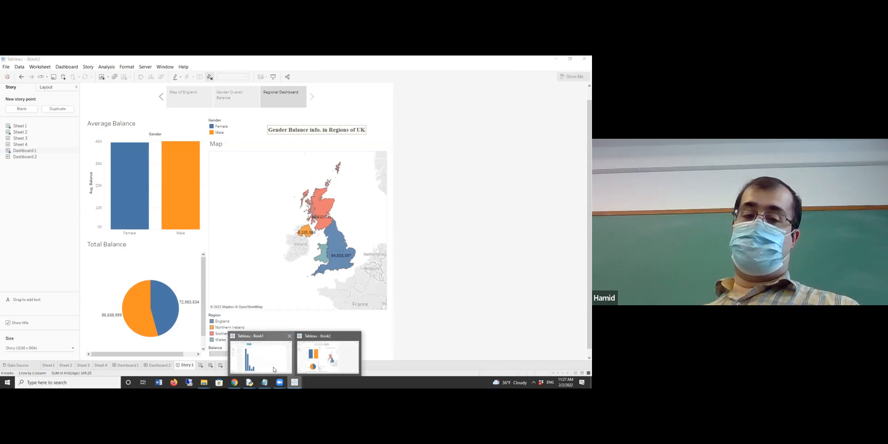
pyautogui.click(259, 354)
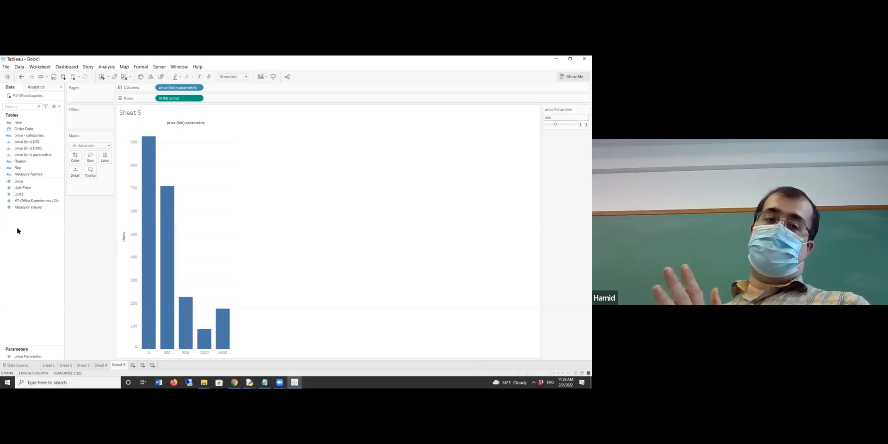
pyautogui.rightClick(29, 222)
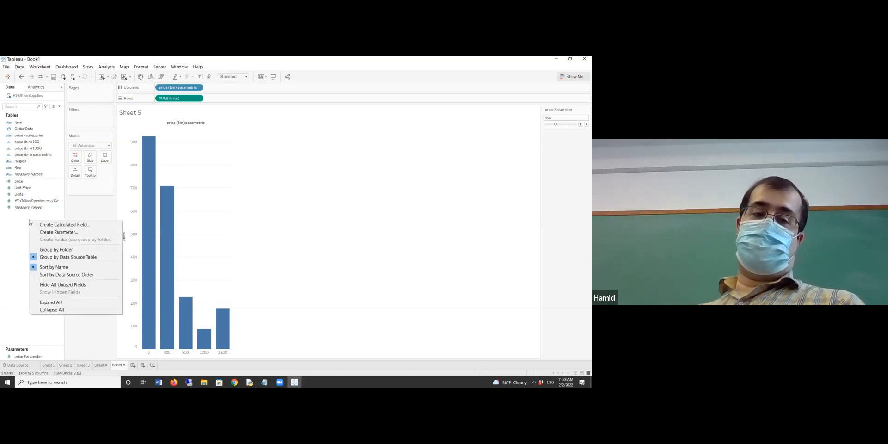
pyautogui.click(52, 225)
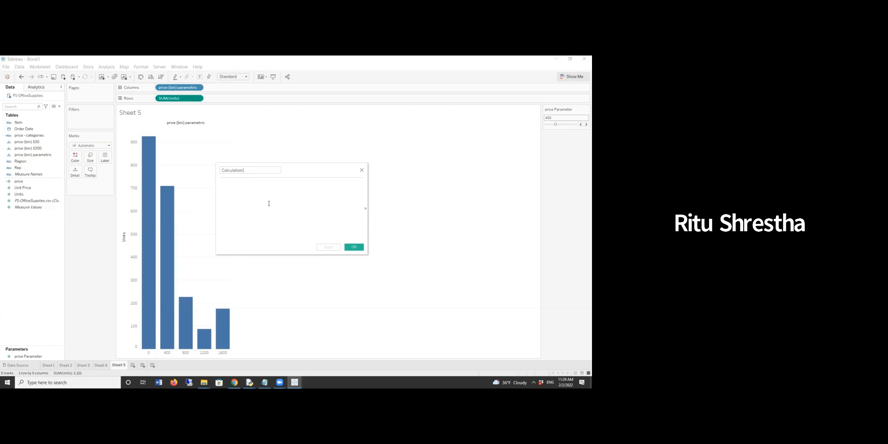
pyautogui.click(361, 171)
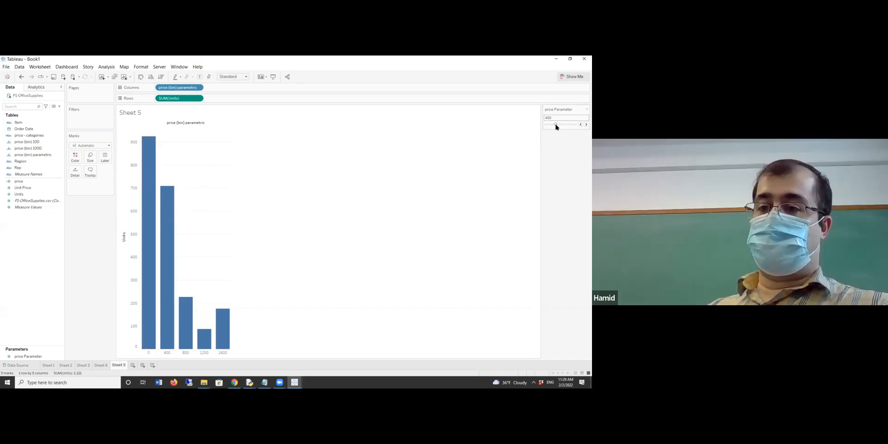
# Raise the price Parameter to 500 for the parametric price bins on Sheet 5.
pyautogui.click(586, 124)
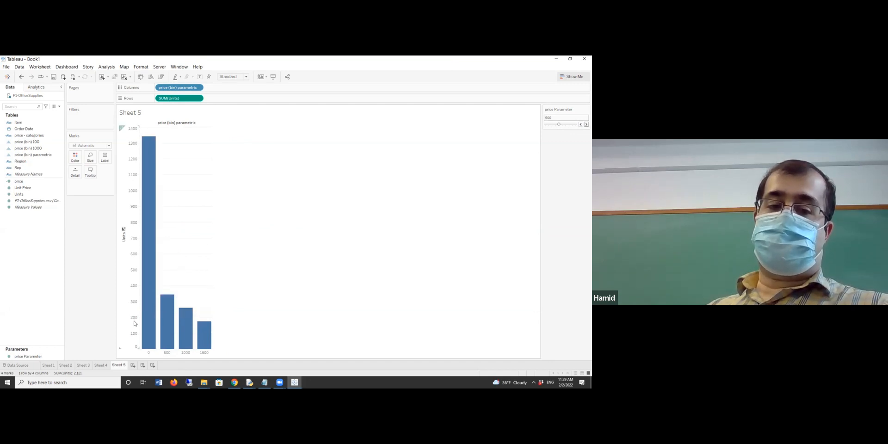
# Check the range, scale and title settings of the Units axis on the Sheet 5 bar chart.
pyautogui.doubleClick(136, 206)
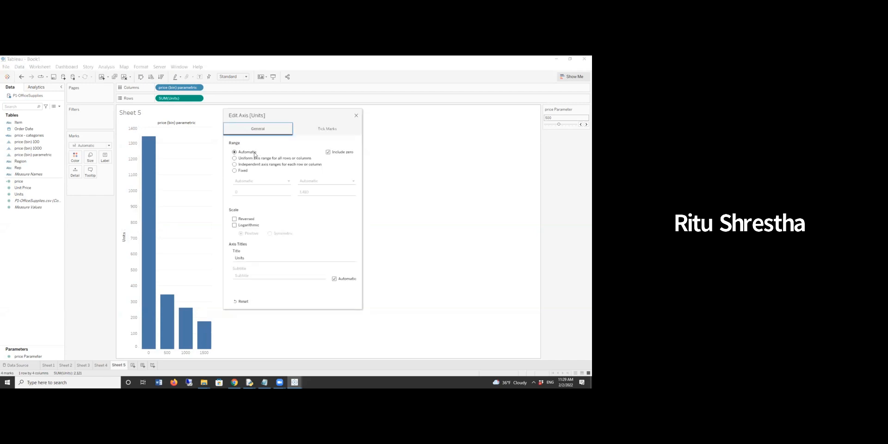
pyautogui.click(356, 115)
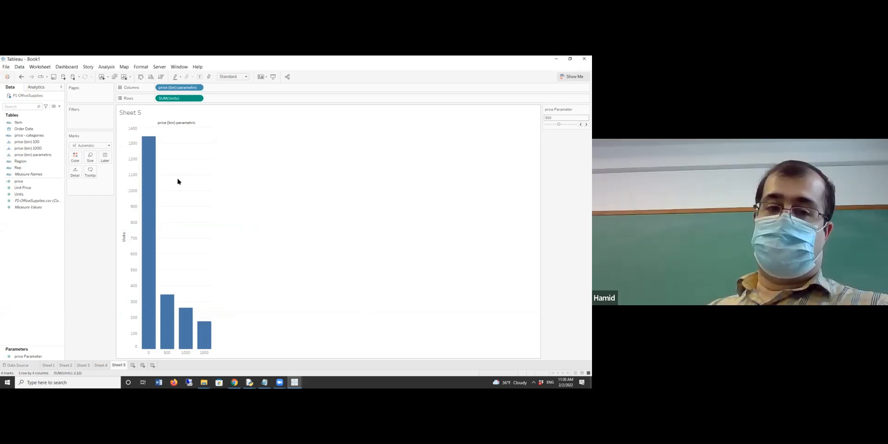
pyautogui.rightClick(133, 149)
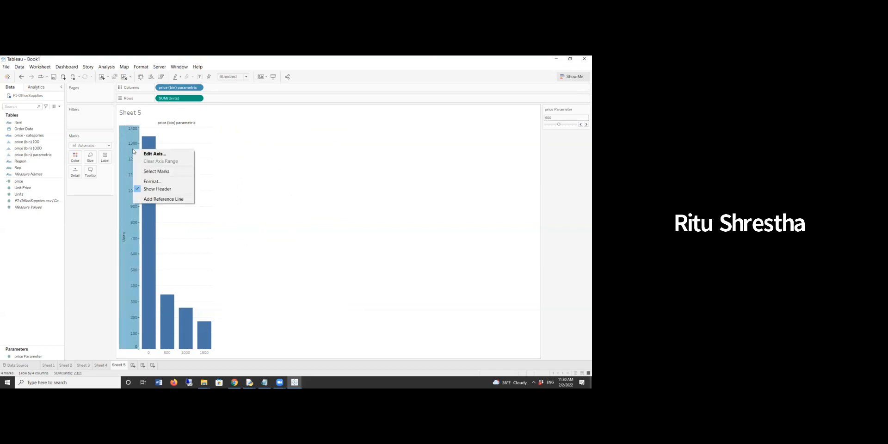
pyautogui.click(309, 178)
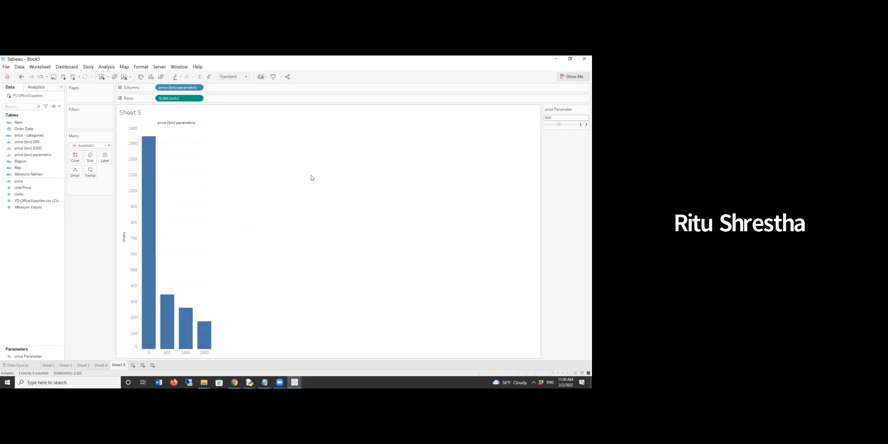
# Examine the formatting options for the Units measure, covering both its axis and its pane settings.
pyautogui.rightClick(133, 177)
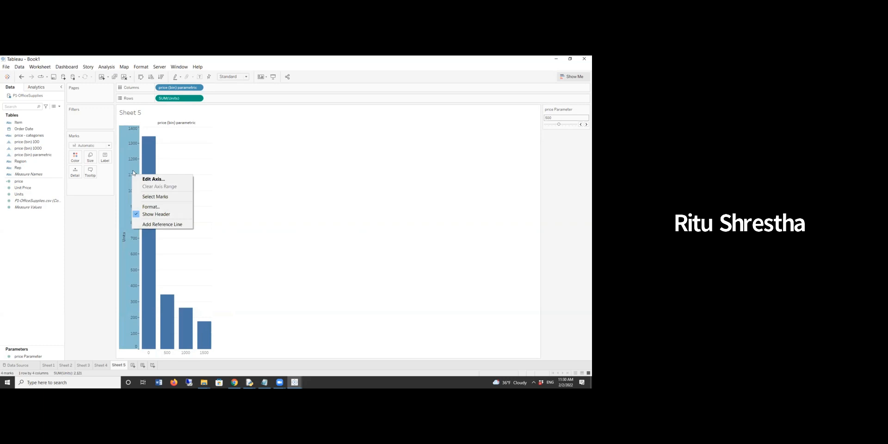
pyautogui.rightClick(134, 168)
pyautogui.click(151, 200)
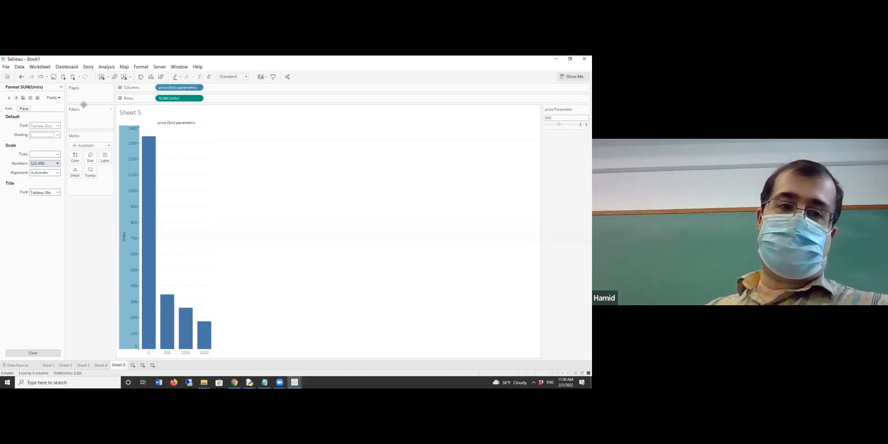
pyautogui.click(23, 109)
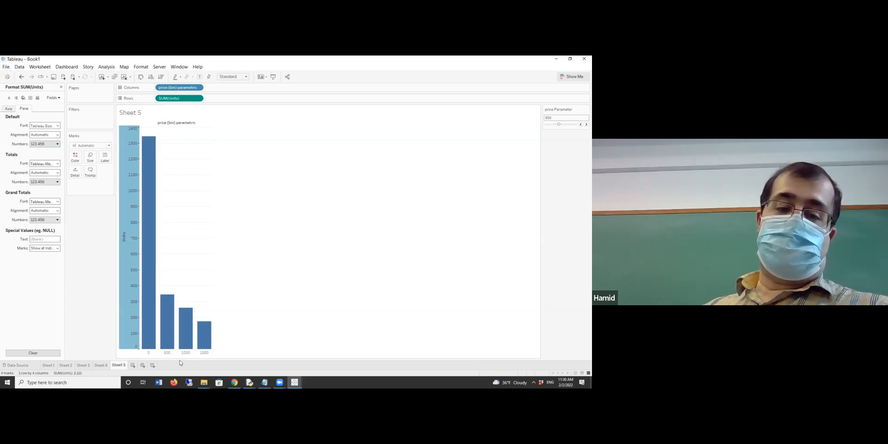
pyautogui.moveTo(151, 236)
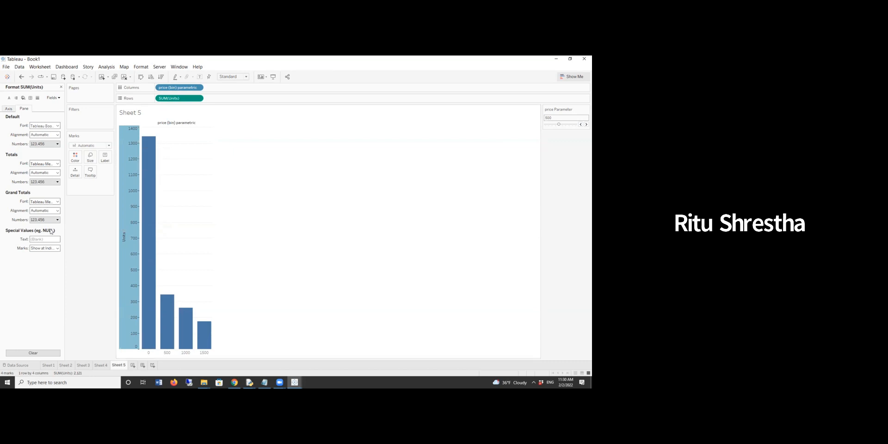
pyautogui.click(8, 109)
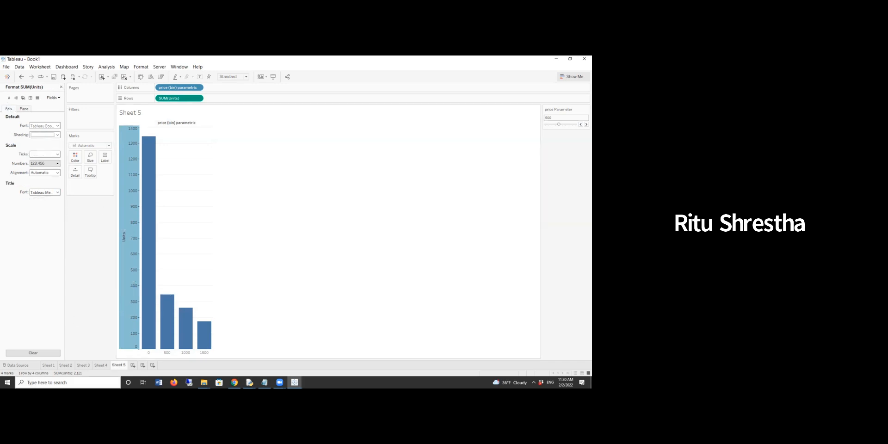
# Switch to the week 3 folder and open the Week 3 - Descriptive Analytics presentation in PowerPoint.
pyautogui.moveTo(204, 382)
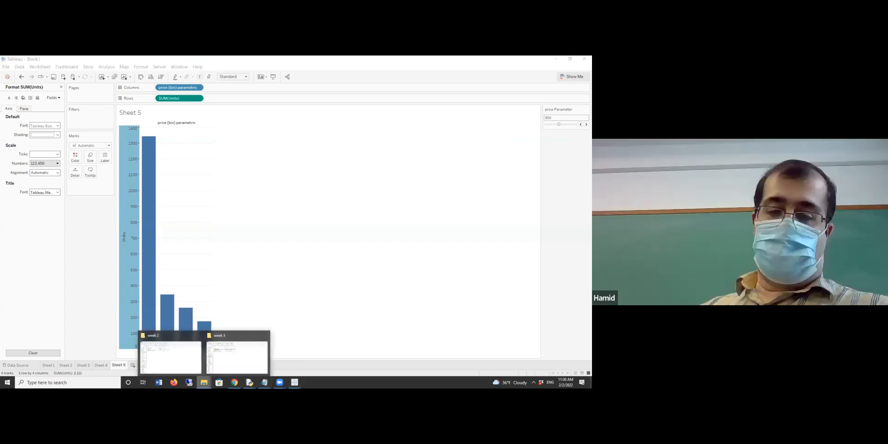
pyautogui.click(236, 352)
pyautogui.doubleClick(80, 160)
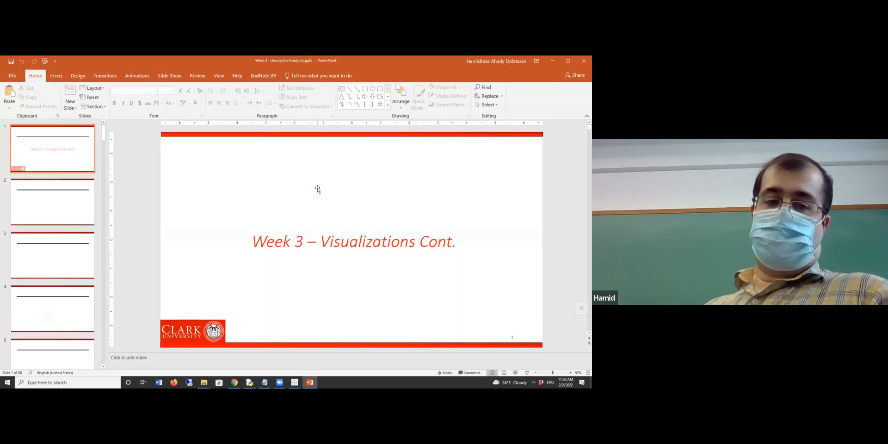
# Present the slide show from the Demo slide, number 32, and advance to the Assignment 4 & 1st project Deliverable slide.
pyautogui.scroll(-10, 67, 302)
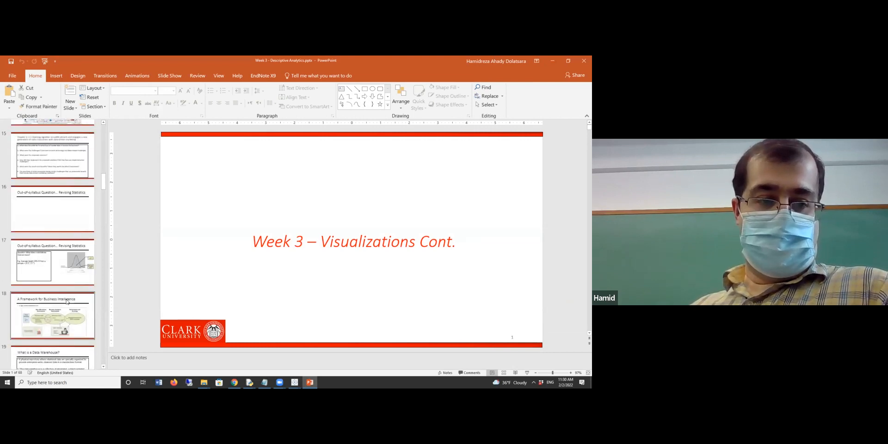
pyautogui.scroll(-6, 67, 301)
pyautogui.scroll(-7, 62, 288)
pyautogui.scroll(-3, 62, 289)
pyautogui.scroll(1, 61, 289)
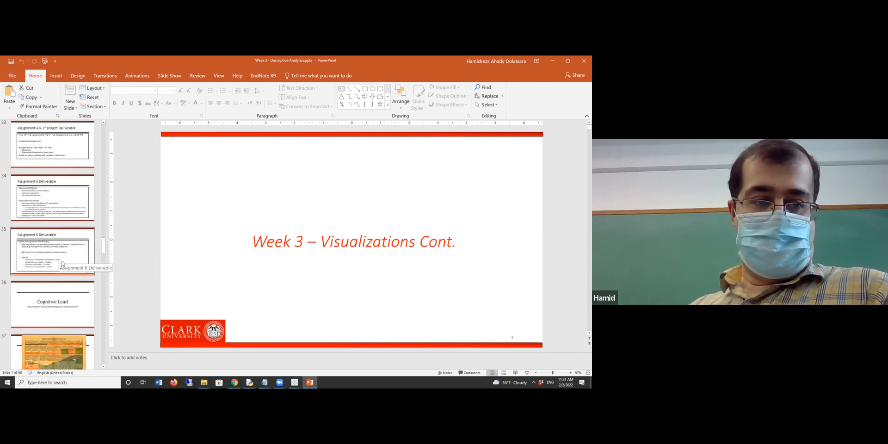
pyautogui.click(60, 141)
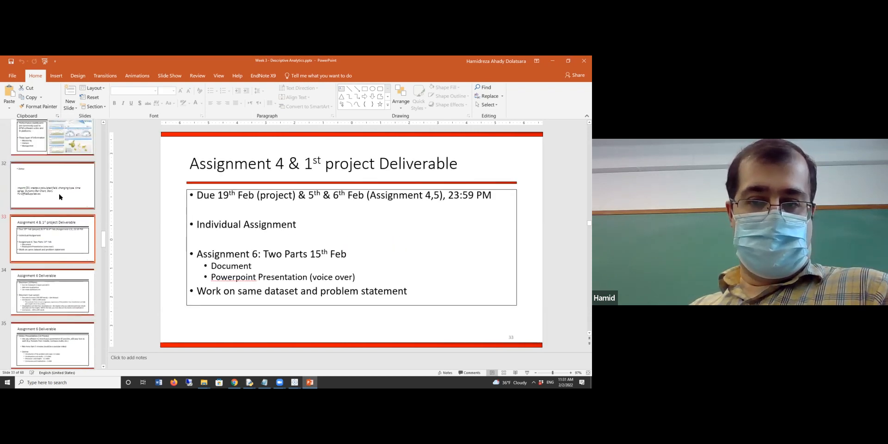
pyautogui.click(57, 187)
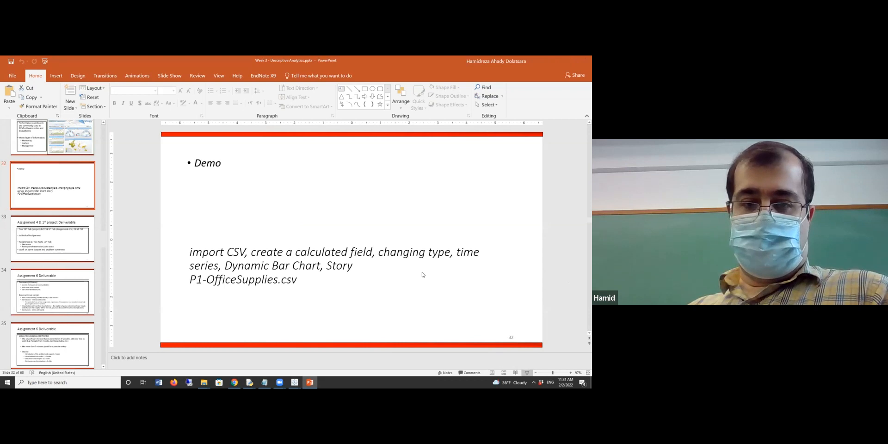
pyautogui.press('Right')
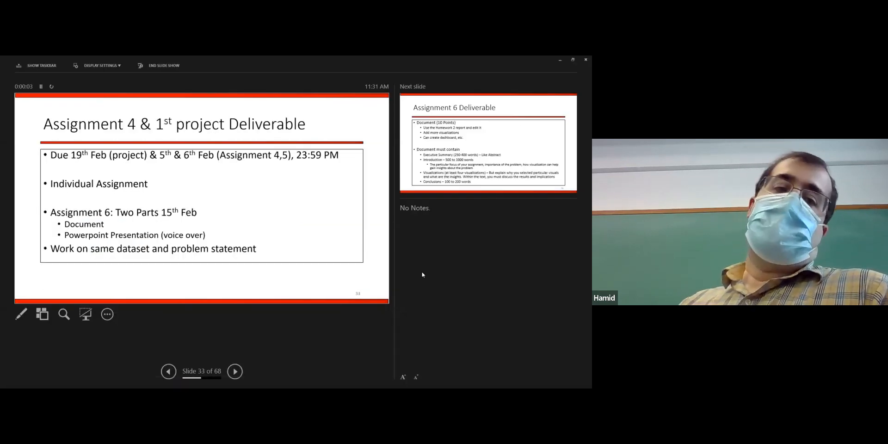